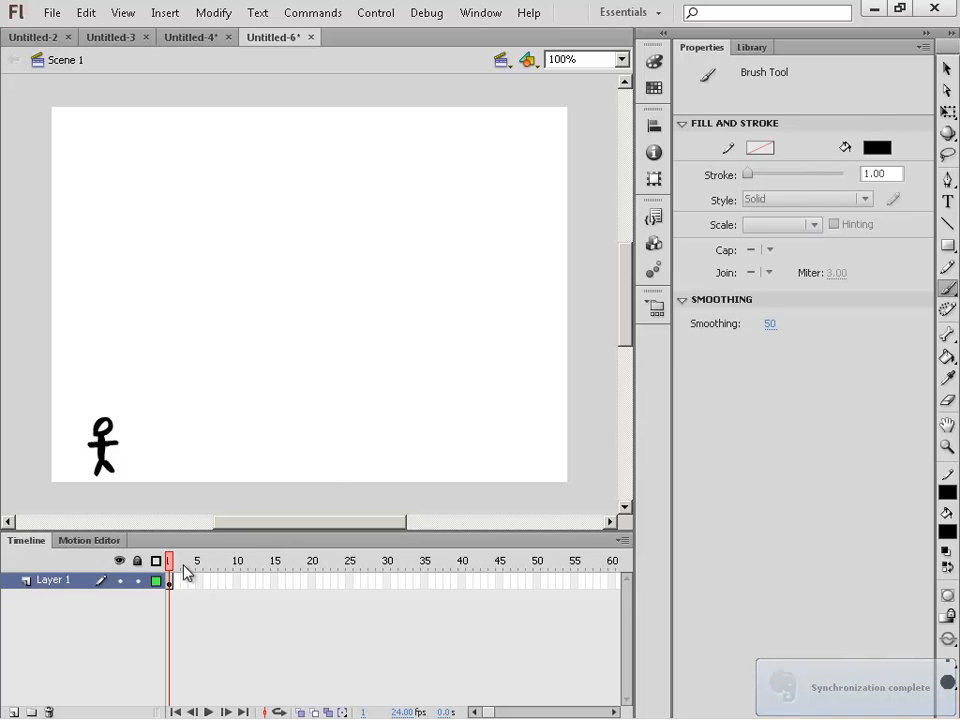
# Convert the whole stick figure drawing to a Movie Clip symbol named Symbol 1
pyautogui.press('v')
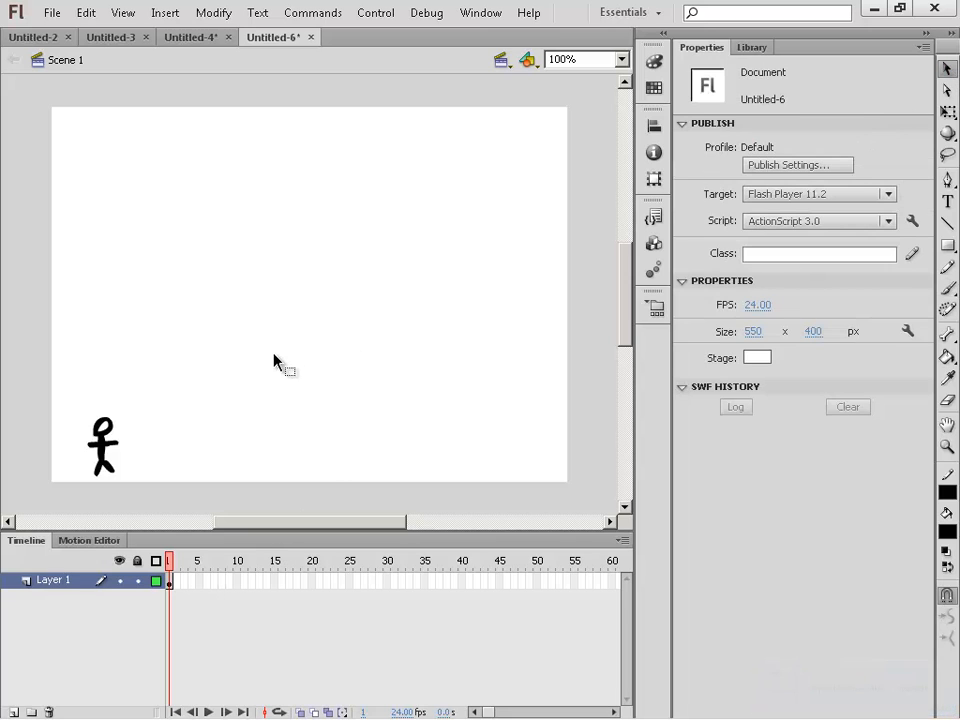
pyautogui.moveTo(75, 403); pyautogui.dragTo(143, 492)
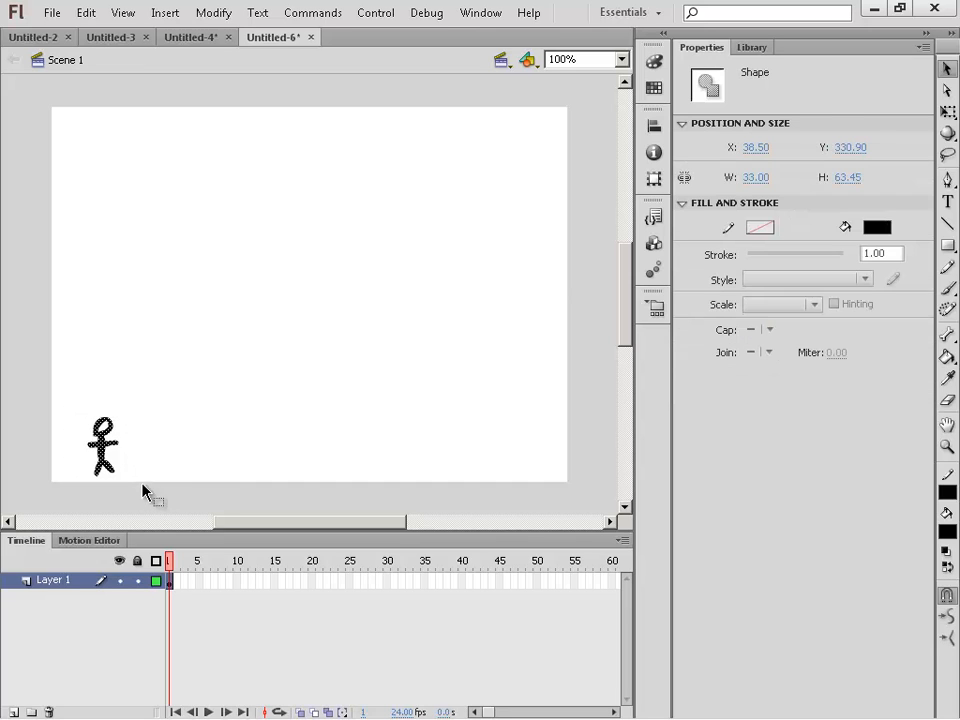
pyautogui.rightClick(101, 453)
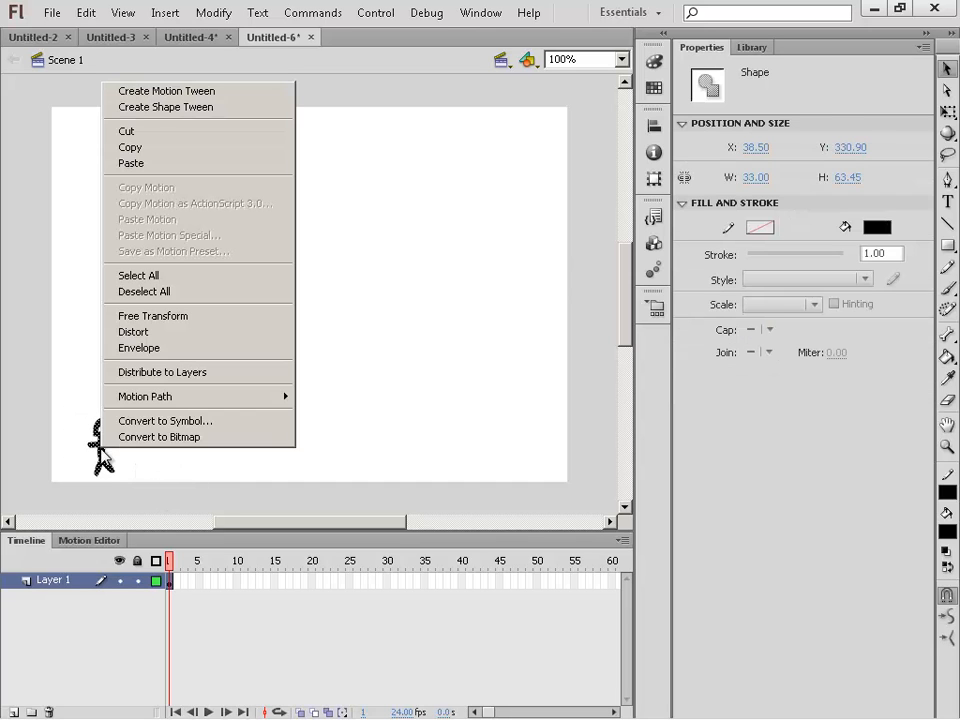
pyautogui.click(140, 421)
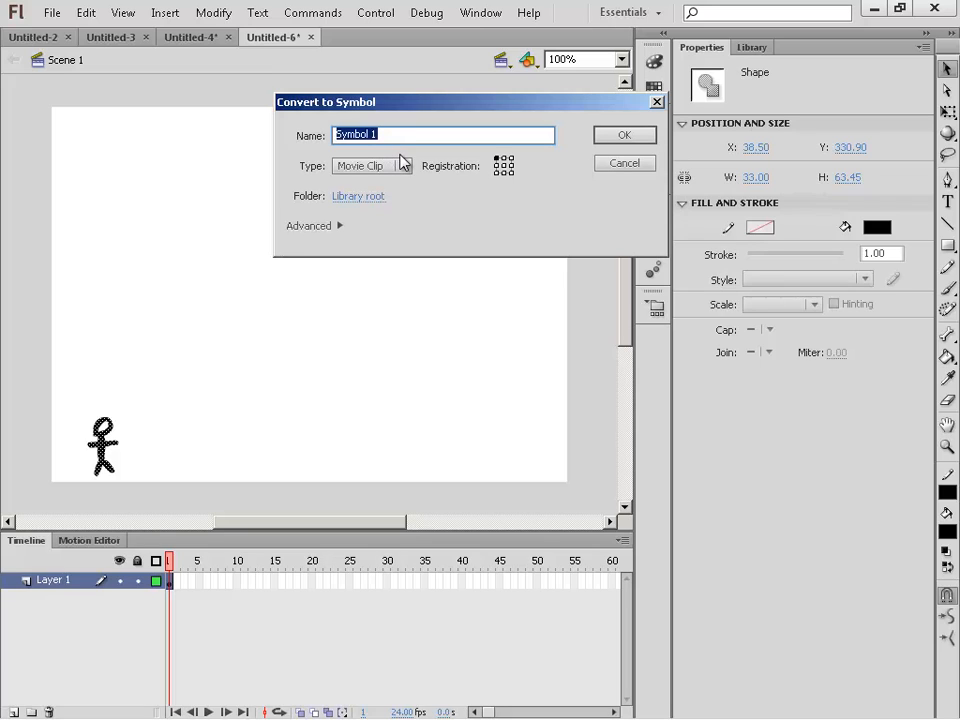
pyautogui.click(622, 140)
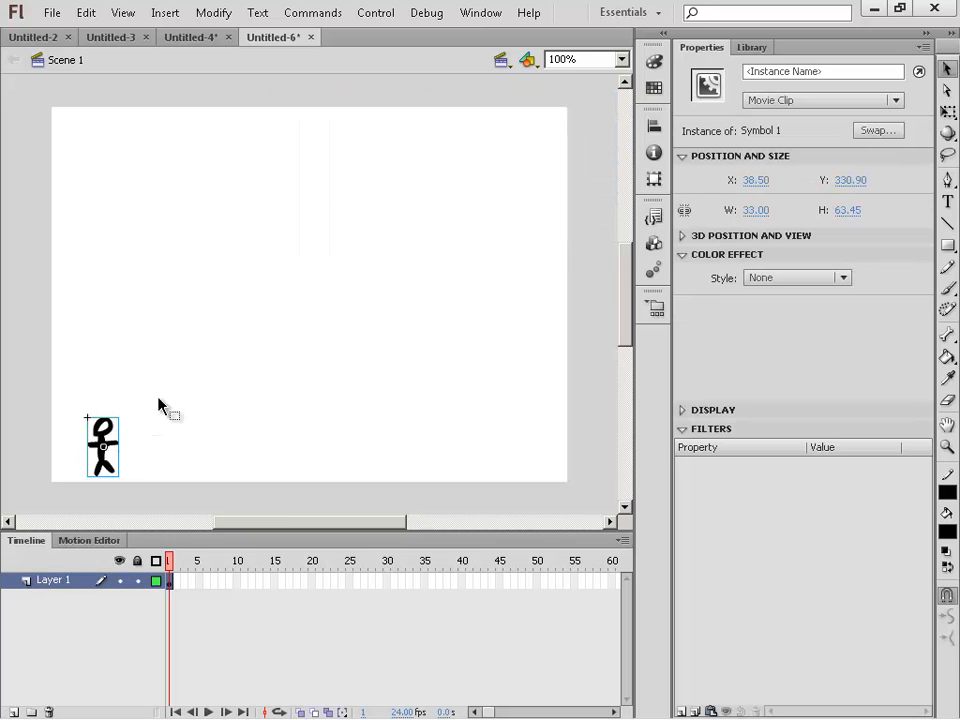
# Inside the stick figure symbol, create a classic tween from frame 1 and insert its end keyframe at frame 10
pyautogui.doubleClick(104, 443)
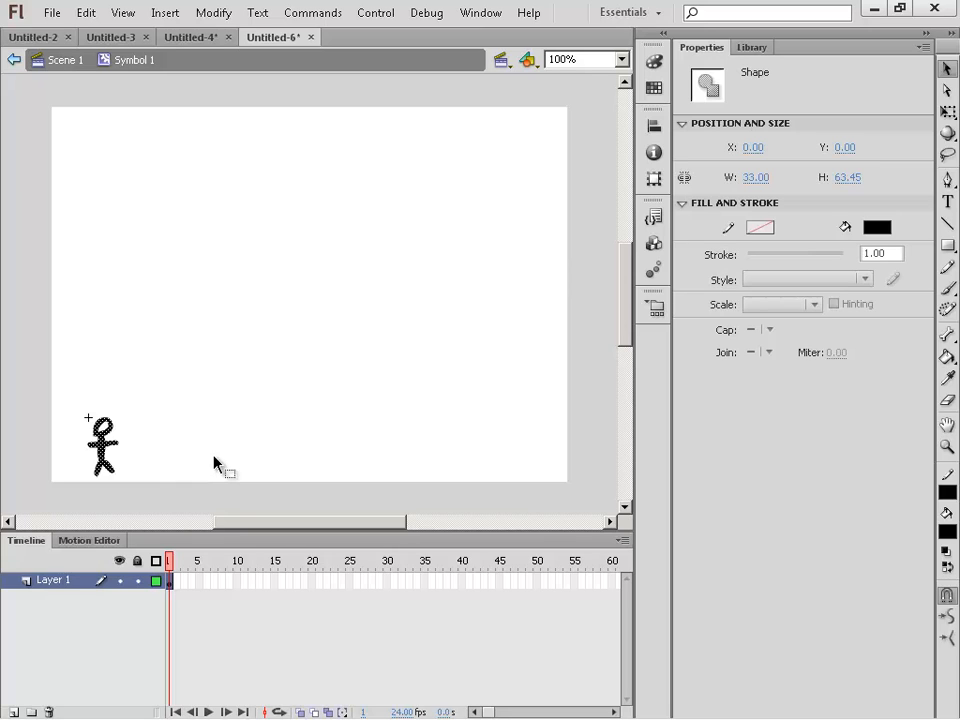
pyautogui.click(198, 580)
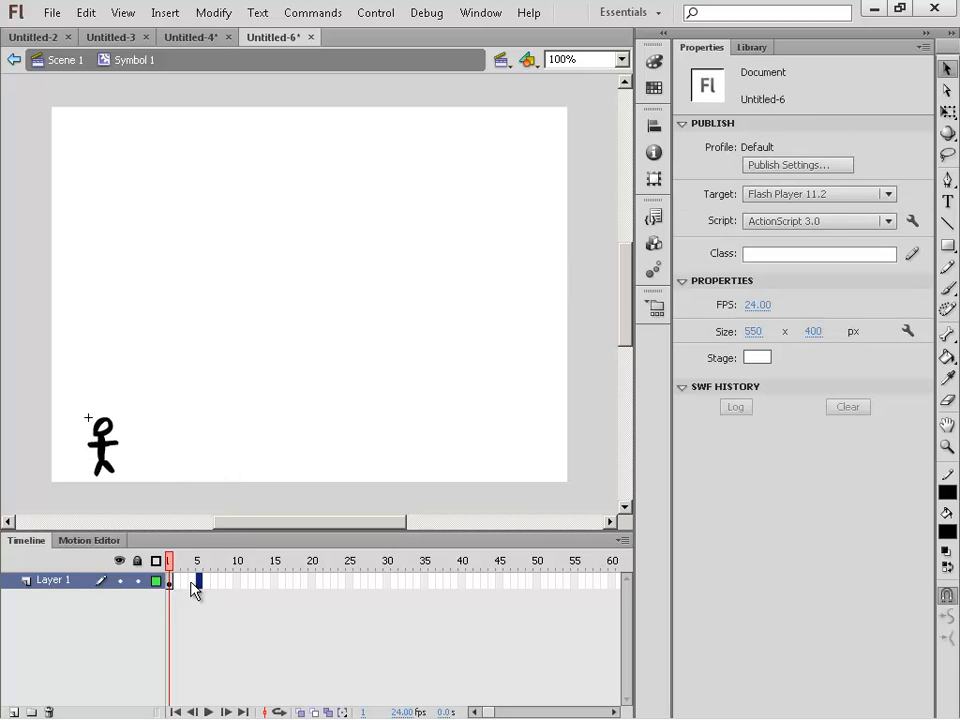
pyautogui.rightClick(172, 586)
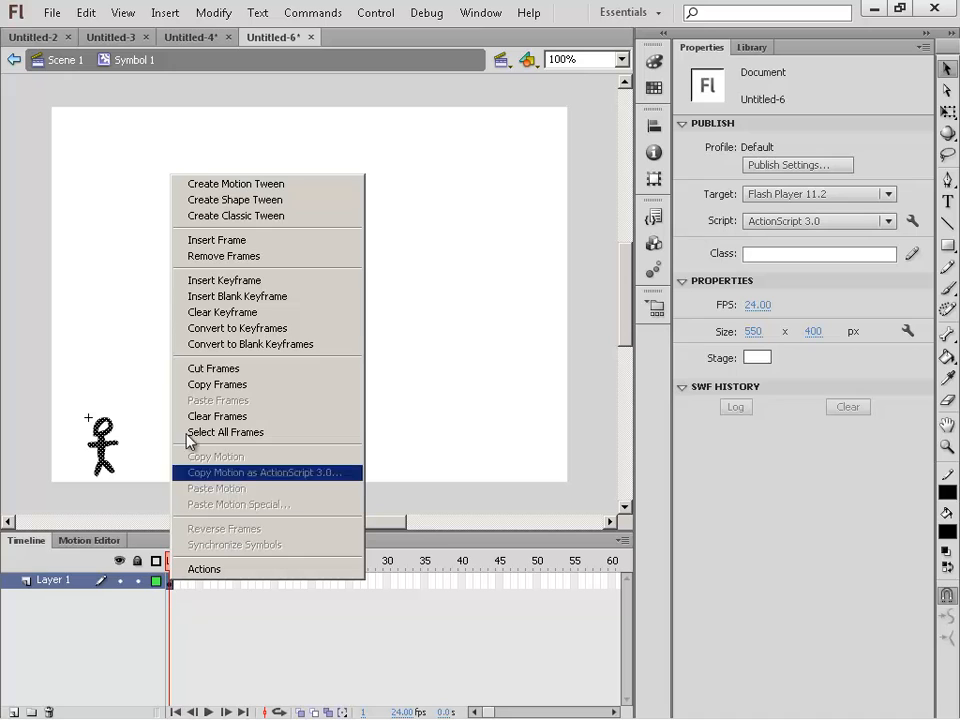
pyautogui.click(264, 218)
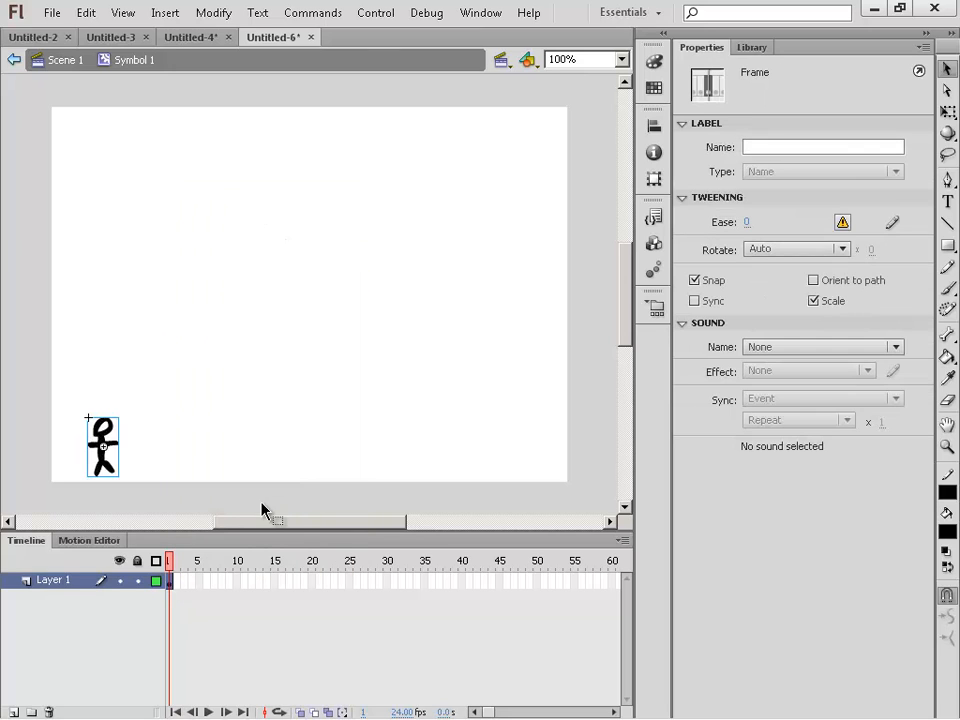
pyautogui.rightClick(237, 585)
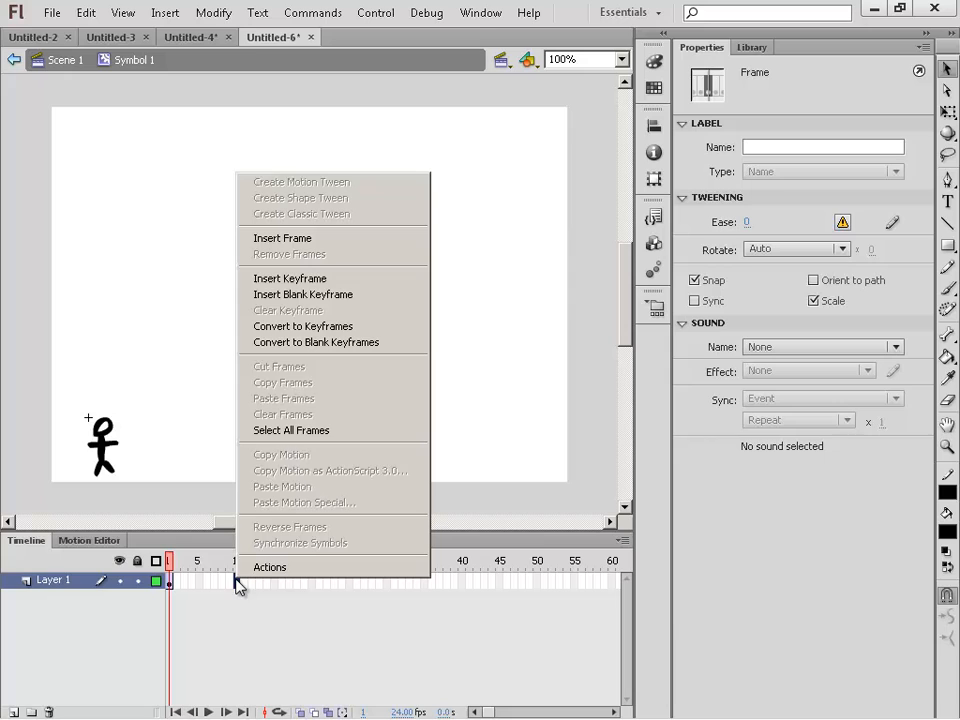
pyautogui.click(290, 278)
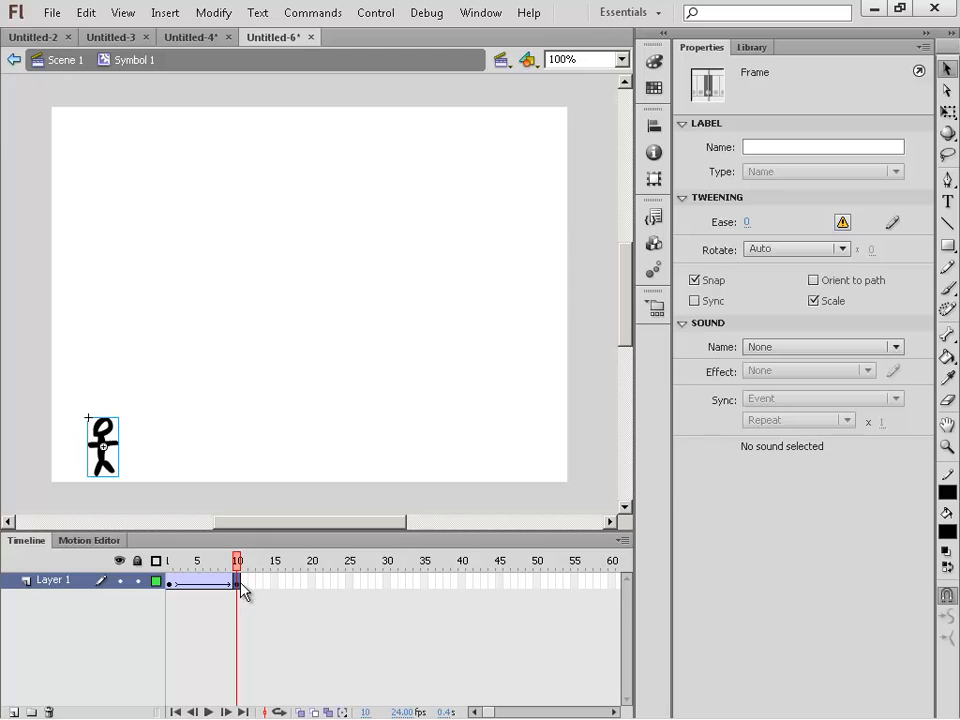
# Set the rotation of the symbol's frame 1 tween to CW, one turn
pyautogui.click(169, 584)
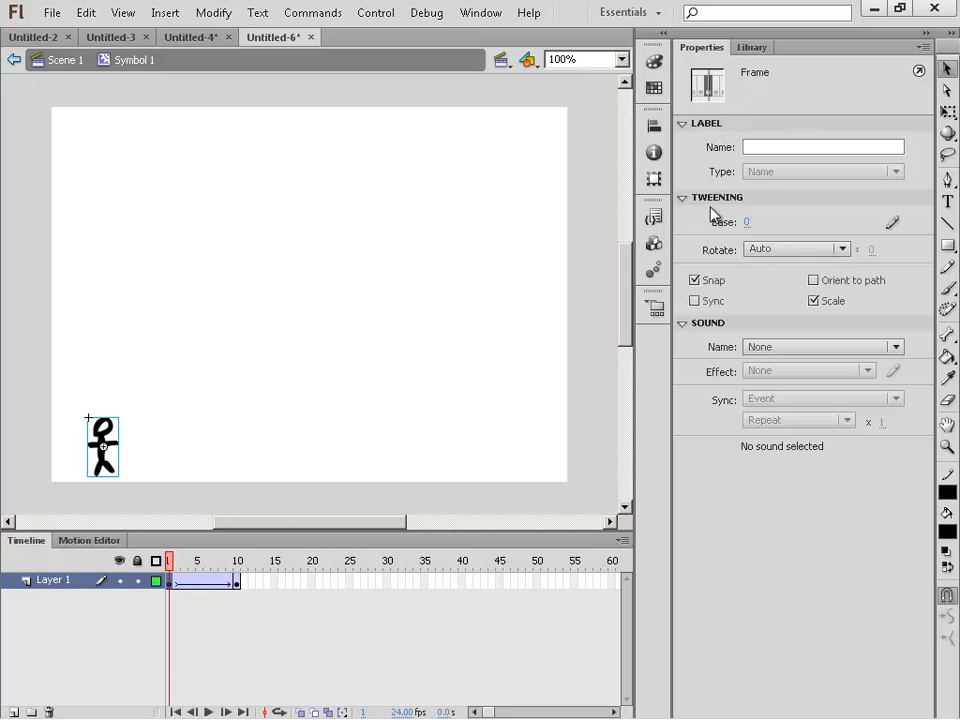
pyautogui.click(766, 252)
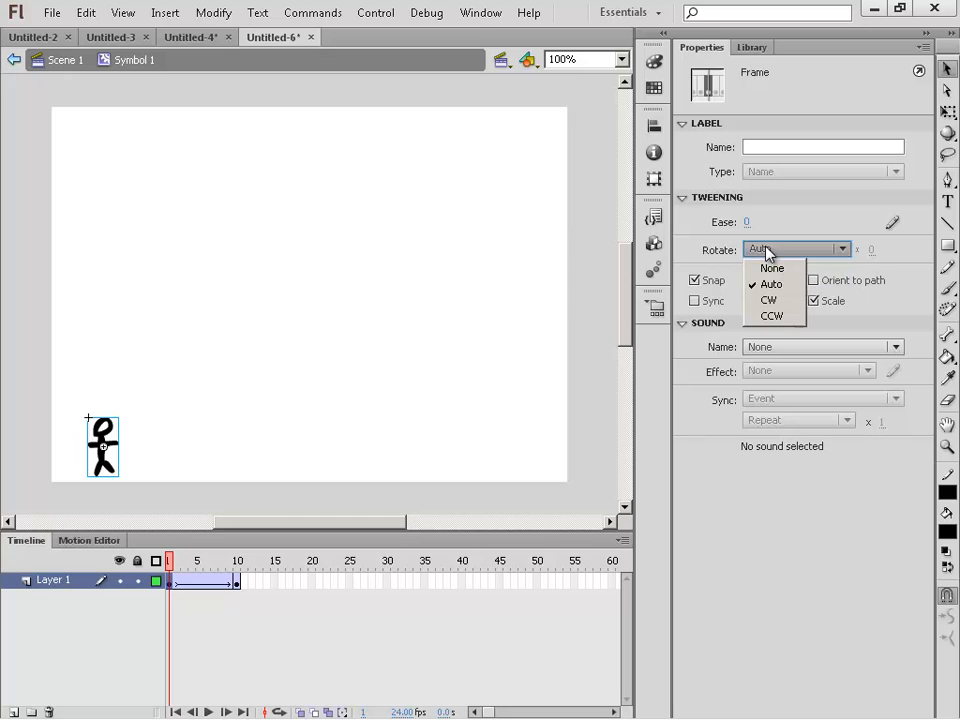
pyautogui.click(786, 301)
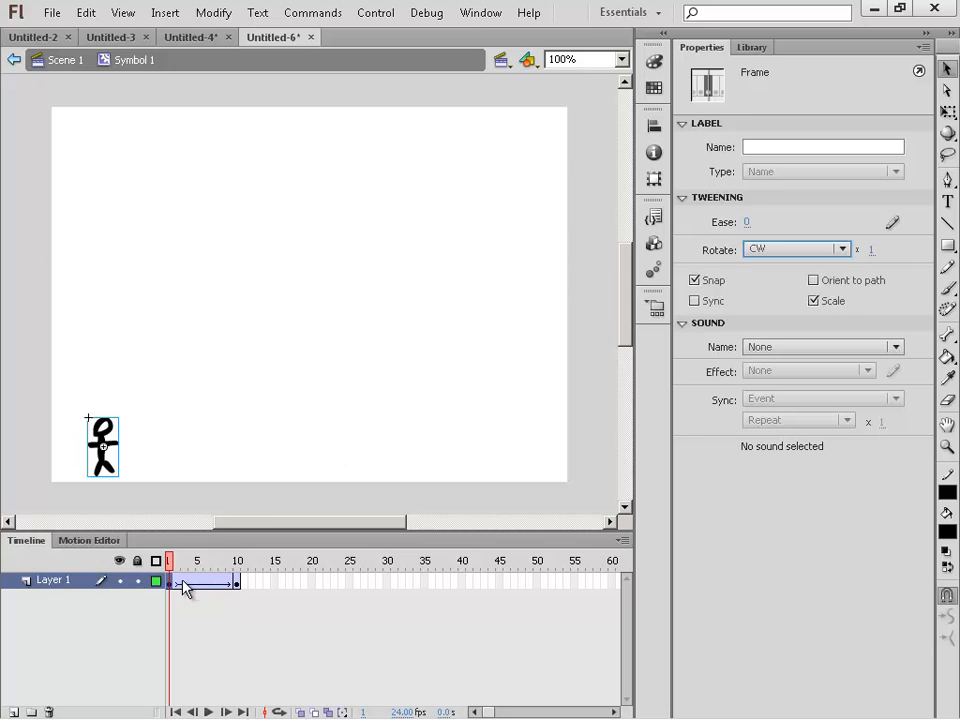
pyautogui.moveTo(182, 585); pyautogui.dragTo(238, 585)
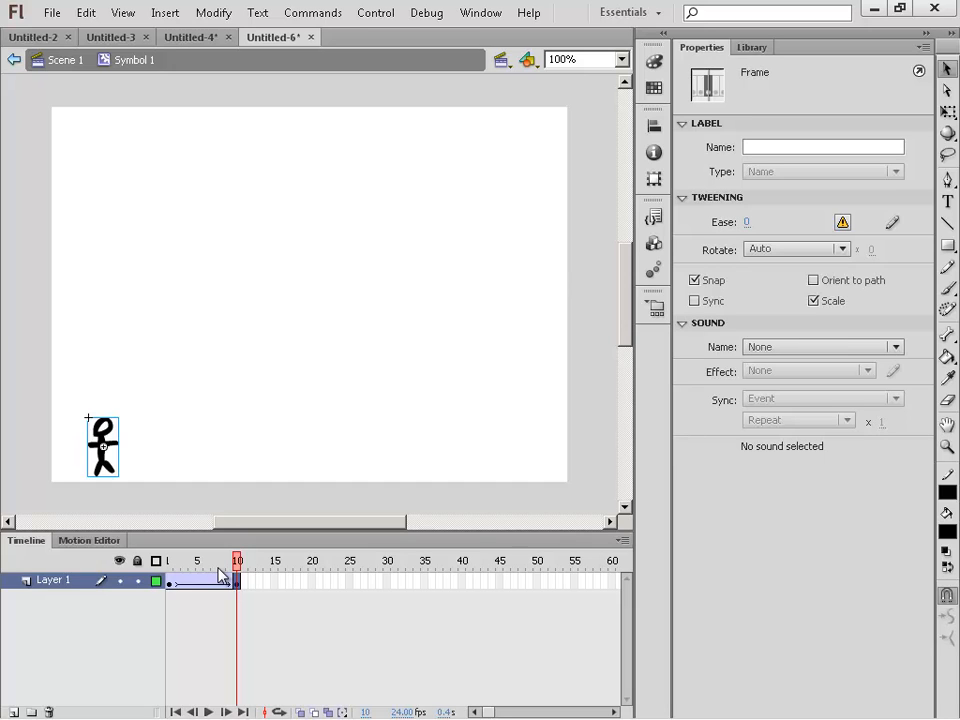
# Return to Scene 1 and test the movie to preview the figure's rotation
pyautogui.click(62, 61)
pyautogui.hotkey('ctrl', 'Return')
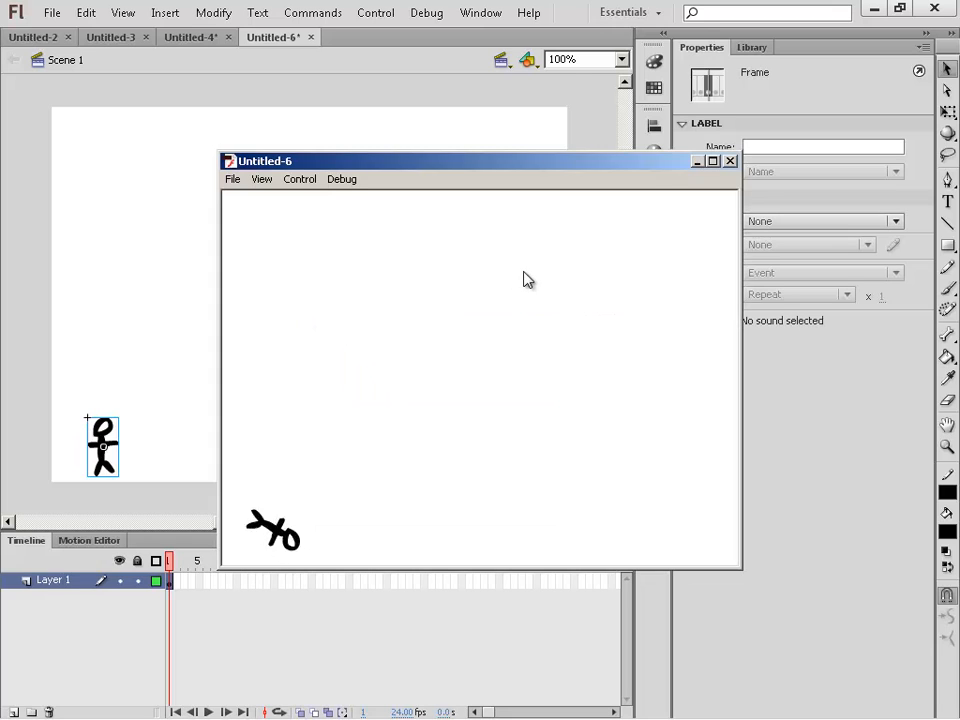
pyautogui.click(730, 161)
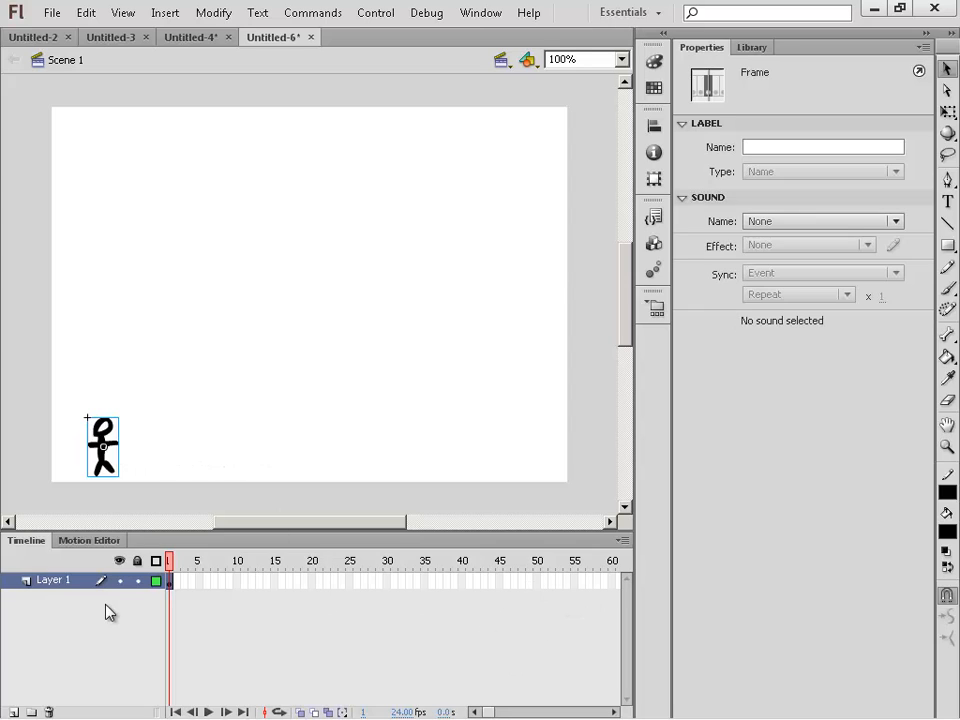
# In Scene 1, create a classic tween on Layer 1 from frame 1 with an end keyframe at frame 50
pyautogui.rightClick(171, 581)
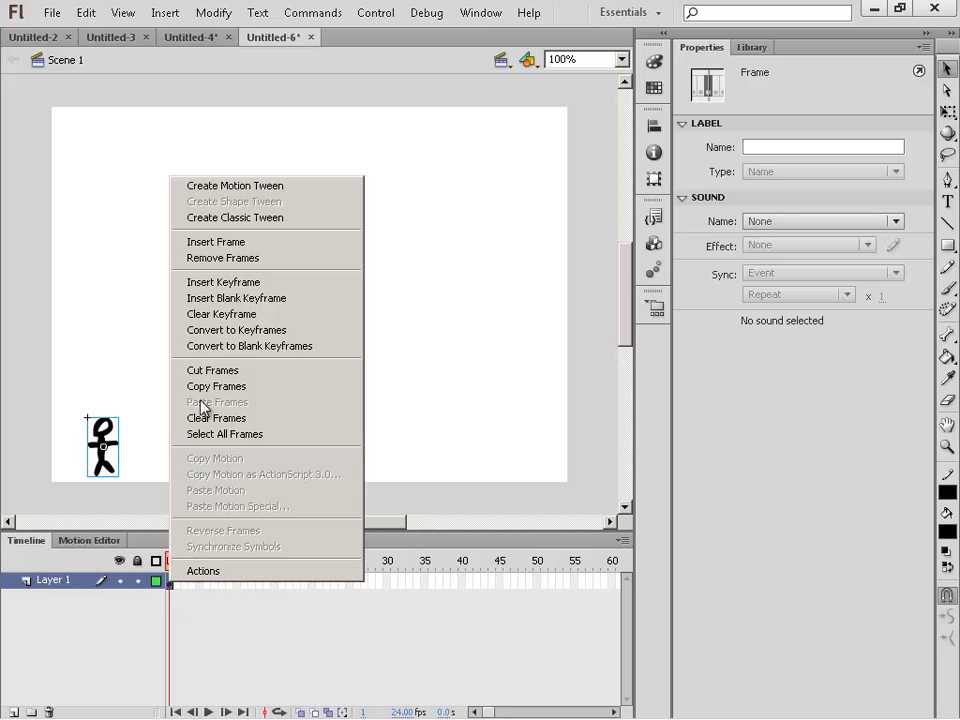
pyautogui.click(264, 219)
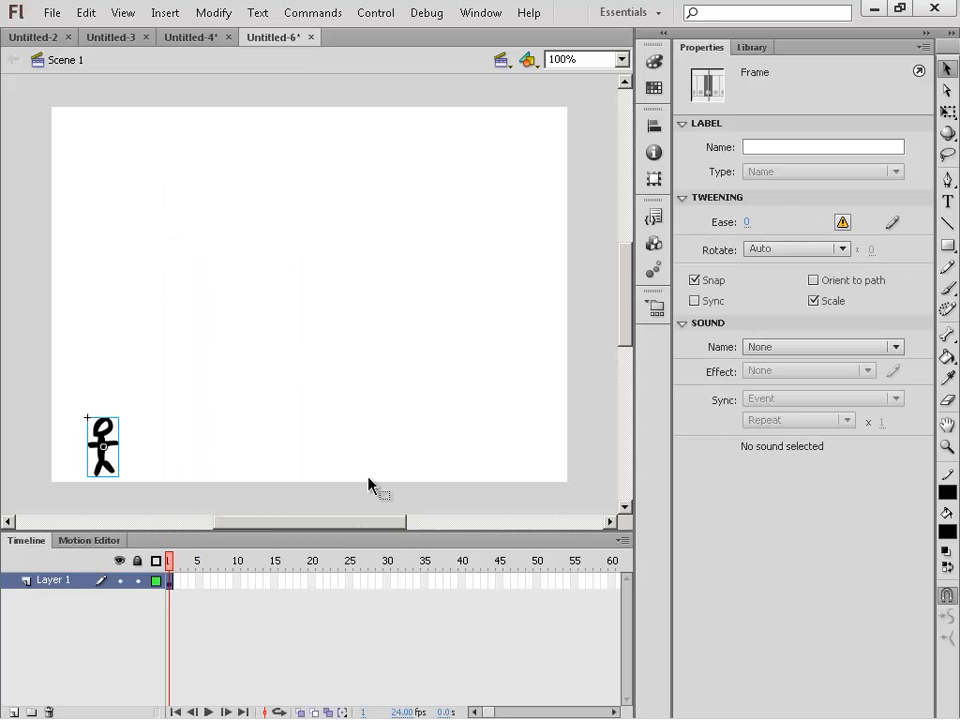
pyautogui.rightClick(537, 581)
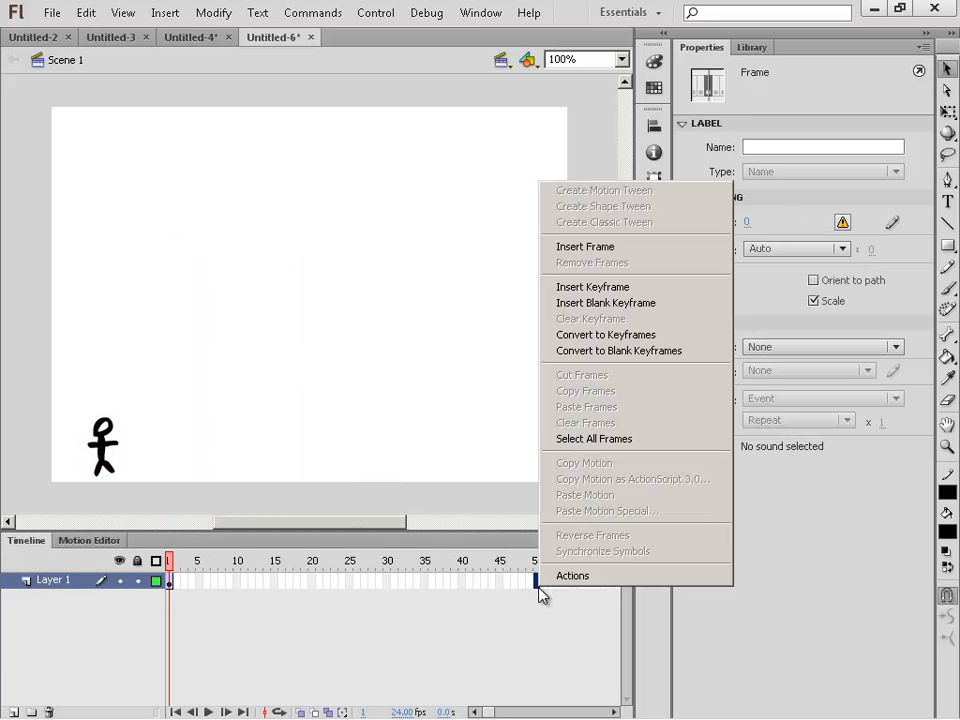
pyautogui.click(585, 289)
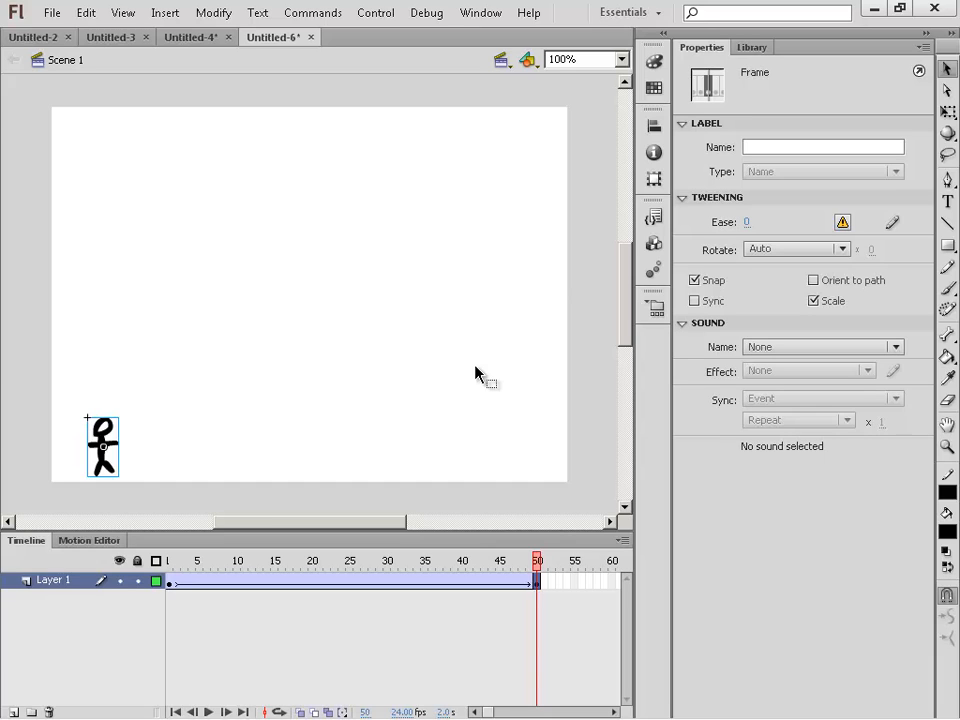
# At frame 50, move the stick figure horizontally to X 238.50, near the middle of the stage
pyautogui.moveTo(93, 462); pyautogui.dragTo(102, 462)
pyautogui.hotkey('shift', 'Right')
pyautogui.hotkey('shift', 'Right')
pyautogui.hotkey('shift', 'Right')
pyautogui.hotkey('shift', 'Right')
pyautogui.hotkey('shift', 'Right')
pyautogui.hotkey('shift', 'Right')
pyautogui.hotkey('shift', 'Right')
pyautogui.hotkey('shift', 'Right')
pyautogui.hotkey('shift', 'Right')
pyautogui.hotkey('shift', 'Right')
pyautogui.hotkey('shift', 'Right')
pyautogui.hotkey('shift', 'Right')
pyautogui.hotkey('shift', 'Right')
pyautogui.hotkey('shift', 'Right')
pyautogui.hotkey('shift', 'Right')
pyautogui.hotkey('shift', 'Right')
pyautogui.hotkey('shift', 'Right')
pyautogui.hotkey('shift', 'Right')
pyautogui.hotkey('shift', 'Right')
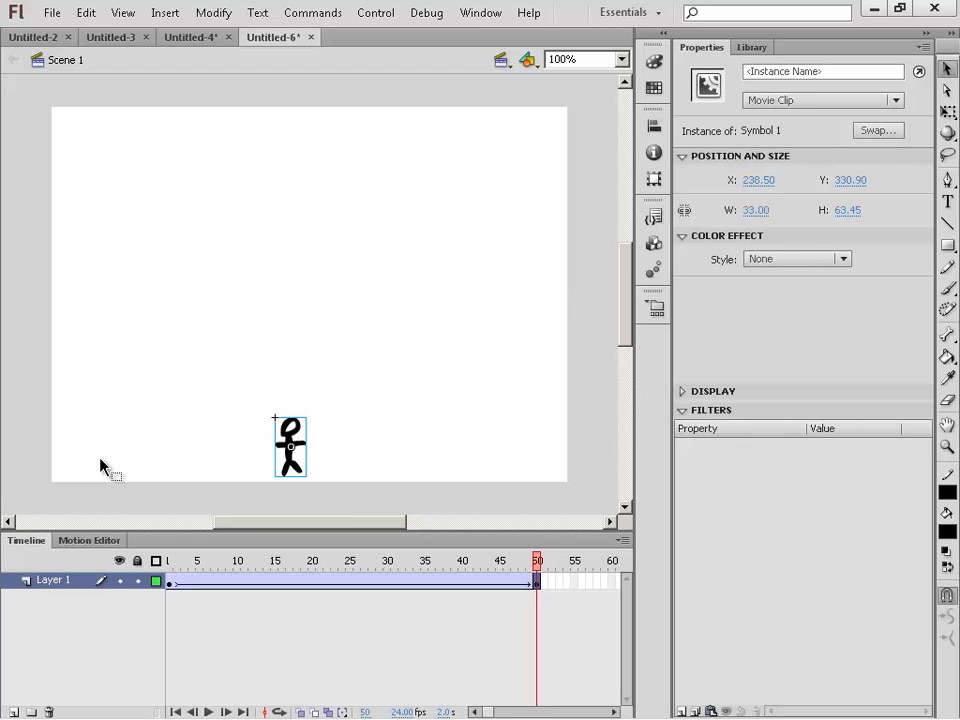
pyautogui.hotkey('alt', 'Tab')
pyautogui.hotkey('alt', 'Tab')
pyautogui.hotkey('alt', 'Tab')
pyautogui.hotkey('alt', 'Tab')
pyautogui.hotkey('alt', 'Tab')
pyautogui.hotkey('alt', 'Tab')
pyautogui.hotkey('alt', 'Tab')
pyautogui.hotkey('alt', 'Tab')
pyautogui.hotkey('alt', 'Tab')
pyautogui.hotkey('alt', 'Tab')
pyautogui.hotkey('alt', 'Tab')
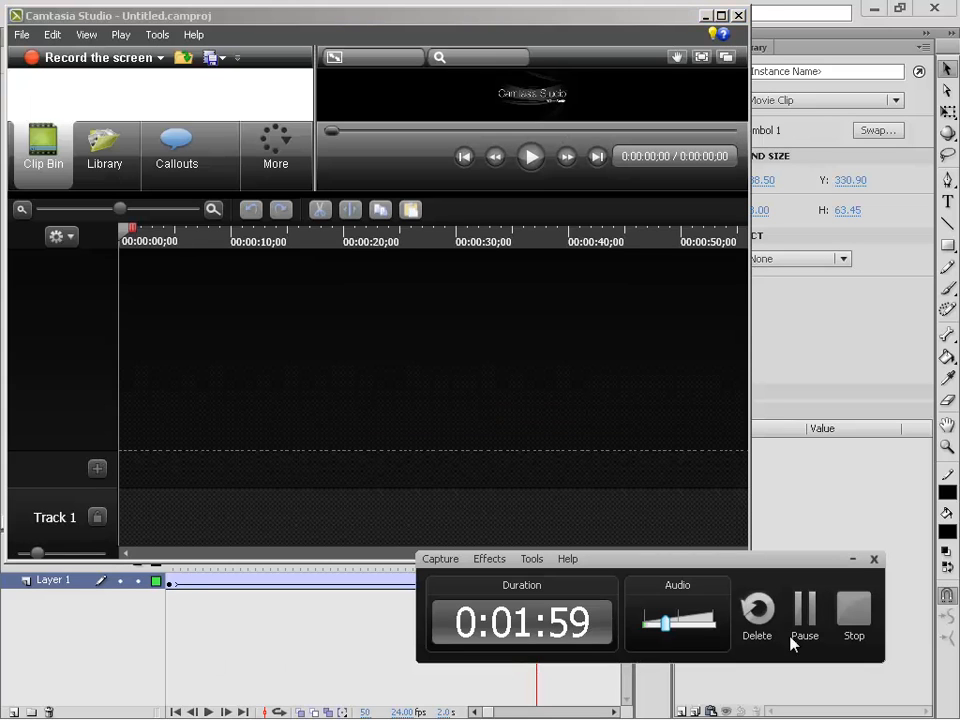
pyautogui.click(810, 622)
pyautogui.click(719, 16)
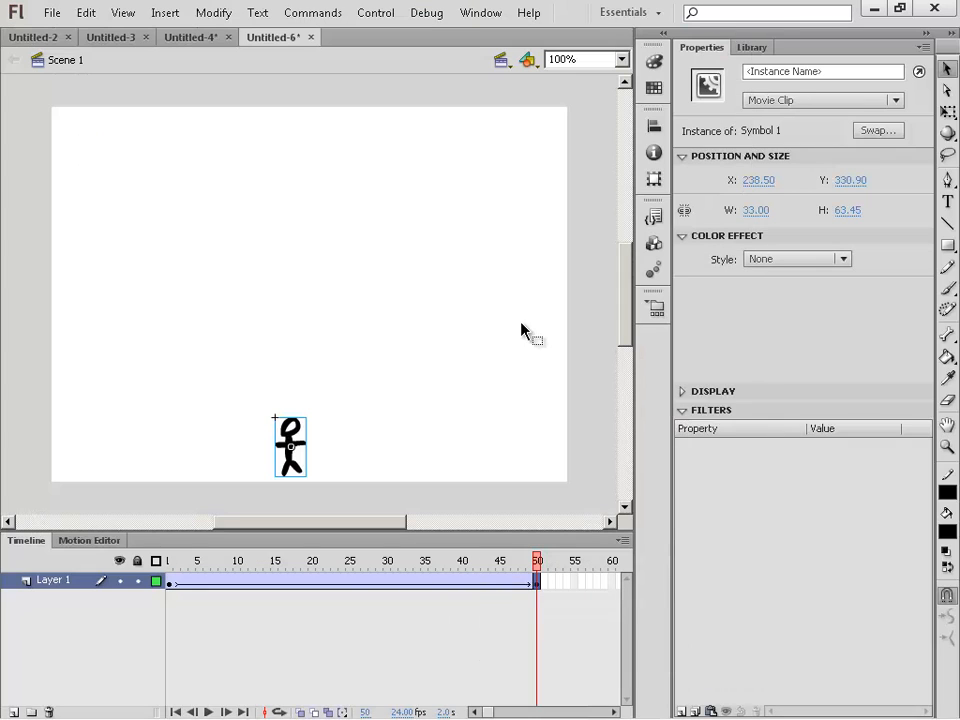
# Test the movie to preview the figure spinning while it travels across the stage
pyautogui.hotkey('ctrl', 'Return')
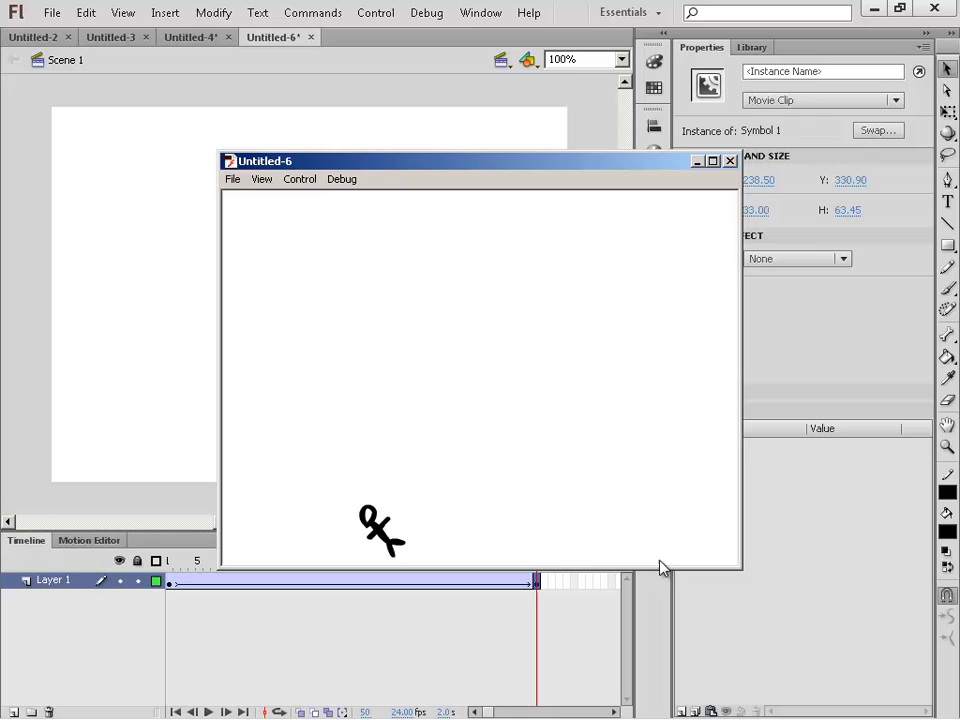
pyautogui.click(730, 161)
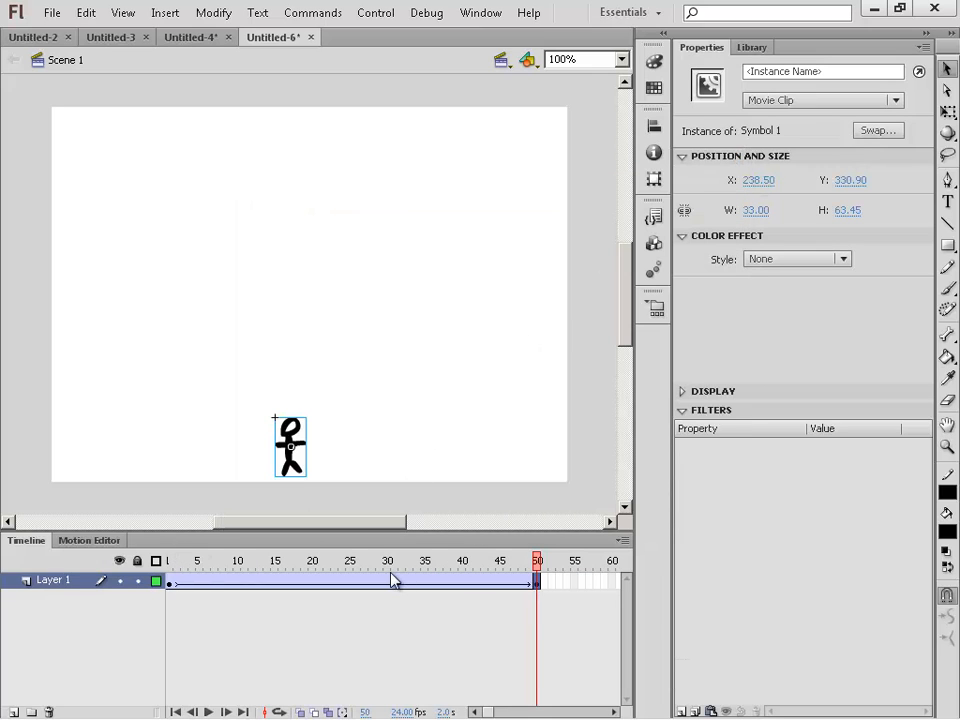
# Remove the tween from the frame 50 keyframe and insert another keyframe at frame 60
pyautogui.rightClick(542, 586)
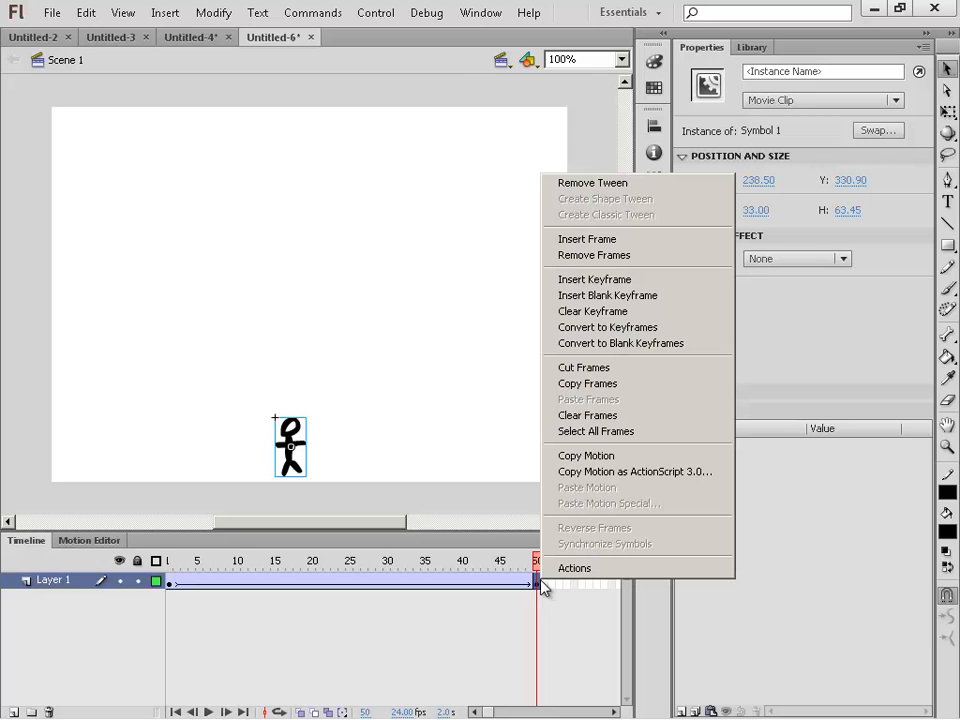
pyautogui.click(575, 185)
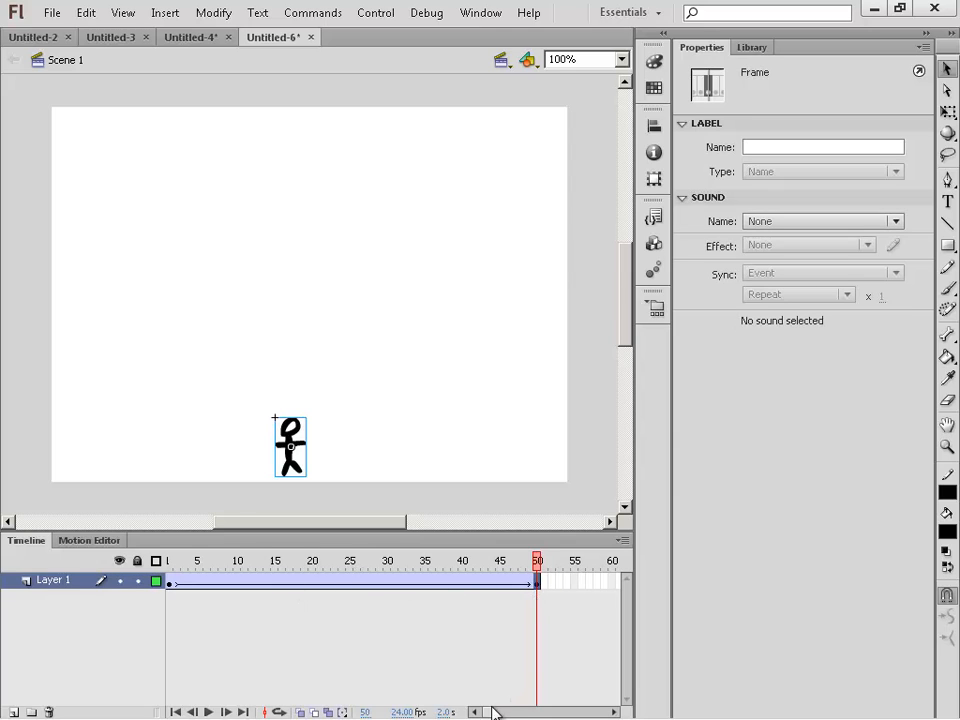
pyautogui.click(556, 580)
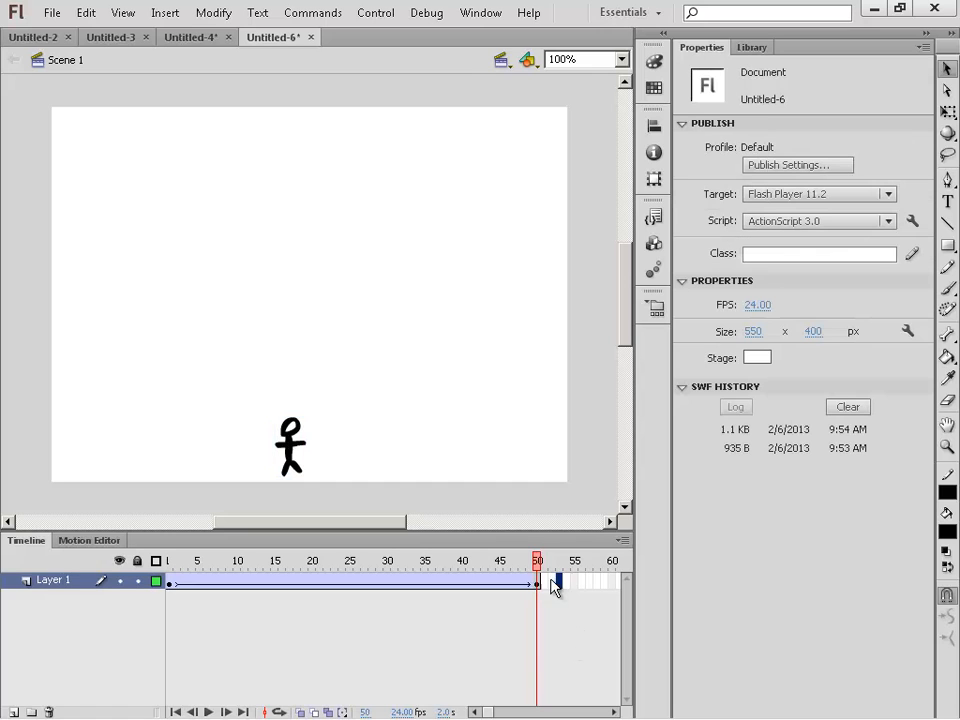
pyautogui.rightClick(613, 583)
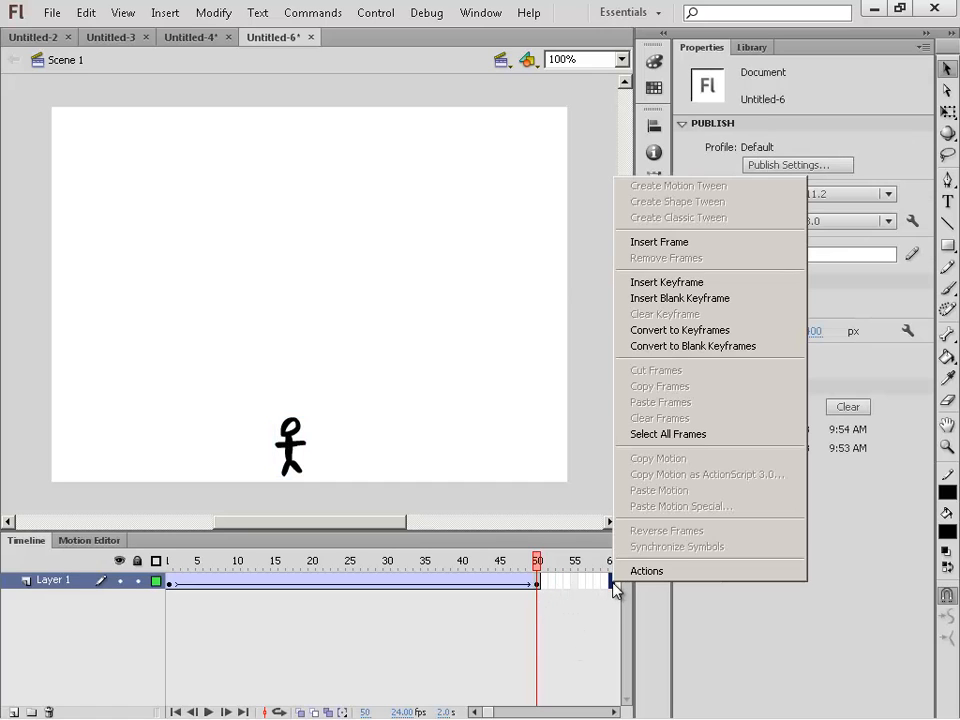
pyautogui.click(683, 287)
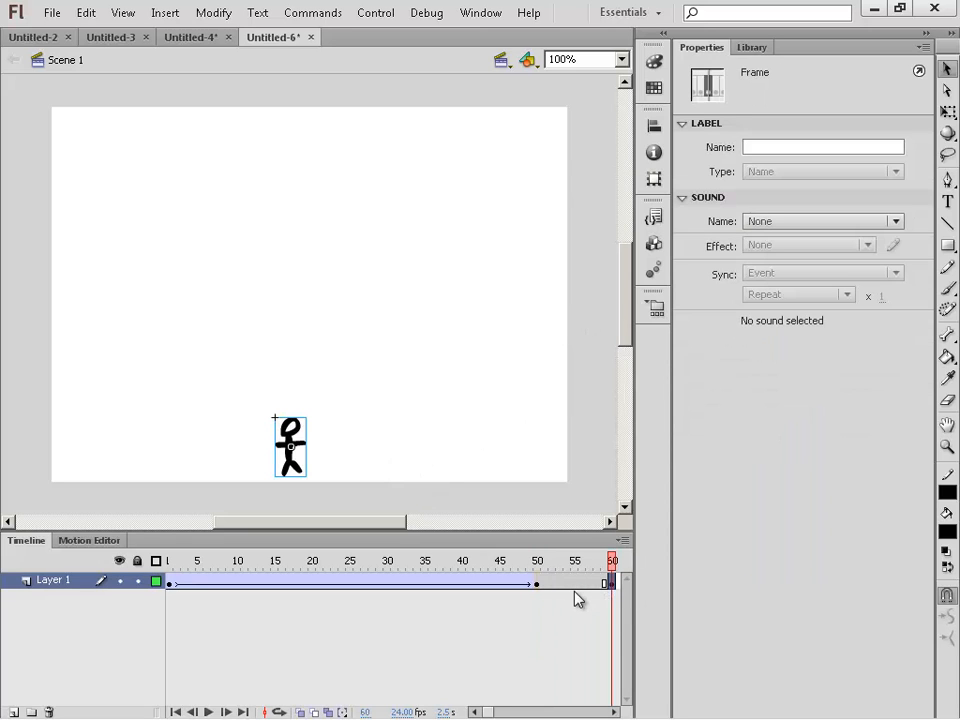
# Test the movie again to check how the figure behaves between frames 50 and 60
pyautogui.hotkey('ctrl', 'Return')
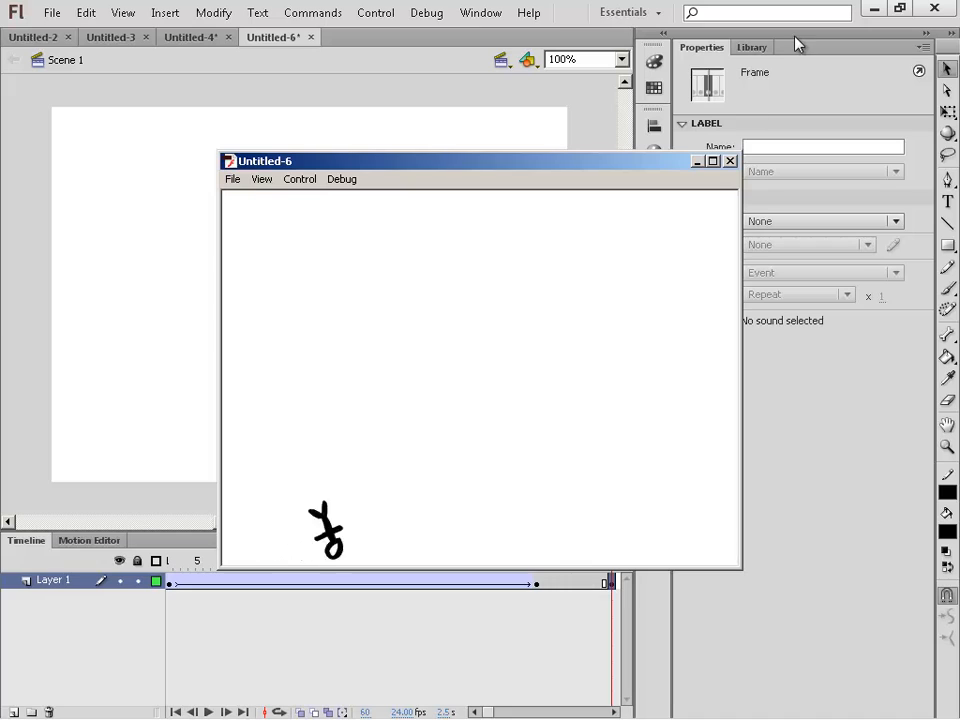
pyautogui.click(730, 161)
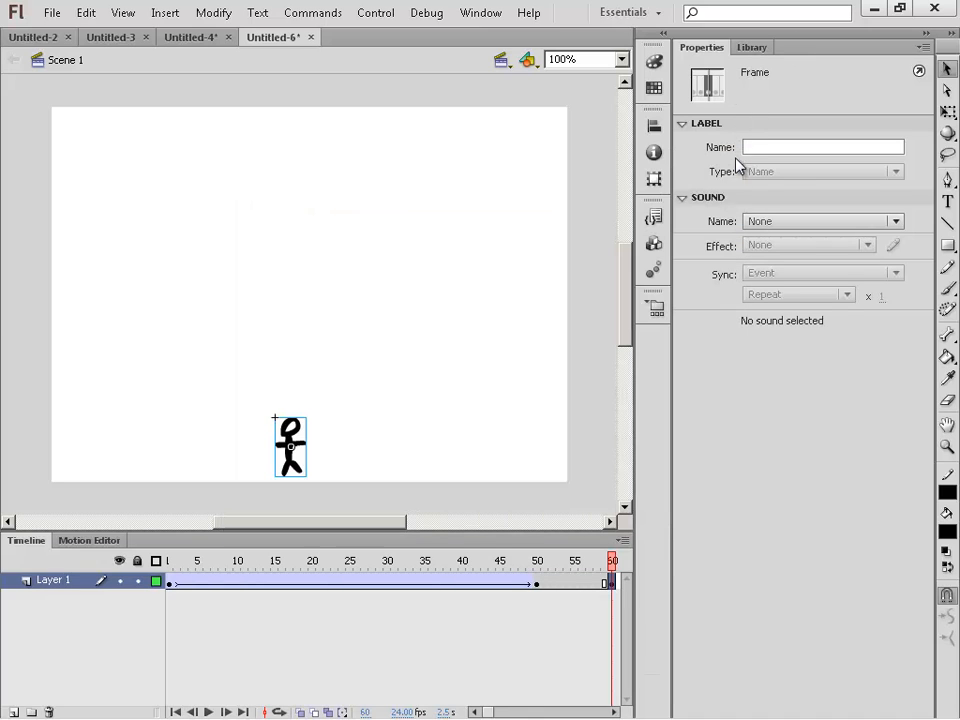
# Insert frames at frame 54 to lengthen the untweened section, moving the final keyframe to frame 68
pyautogui.click(569, 581)
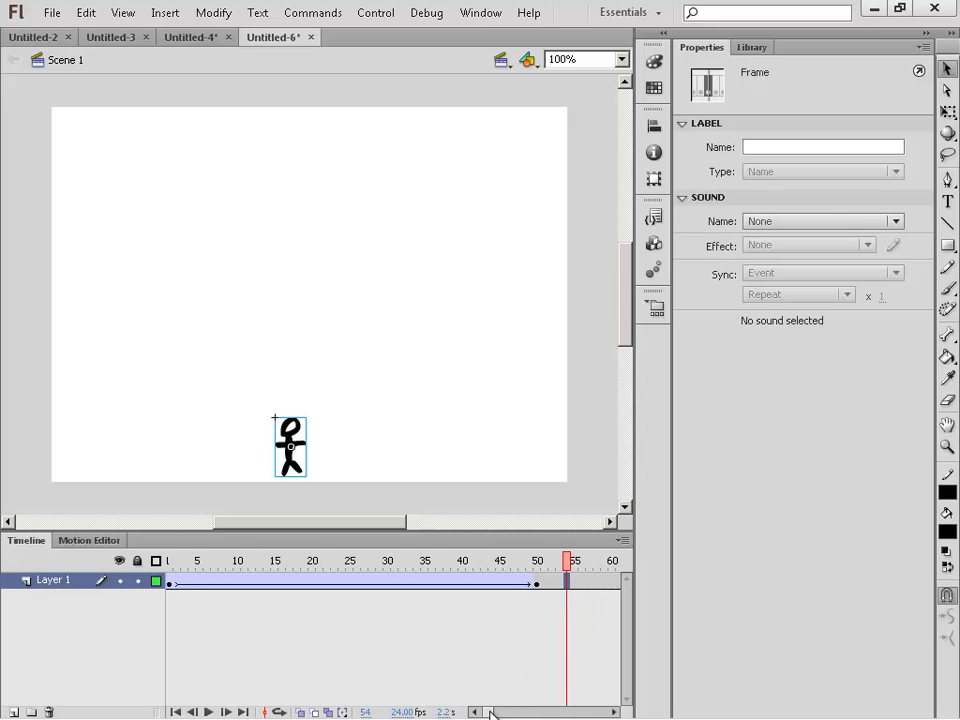
pyautogui.moveTo(484, 711); pyautogui.dragTo(495, 713)
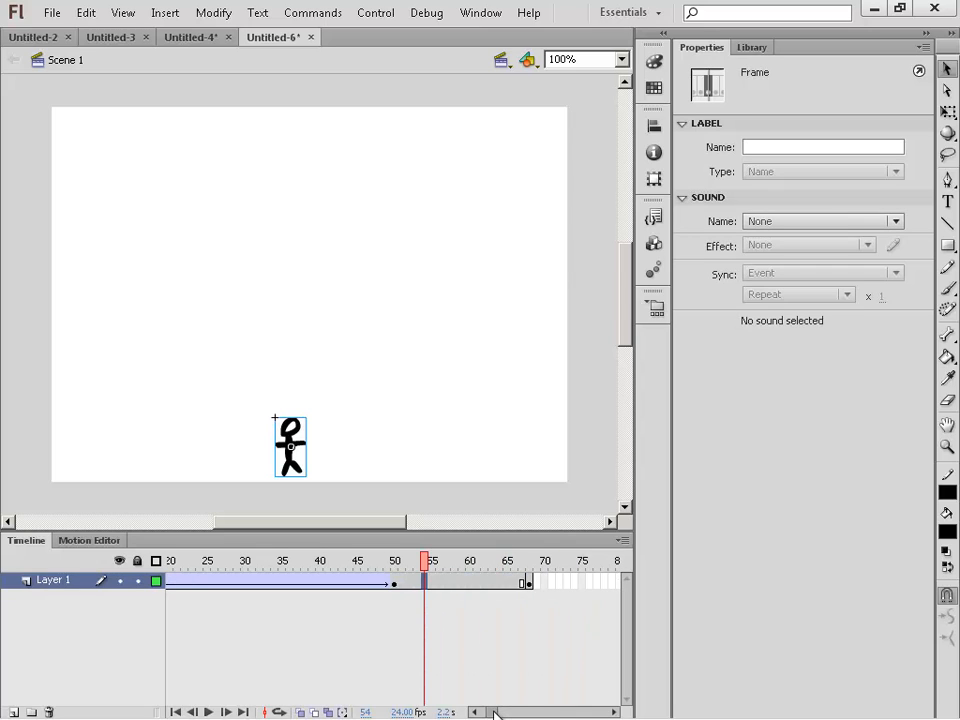
# Insert more frames at frame 63 on Layer 1 to lengthen the untweened section, moving the final keyframe to frame 72
pyautogui.click(494, 584)
pyautogui.press('F5')
pyautogui.press('F5')
pyautogui.press('F5')
pyautogui.press('F5')
pyautogui.press('F5')
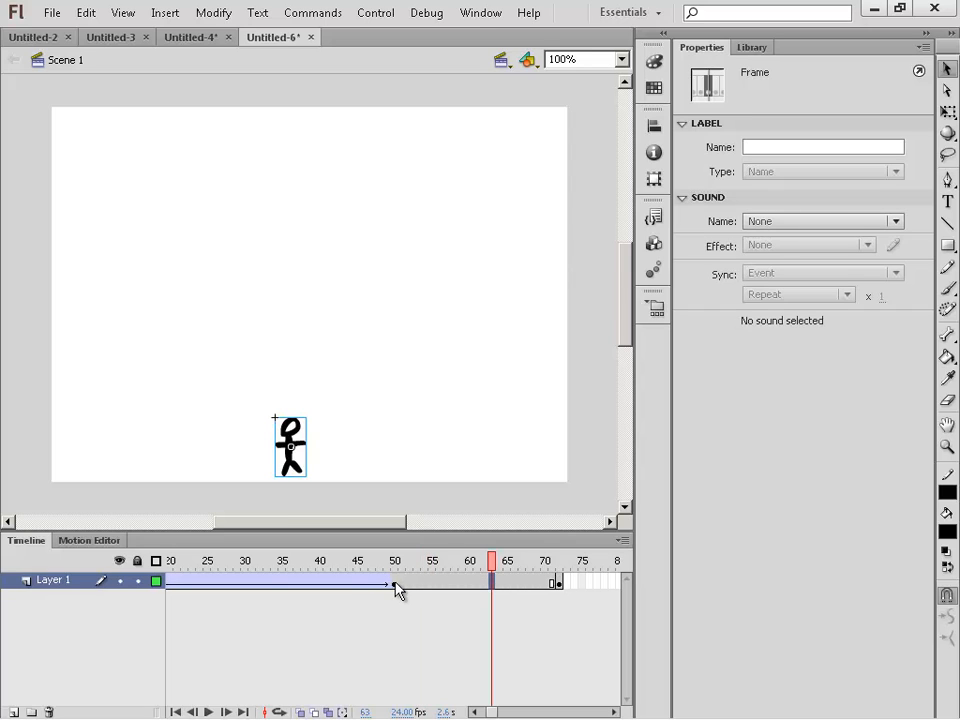
# Test the movie to check the figure during the lengthened untweened section after frame 50
pyautogui.moveTo(392, 582); pyautogui.dragTo(534, 583)
pyautogui.hotkey('ctrl', 'Return')
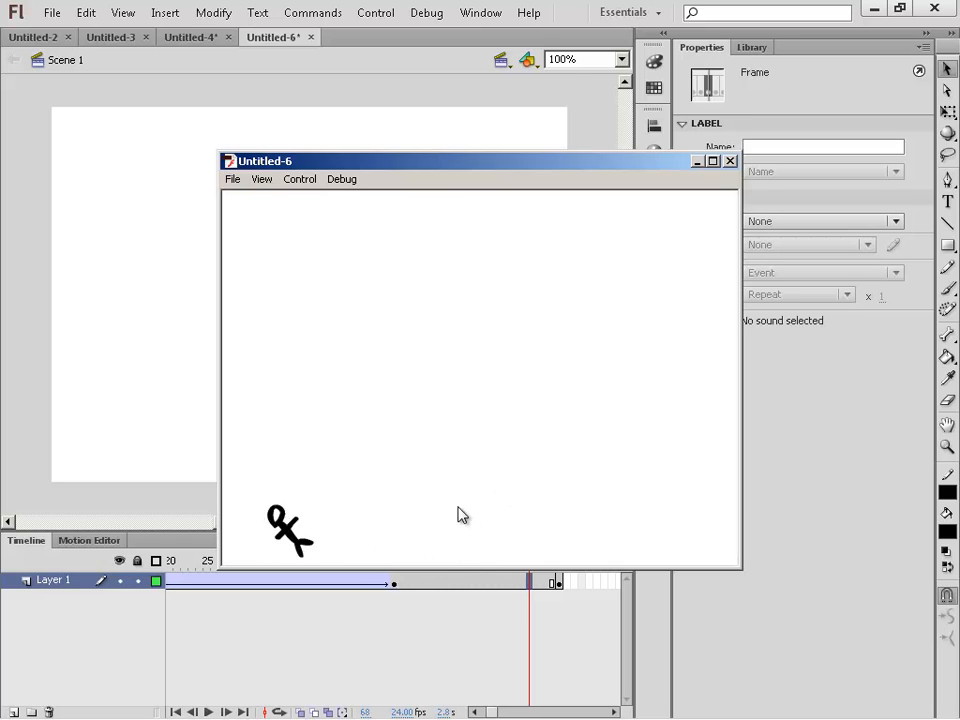
pyautogui.click(731, 160)
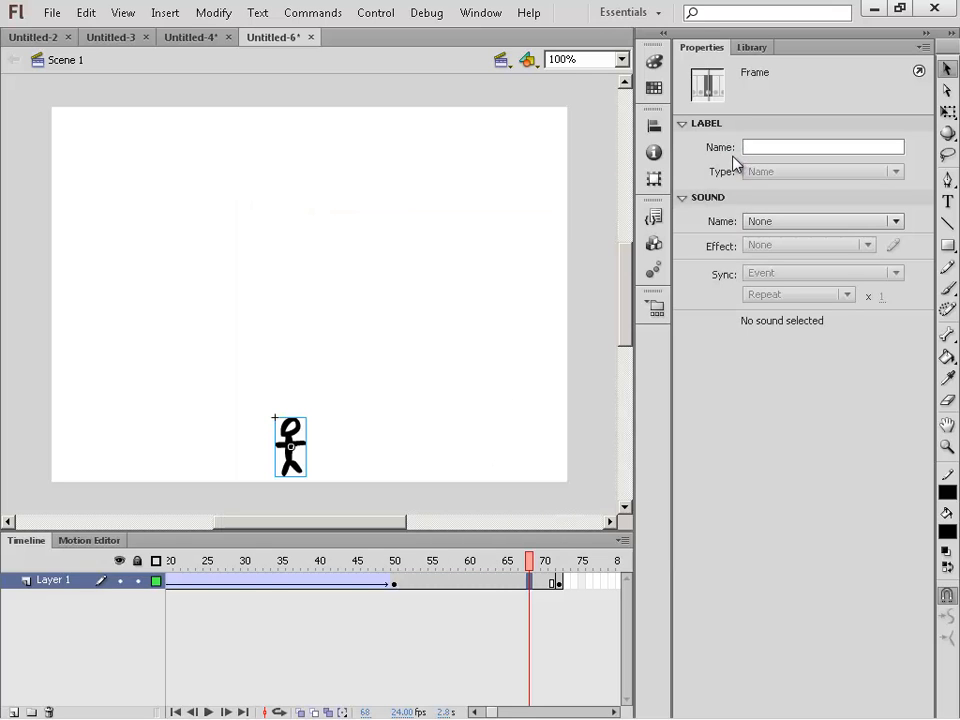
# Rename Layer 1 to "dude"
pyautogui.doubleClick(55, 580)
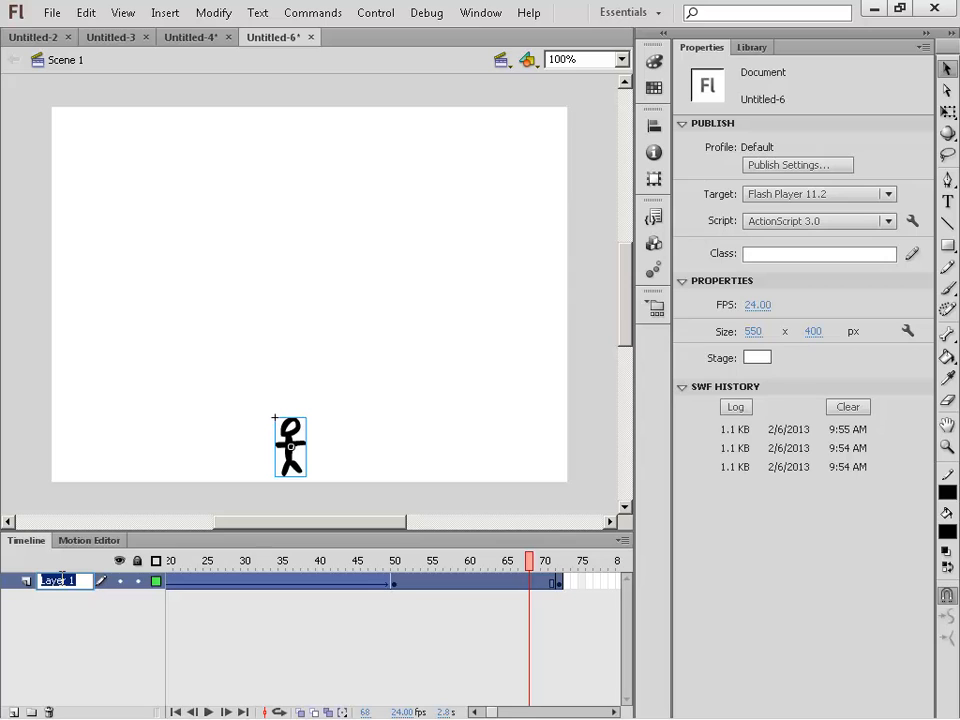
pyautogui.write('dude')
pyautogui.press('Return')
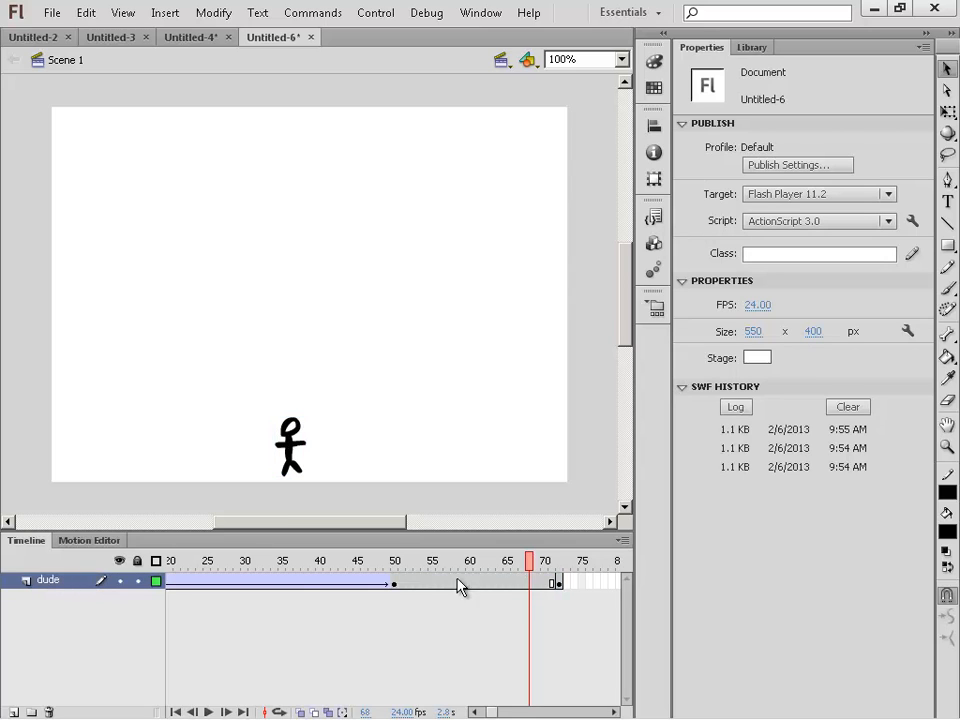
# Examine the movie clip instance on the keyframes at frames 50 and 72 of the dude layer
pyautogui.click(395, 588)
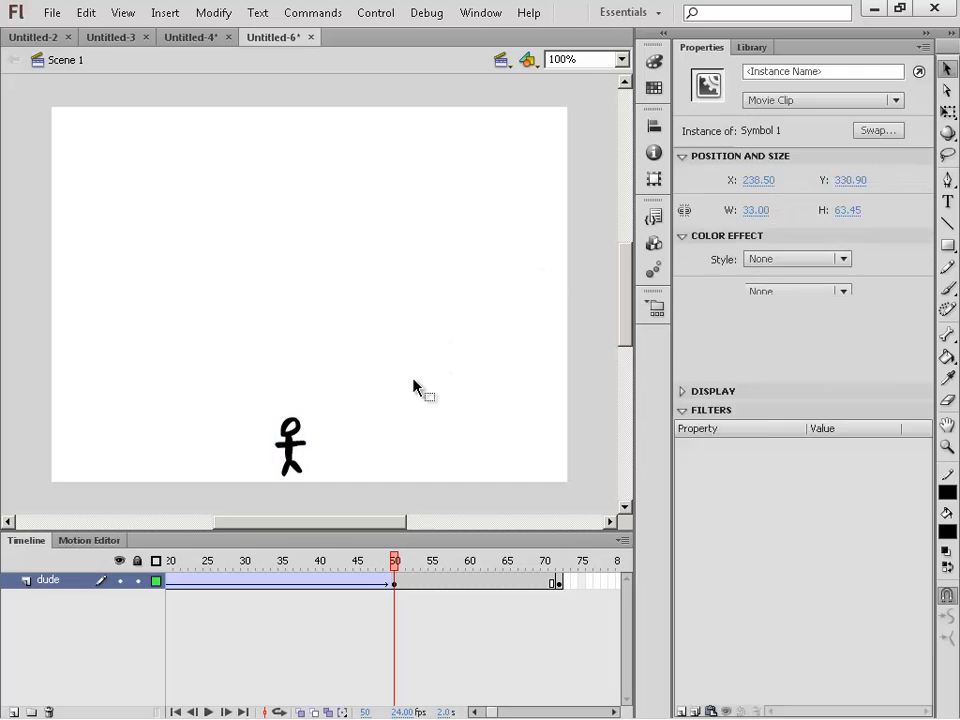
pyautogui.click(305, 454)
pyautogui.click(301, 456)
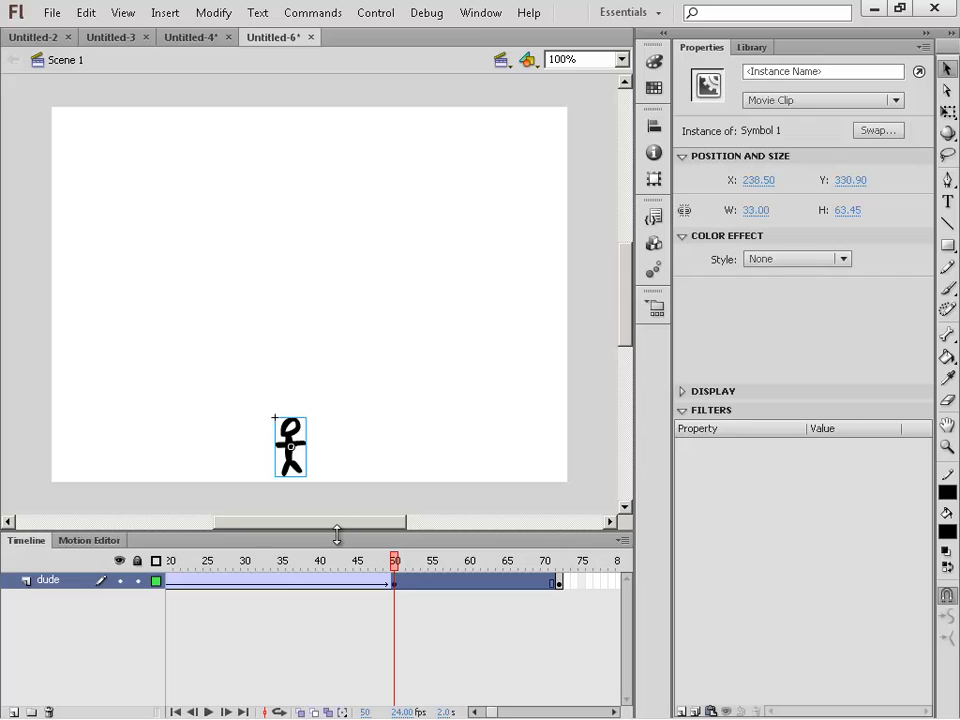
pyautogui.click(411, 583)
pyautogui.click(394, 582)
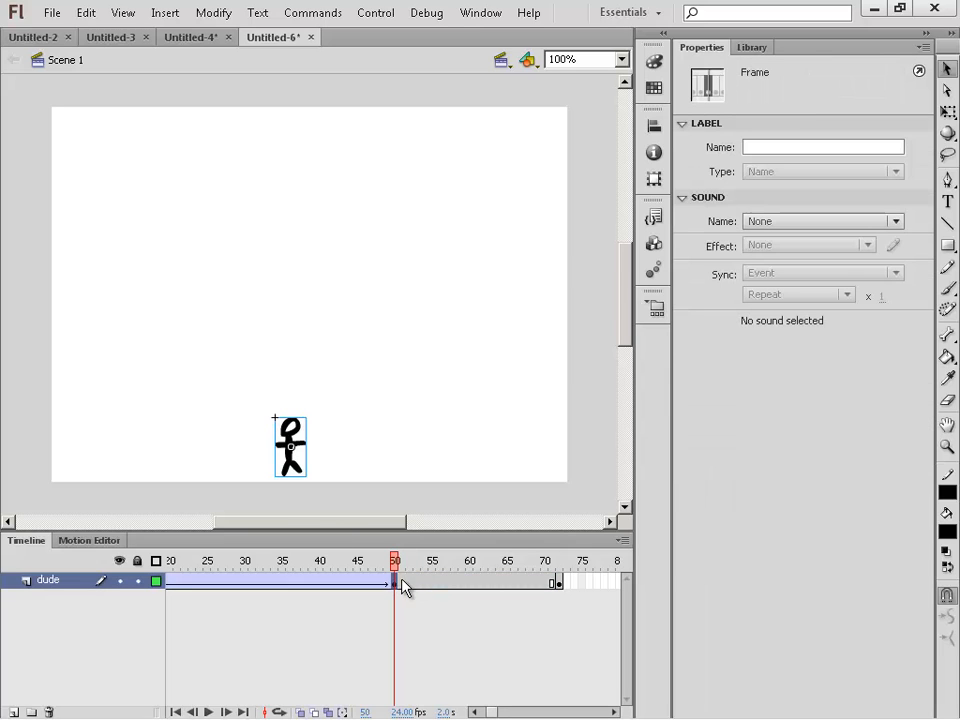
pyautogui.click(559, 582)
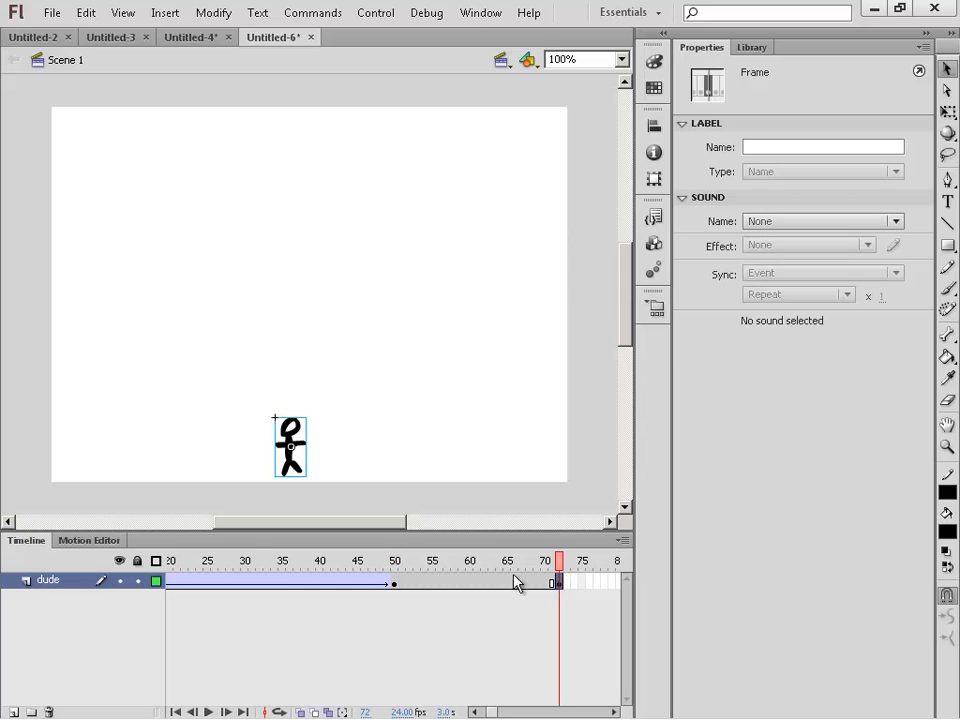
pyautogui.click(396, 584)
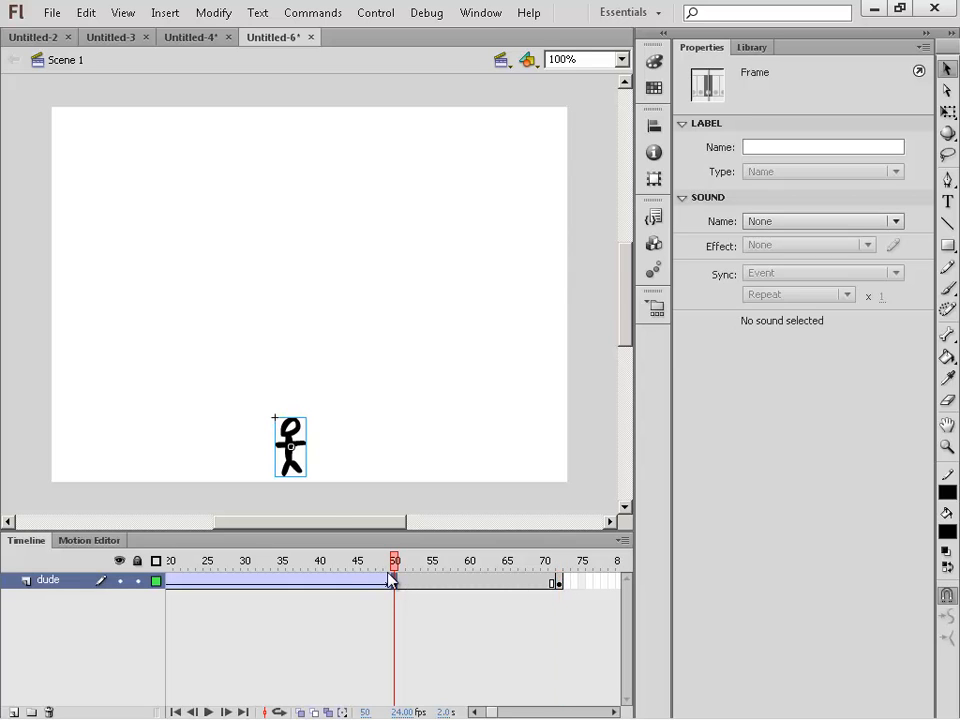
# Open the figure's movie clip from frame 50 to inspect the tweened graphic inside it, and return to Scene 1
pyautogui.moveTo(306, 476); pyautogui.dragTo(300, 469)
pyautogui.click(338, 462)
pyautogui.click(298, 458)
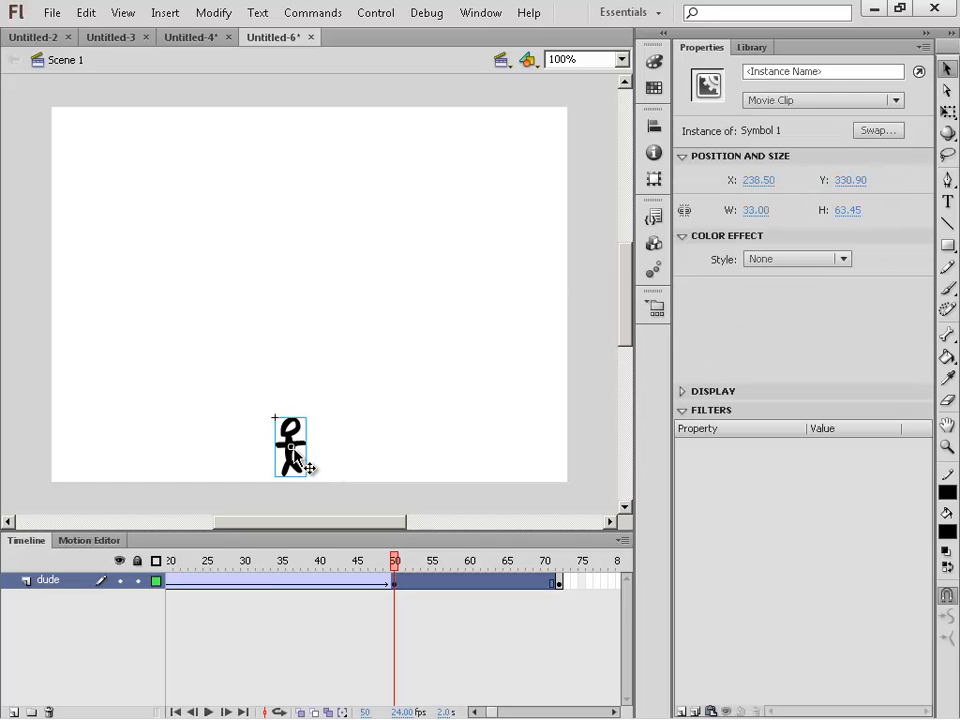
pyautogui.doubleClick(296, 457)
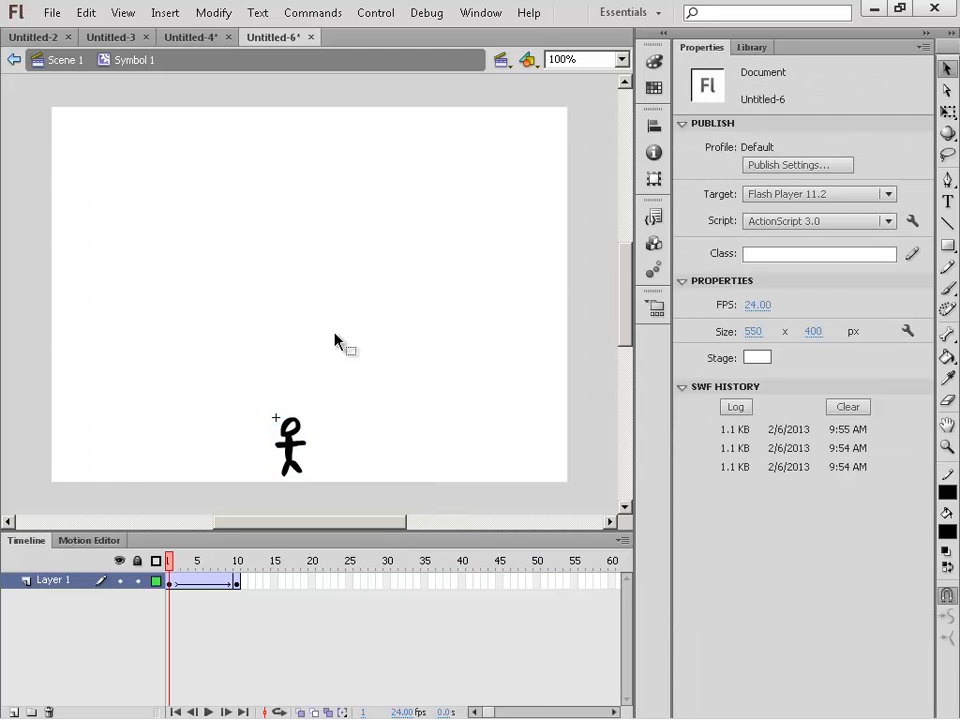
pyautogui.moveTo(253, 376); pyautogui.dragTo(325, 490)
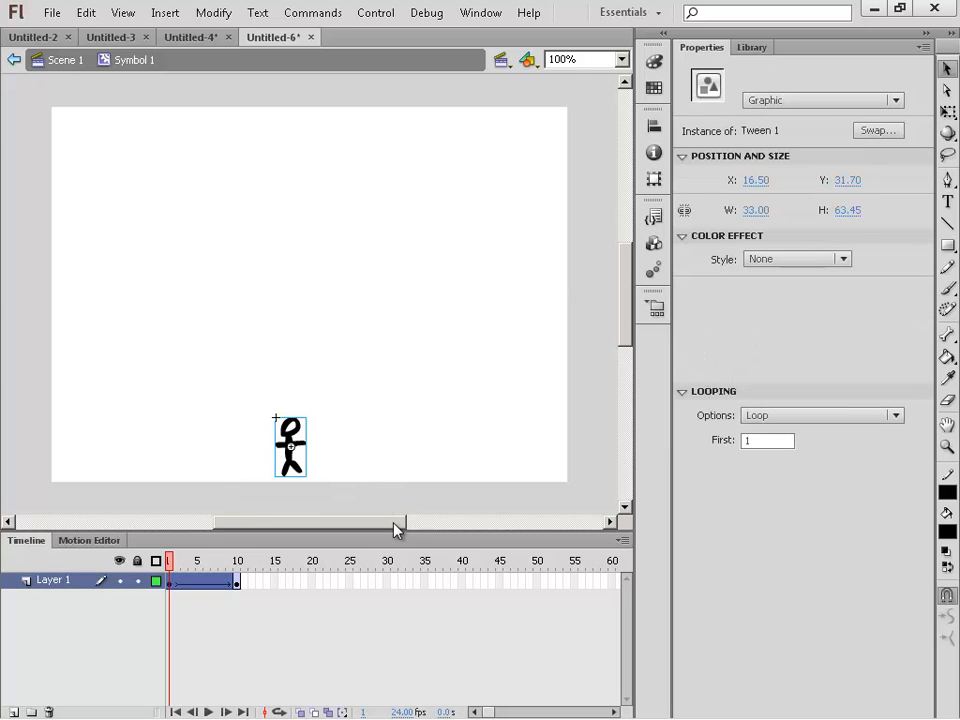
pyautogui.click(44, 60)
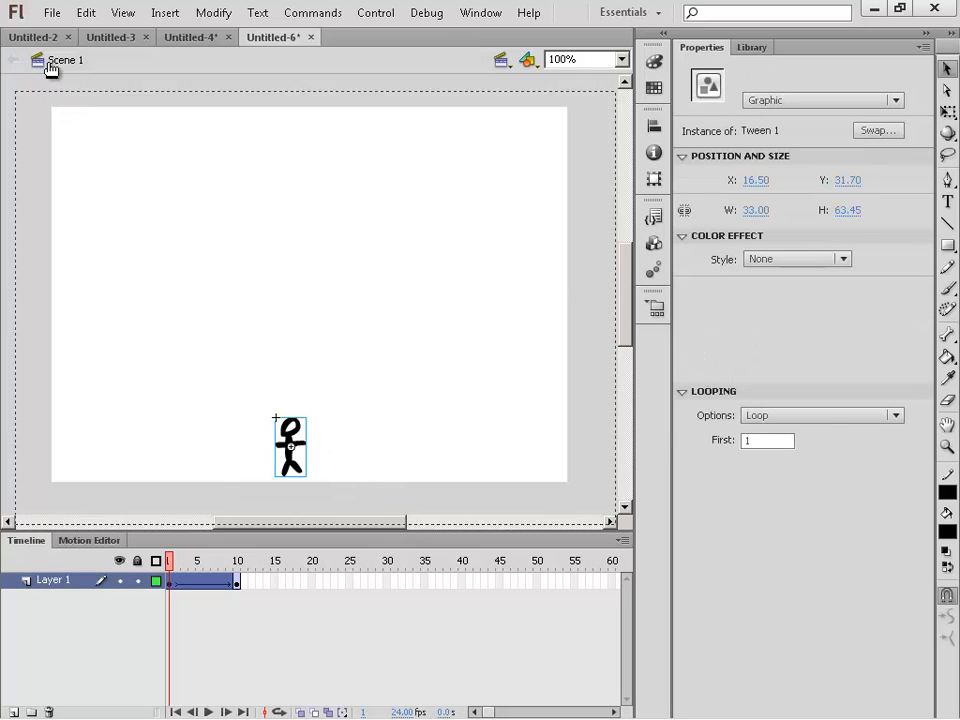
# Insert a blank keyframe at frame 51 of the dude layer, right after the tween's end keyframe
pyautogui.rightClick(542, 584)
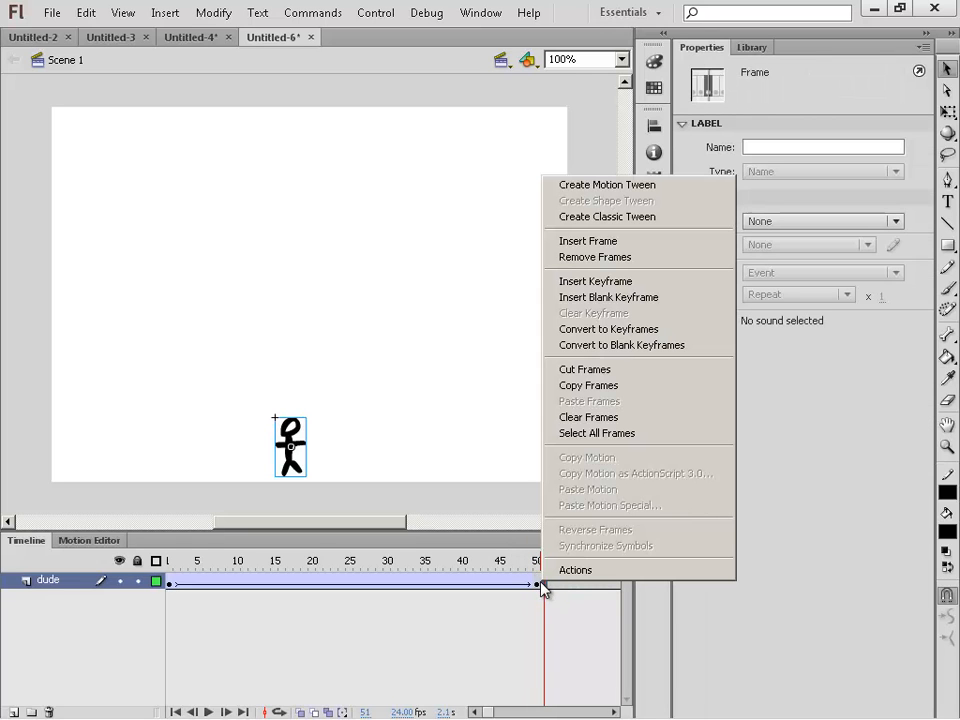
pyautogui.click(538, 582)
pyautogui.rightClick(544, 583)
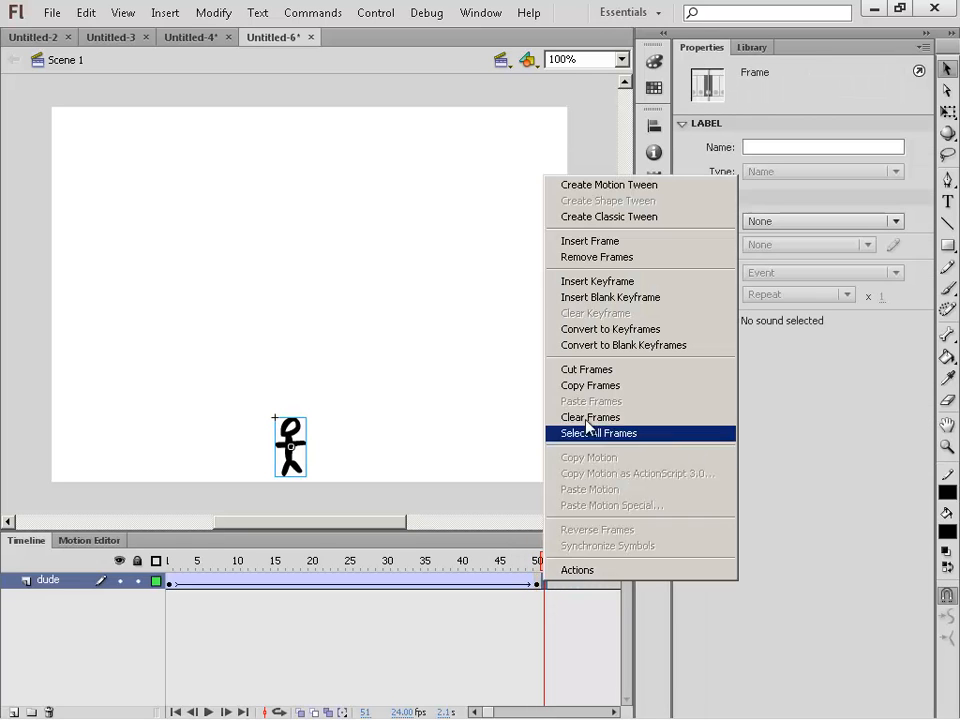
pyautogui.click(600, 297)
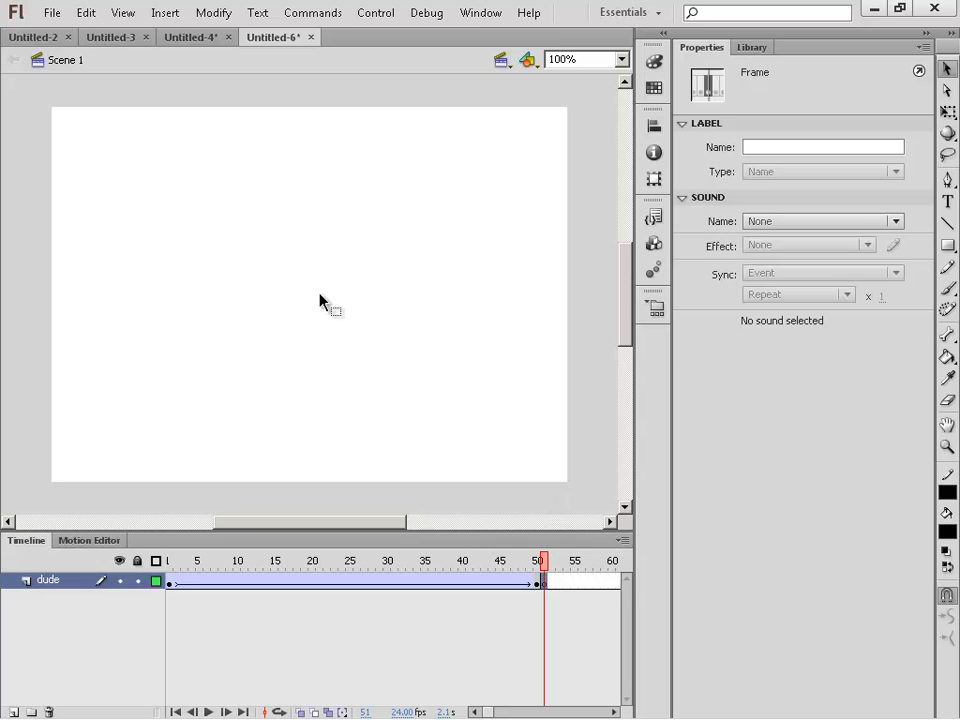
# Try to paste the clipboard figure into frame 51 as a Flash Drawing with Paste Special
pyautogui.click(86, 13)
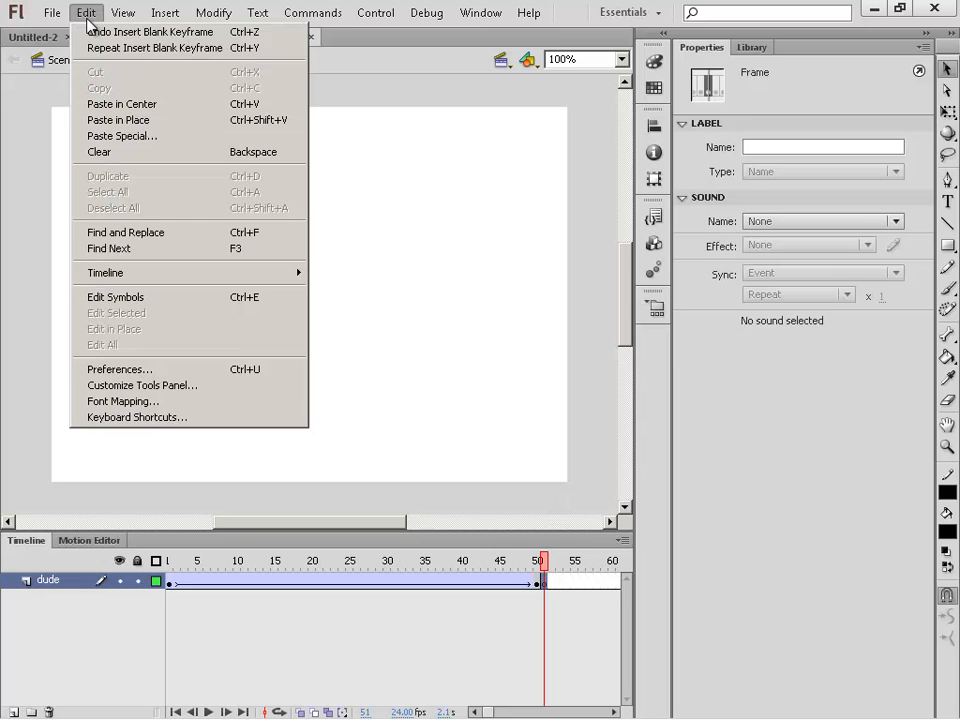
pyautogui.click(137, 141)
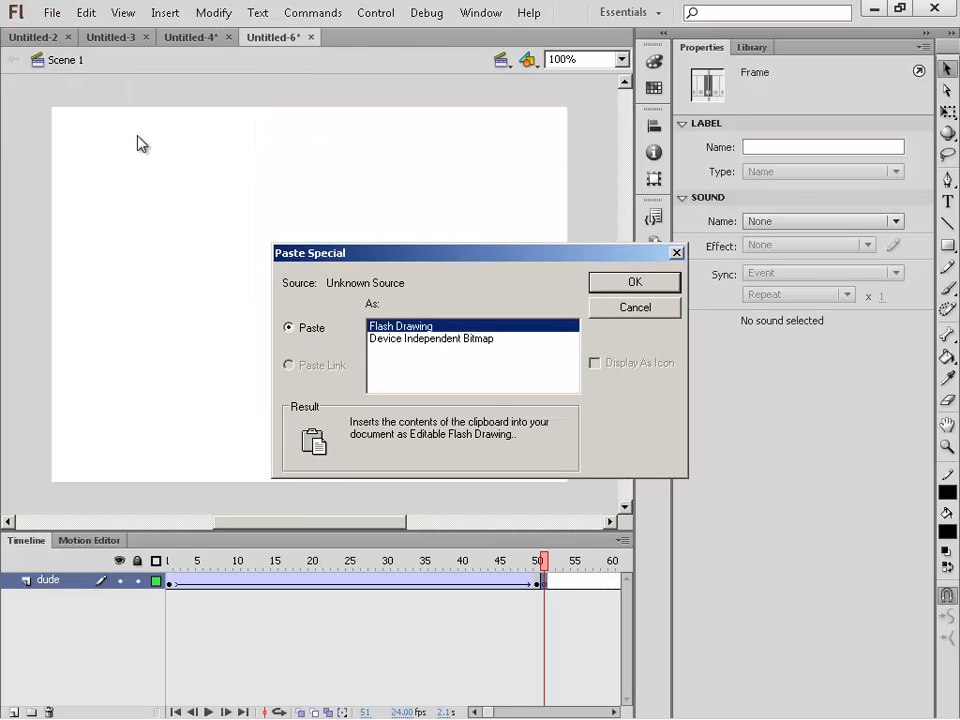
pyautogui.click(669, 283)
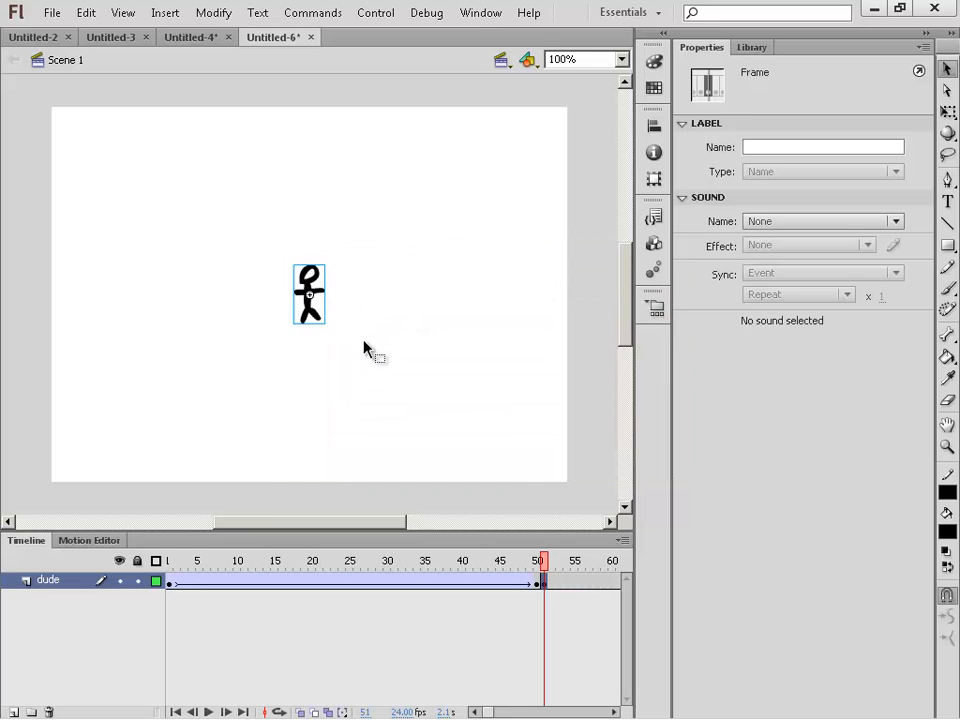
# Compare the figure's position with frame 50 and delete the pasted figure from frame 51
pyautogui.click(537, 585)
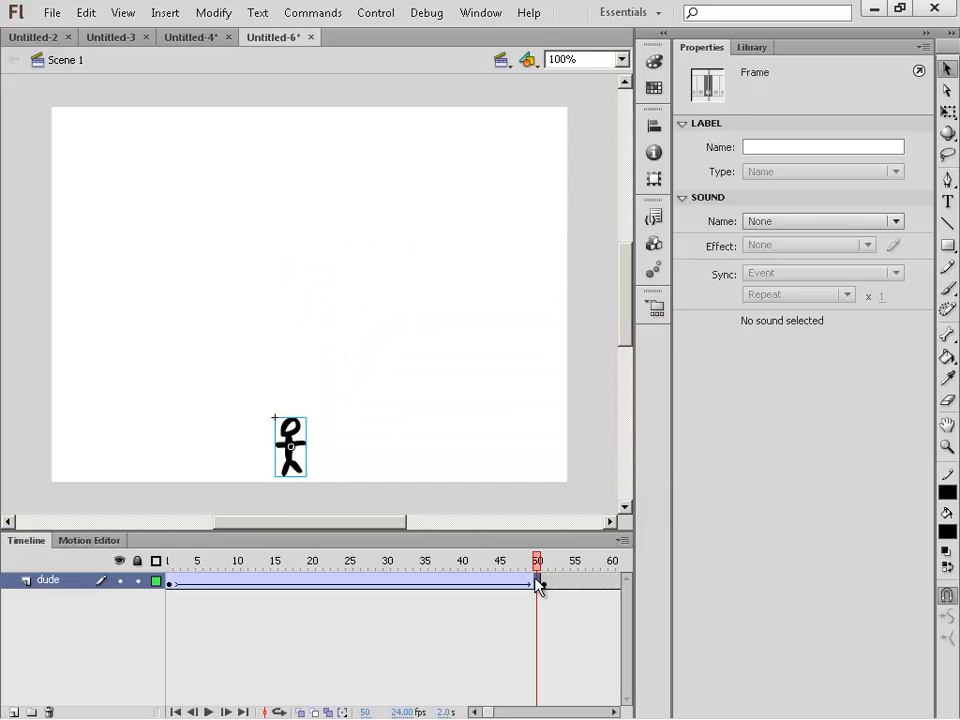
pyautogui.click(543, 586)
pyautogui.moveTo(543, 586); pyautogui.dragTo(399, 471)
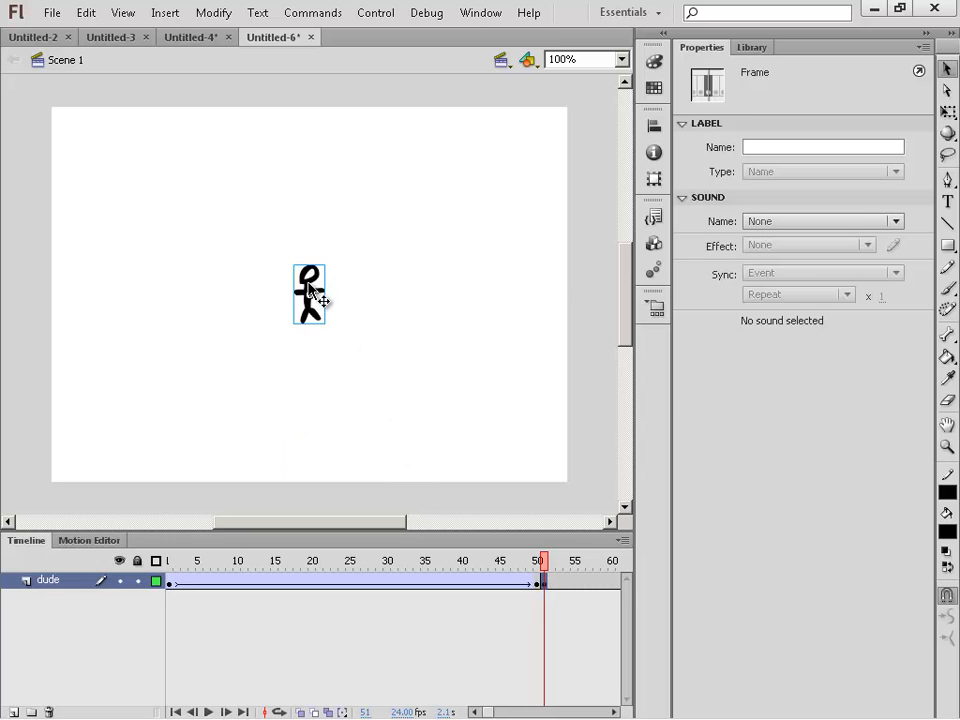
pyautogui.click(321, 317)
pyautogui.press('Delete')
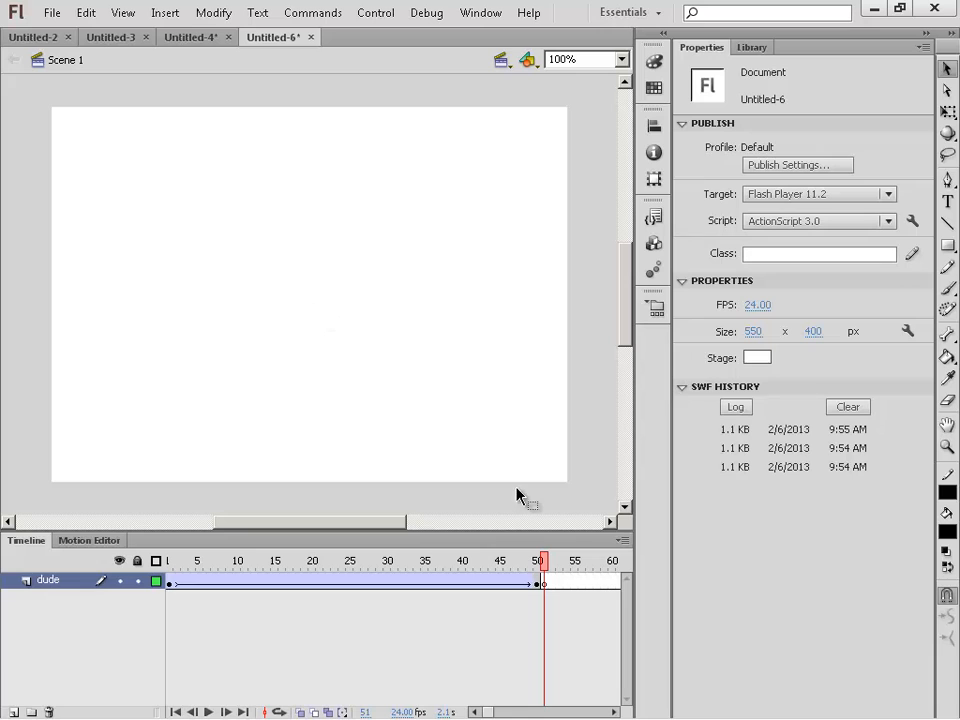
# Copy the movie clip instance from frame 50 and paste it in place on the blank keyframe at frame 51
pyautogui.click(537, 581)
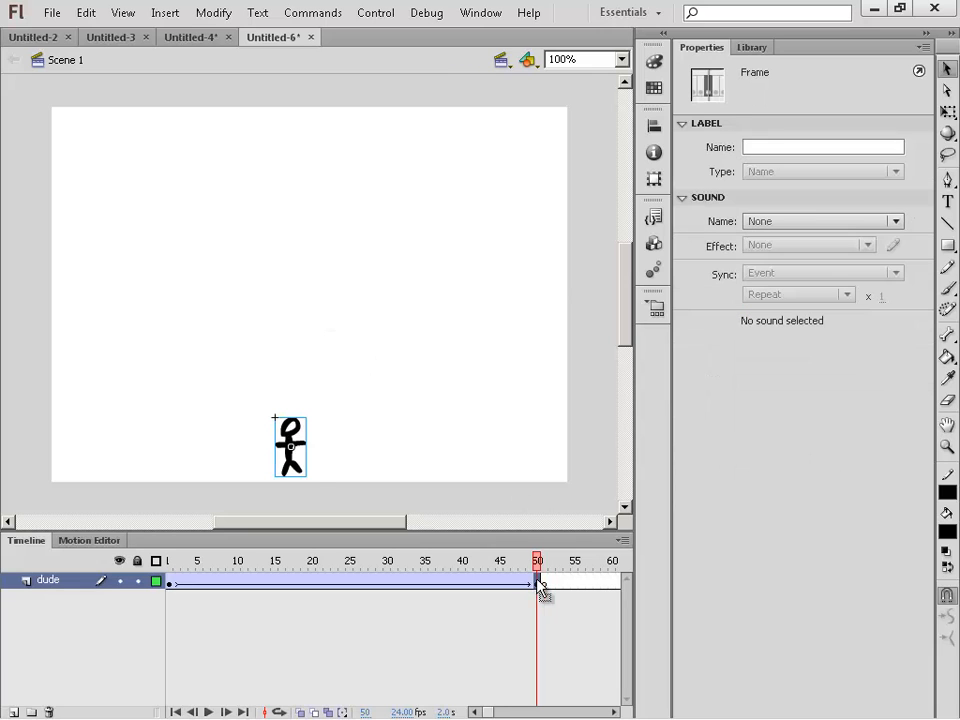
pyautogui.rightClick(294, 467)
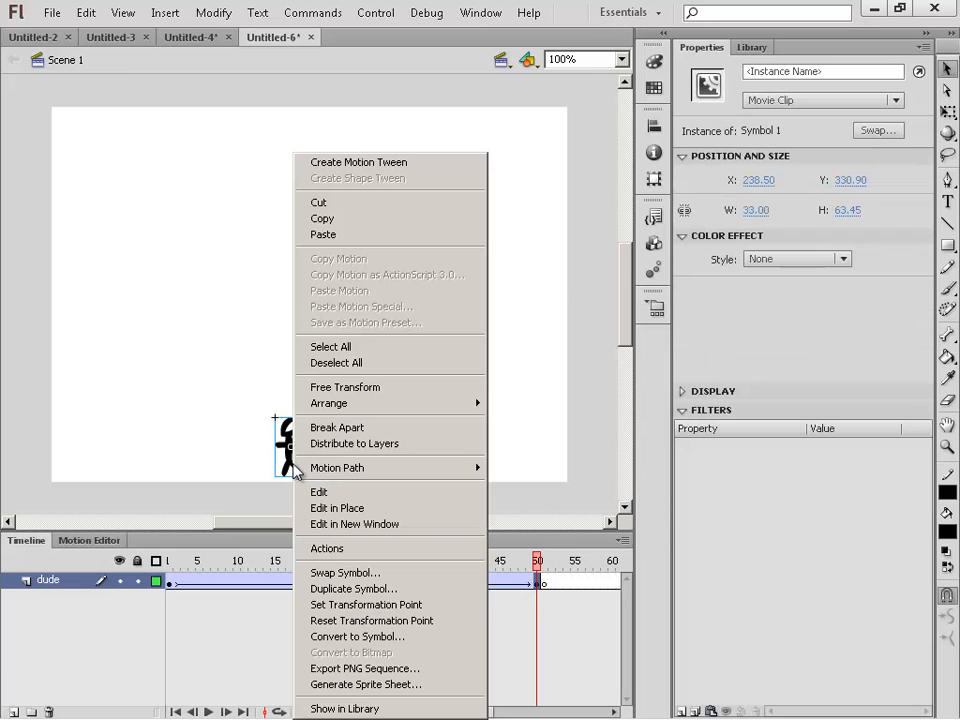
pyautogui.click(323, 219)
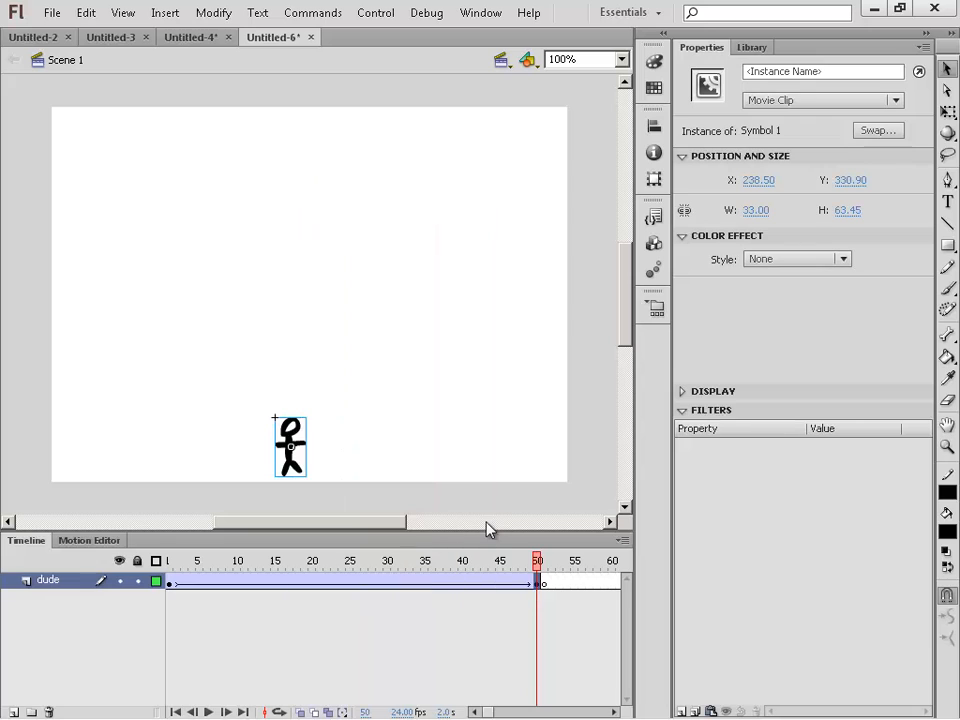
pyautogui.click(545, 583)
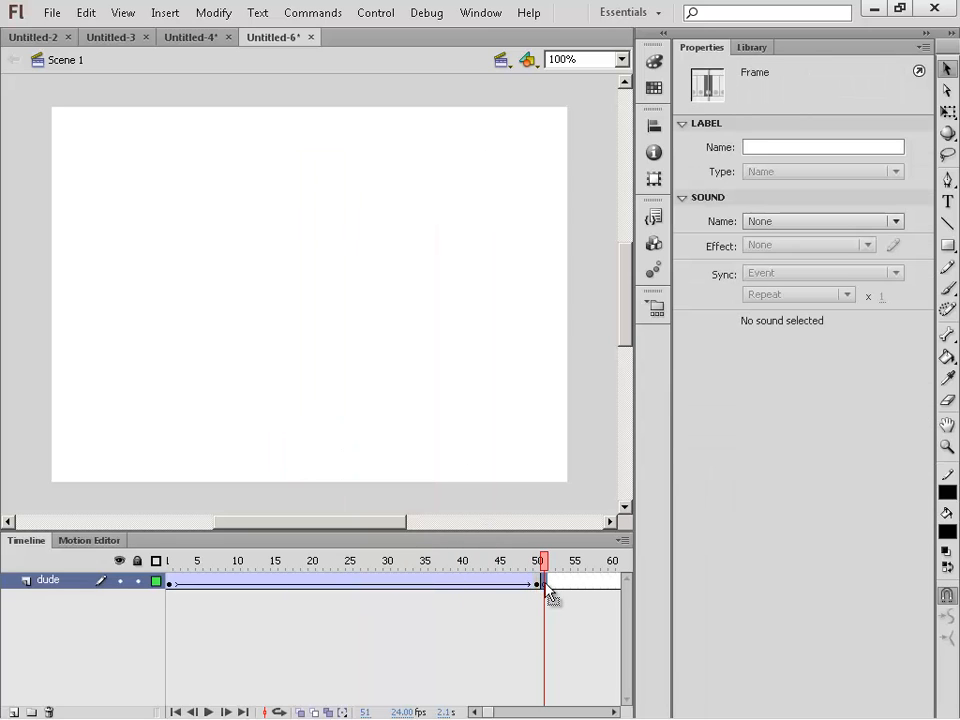
pyautogui.click(85, 12)
pyautogui.click(108, 122)
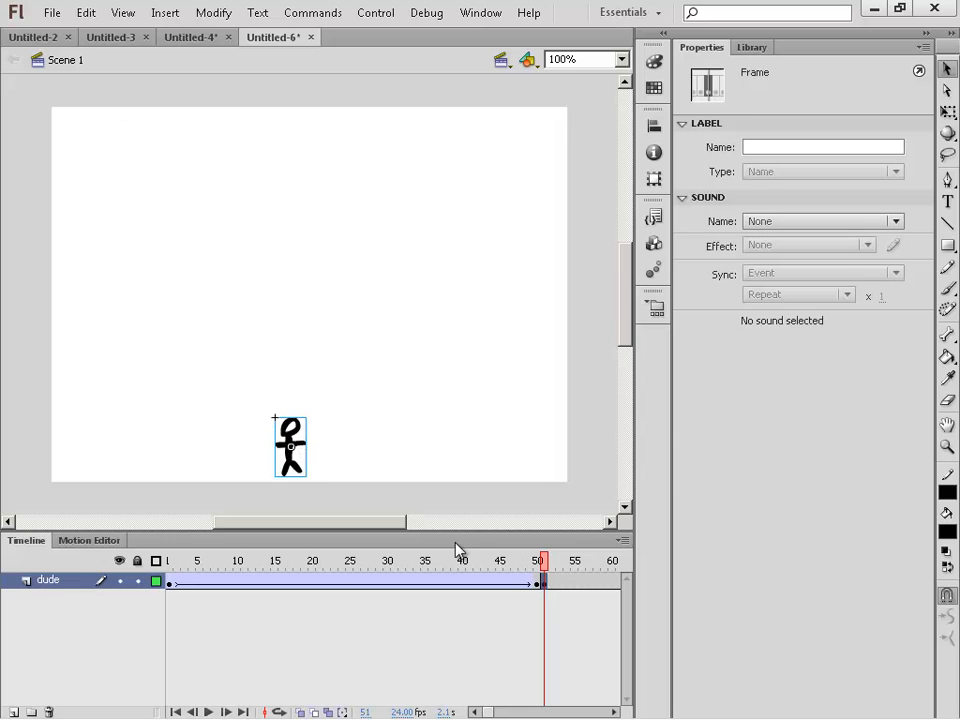
# Break apart the pasted figure on frame 51 twice, reducing it to a plain shape
pyautogui.rightClick(296, 466)
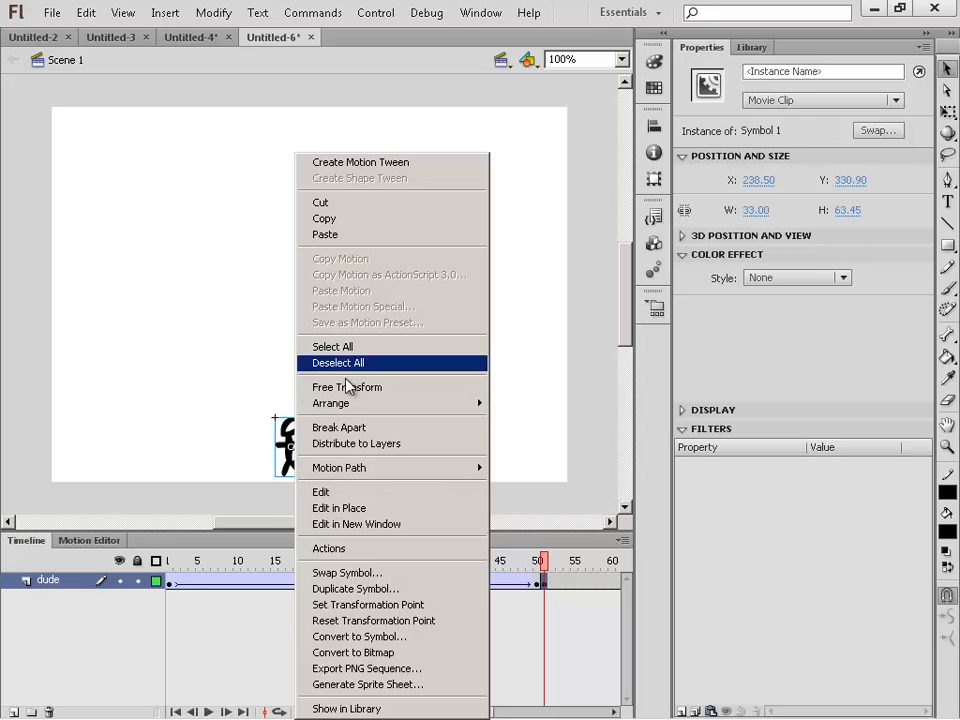
pyautogui.click(361, 429)
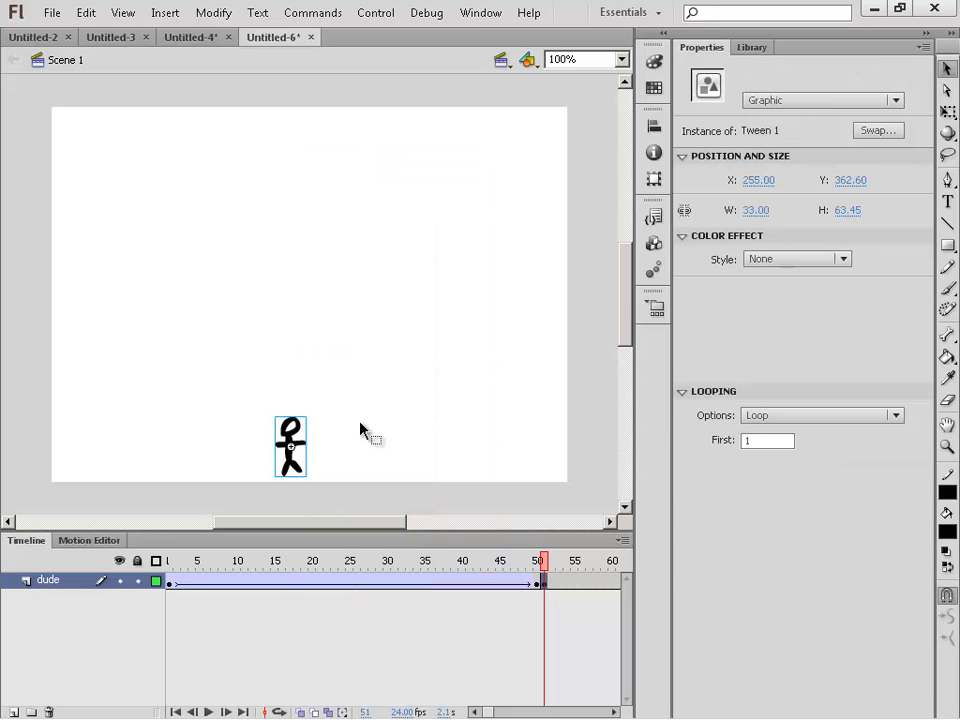
pyautogui.rightClick(291, 436)
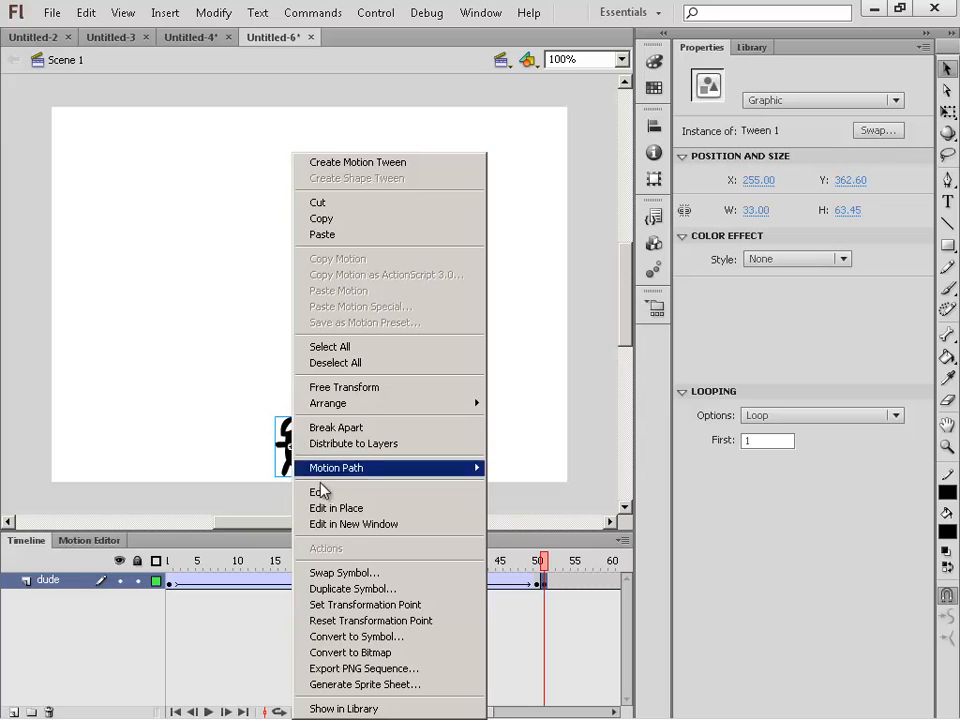
pyautogui.click(353, 428)
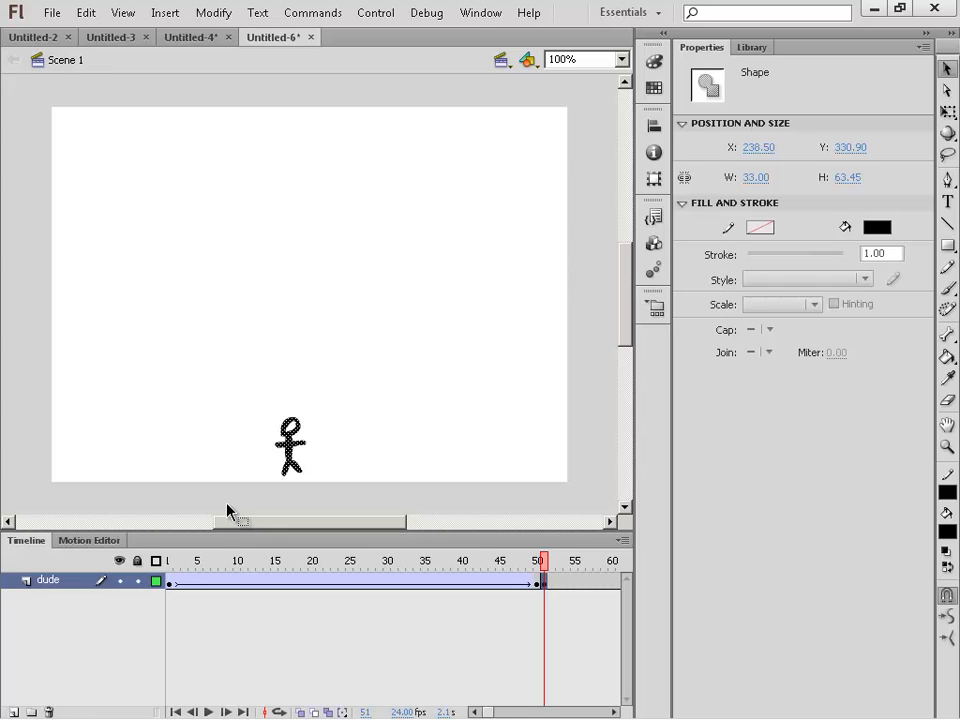
# Review the frames leading up to frame 51 and test the movie to check how the figure stops
pyautogui.moveTo(171, 581); pyautogui.dragTo(542, 583)
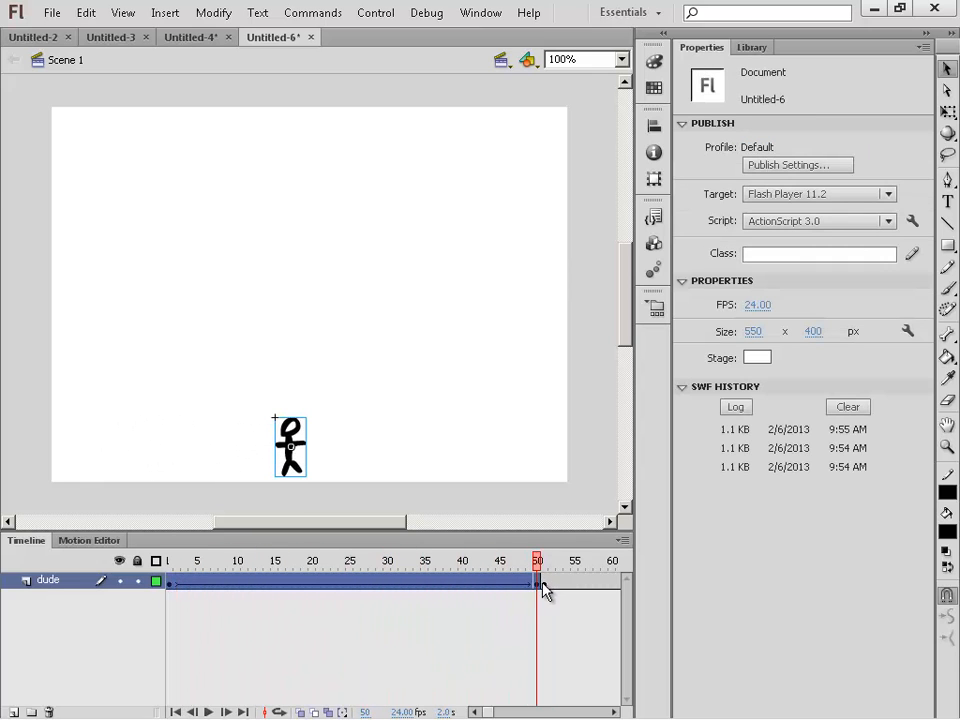
pyautogui.click(546, 586)
pyautogui.click(547, 585)
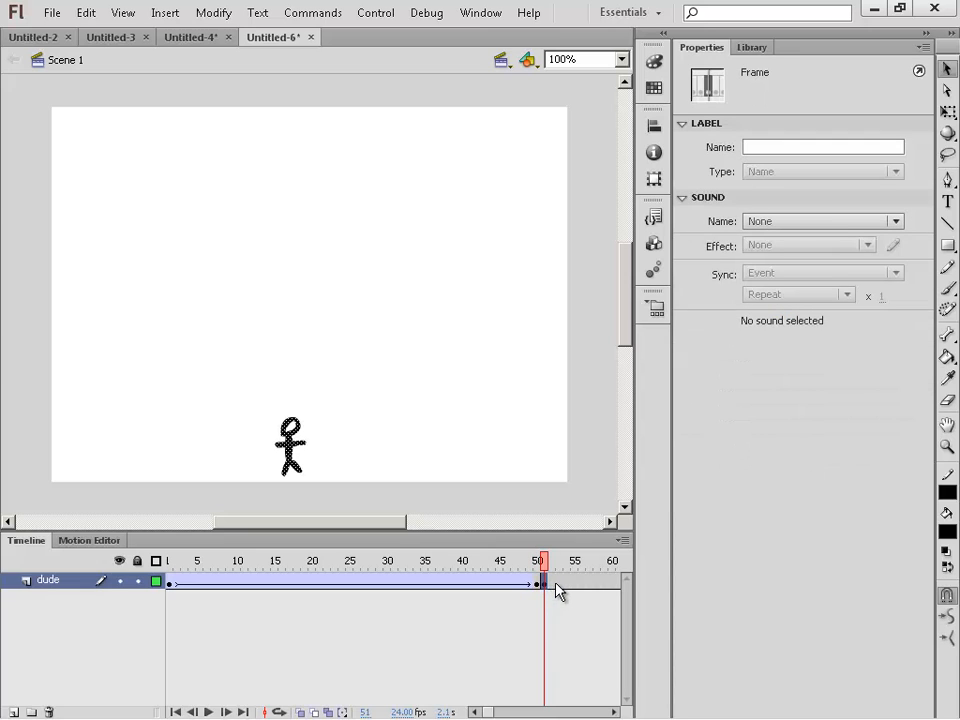
pyautogui.hotkey('ctrl', 'Return')
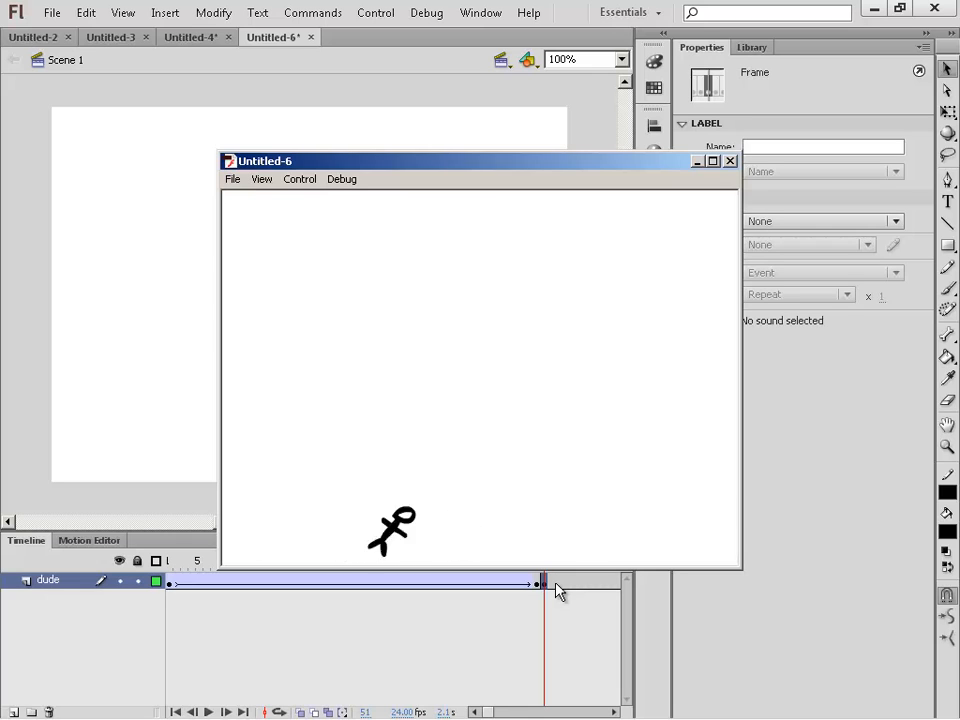
# Set the document's frame rate to 12 fps and test the movie at that speed
pyautogui.click(730, 162)
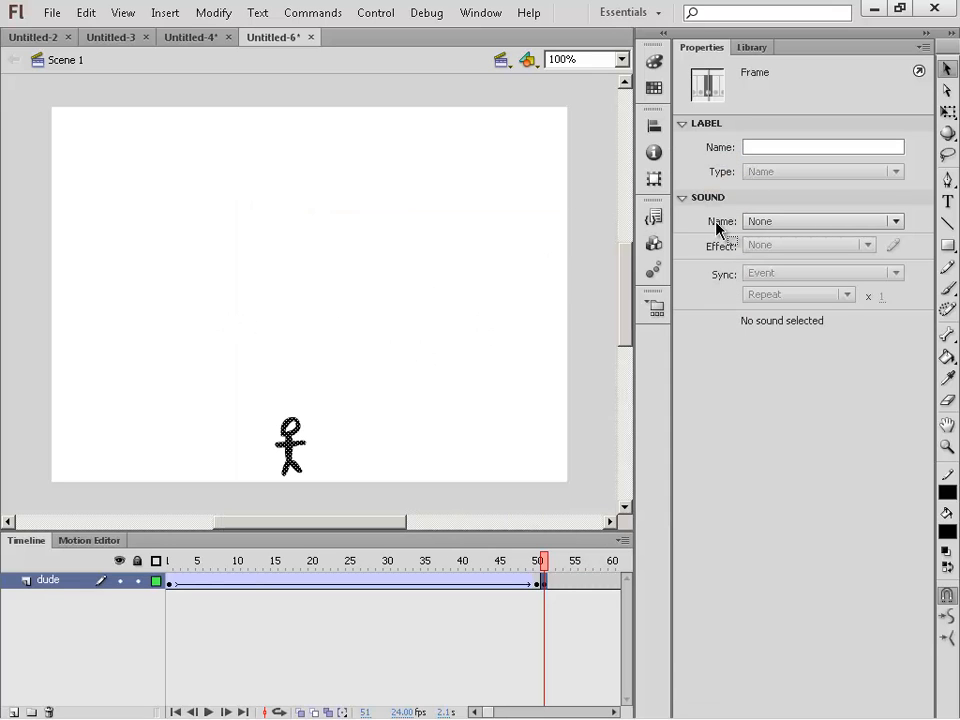
pyautogui.click(333, 304)
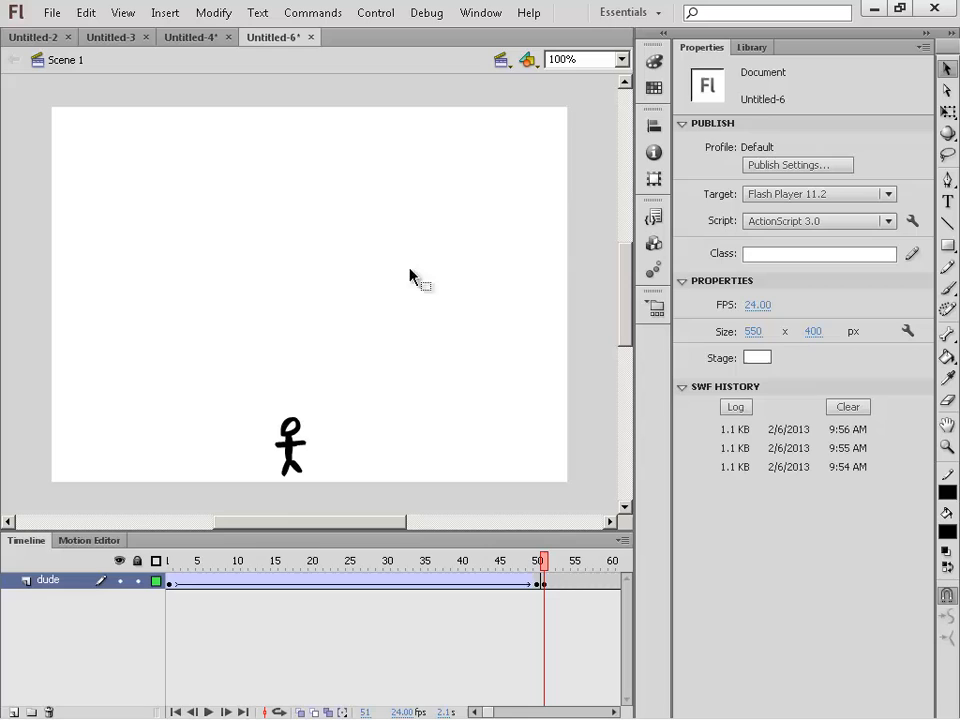
pyautogui.click(755, 305)
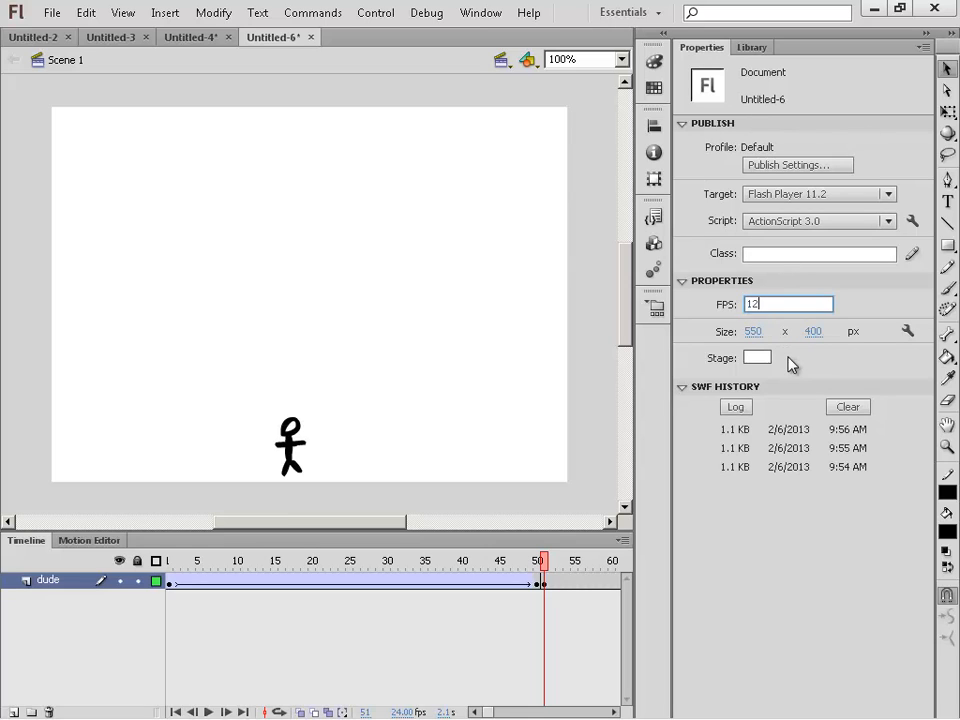
pyautogui.press('Return')
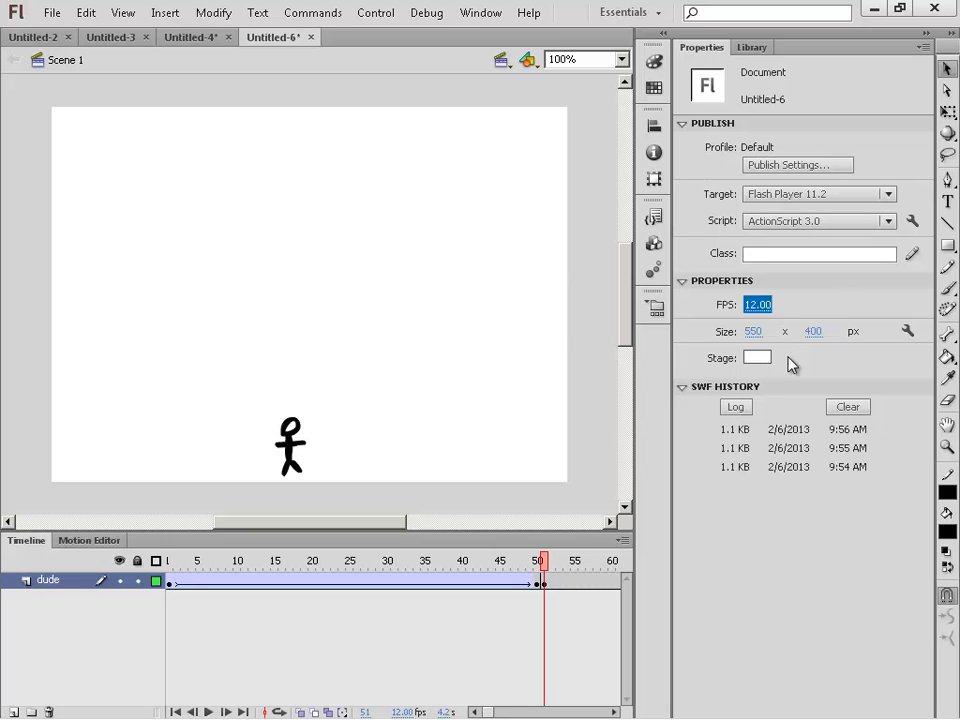
pyautogui.hotkey('ctrl', 'Return')
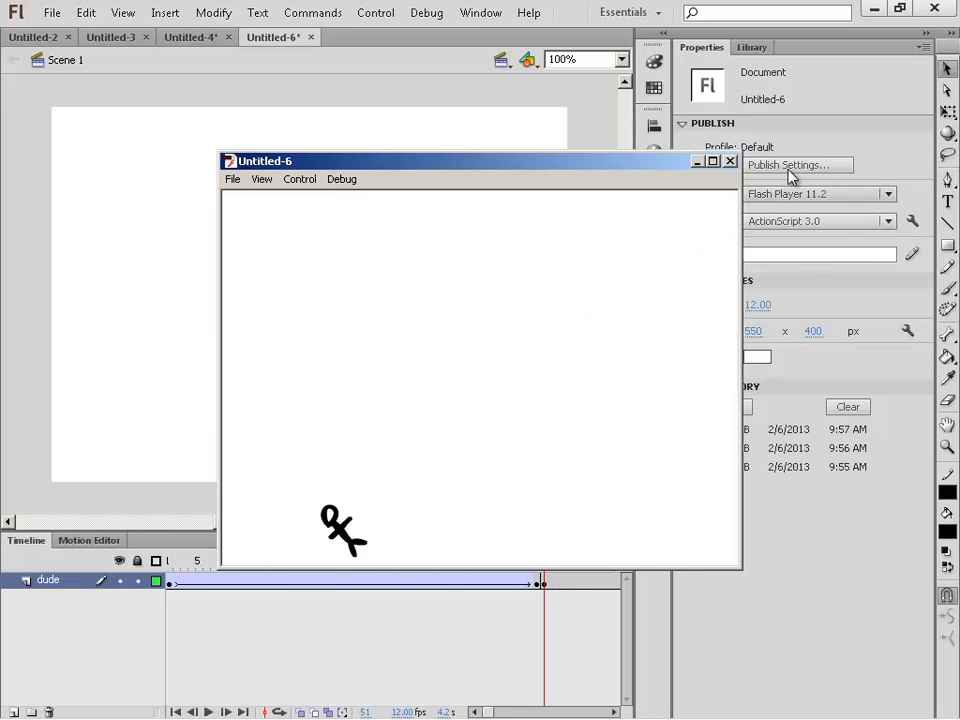
pyautogui.click(731, 161)
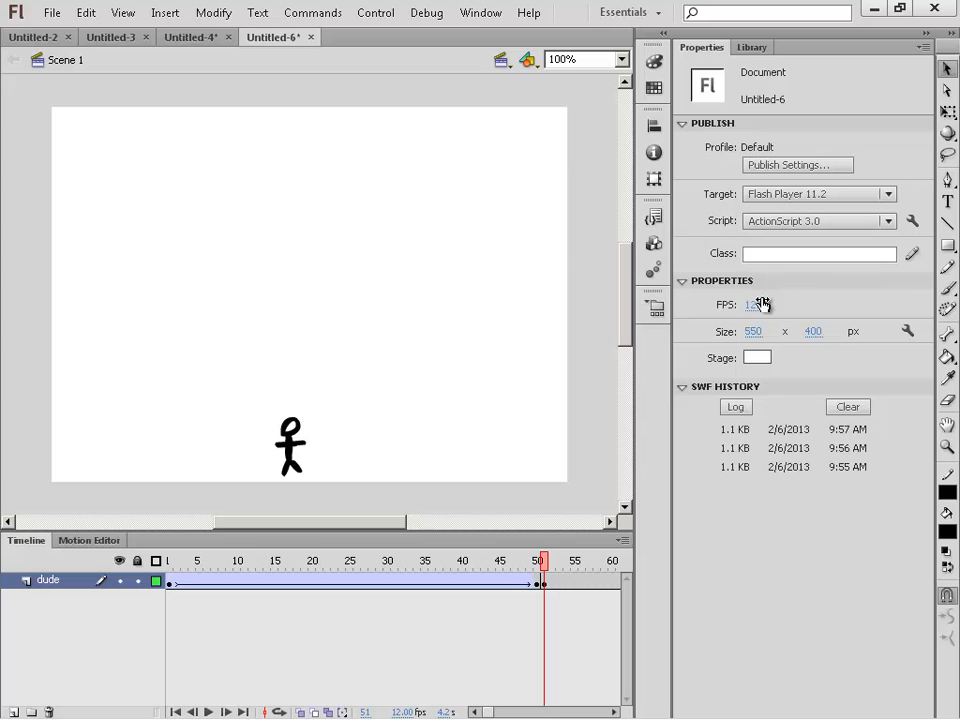
# Set the document's frame rate to 24 fps
pyautogui.click(760, 304)
pyautogui.write('2')
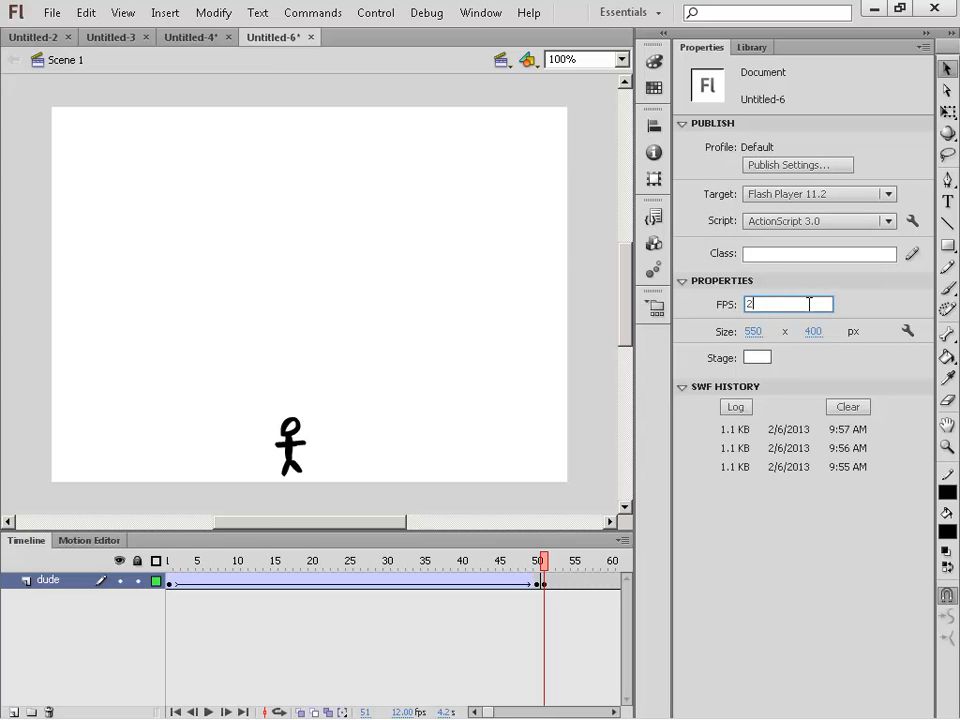
pyautogui.write('4')
pyautogui.press('Return')
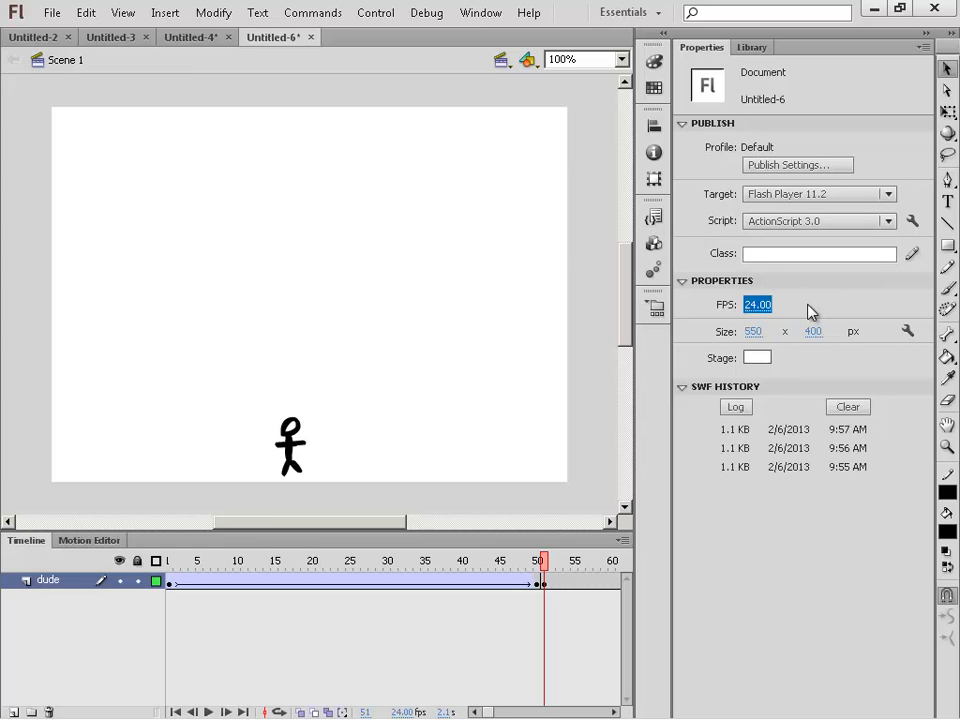
pyautogui.click(513, 418)
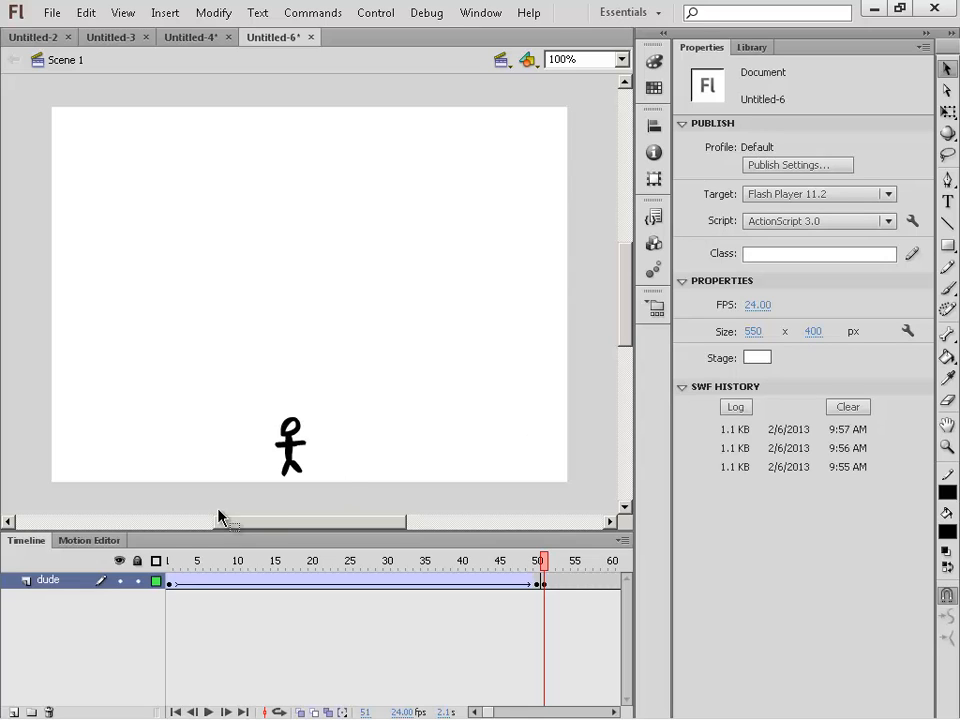
# Add a new layer above the dude layer and name it goomba
pyautogui.click(15, 712)
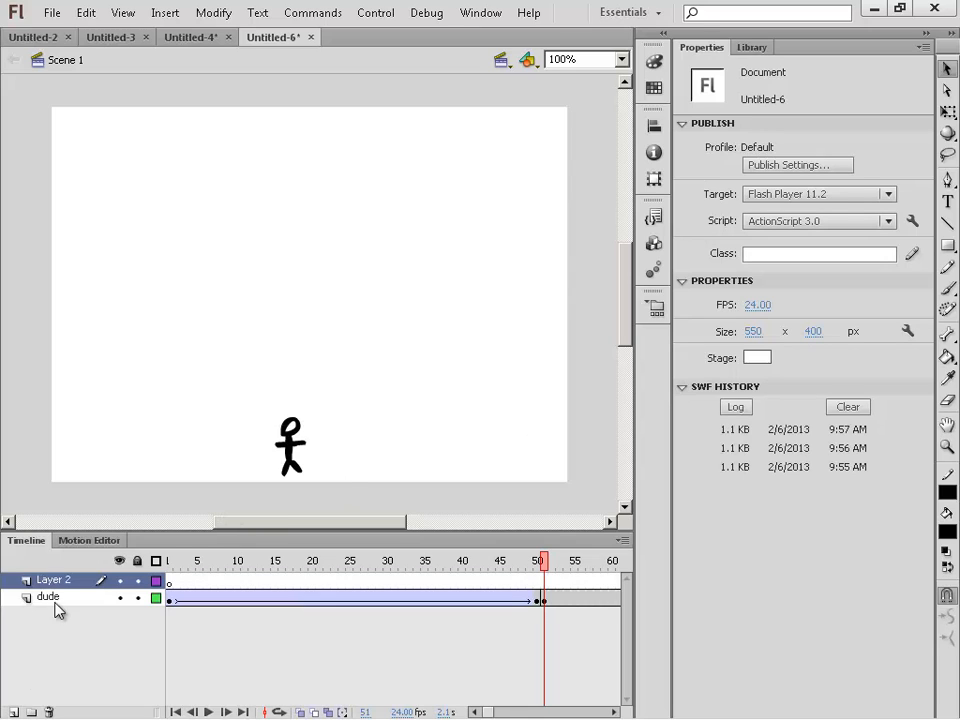
pyautogui.doubleClick(66, 581)
pyautogui.write('goomba')
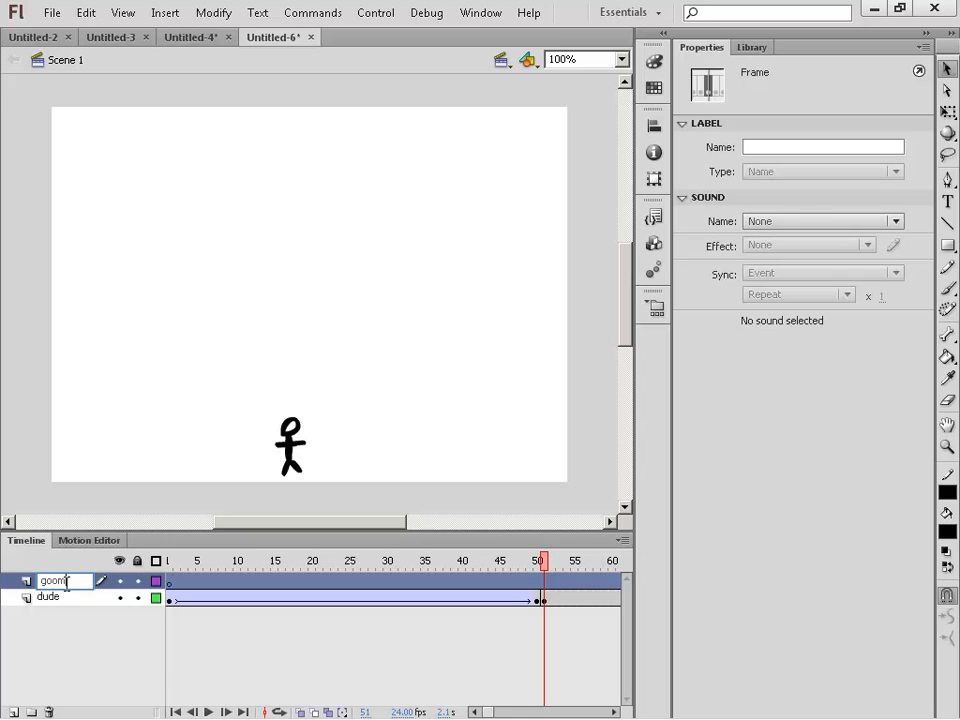
pyautogui.press('Return')
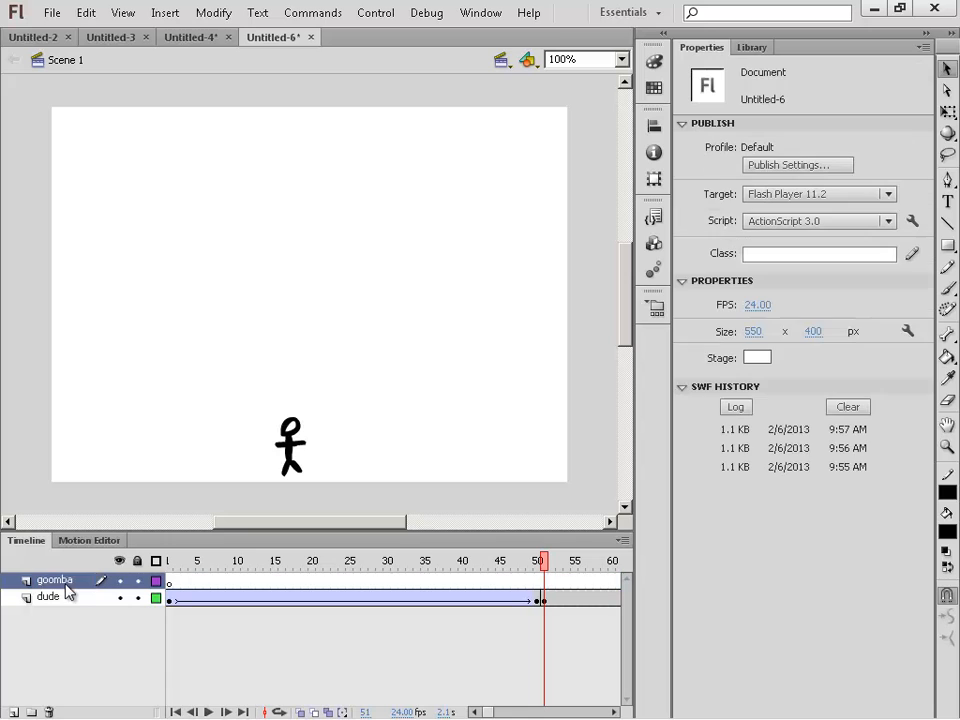
# On frame 1 of the goomba layer, brush a rounded orange body outline near the stage's lower right and fill it with the same orange
pyautogui.click(946, 290)
pyautogui.click(947, 533)
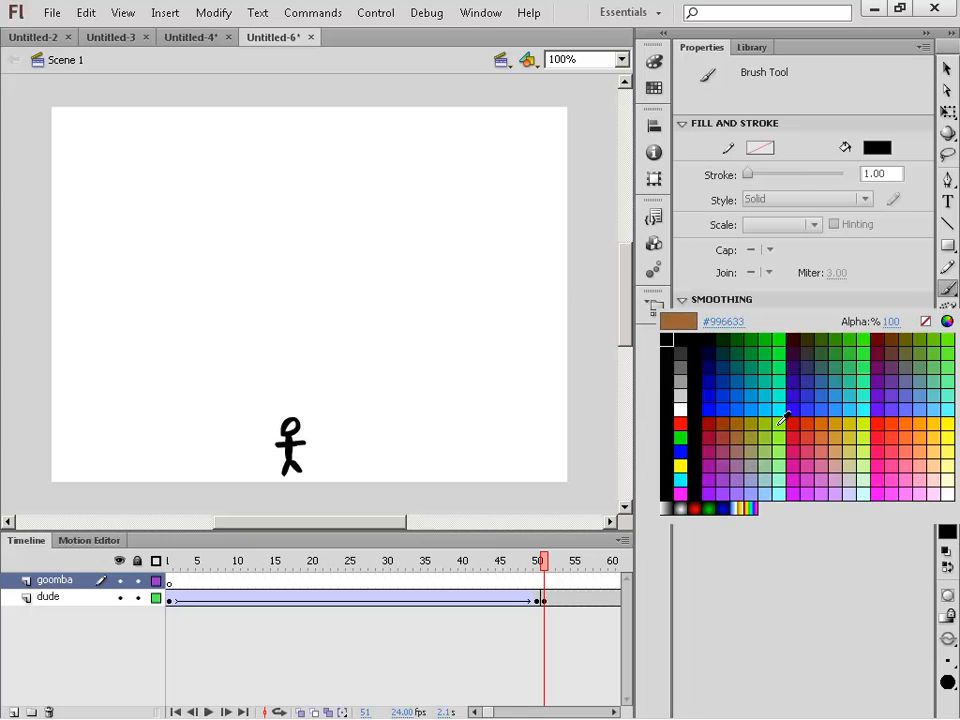
pyautogui.click(826, 431)
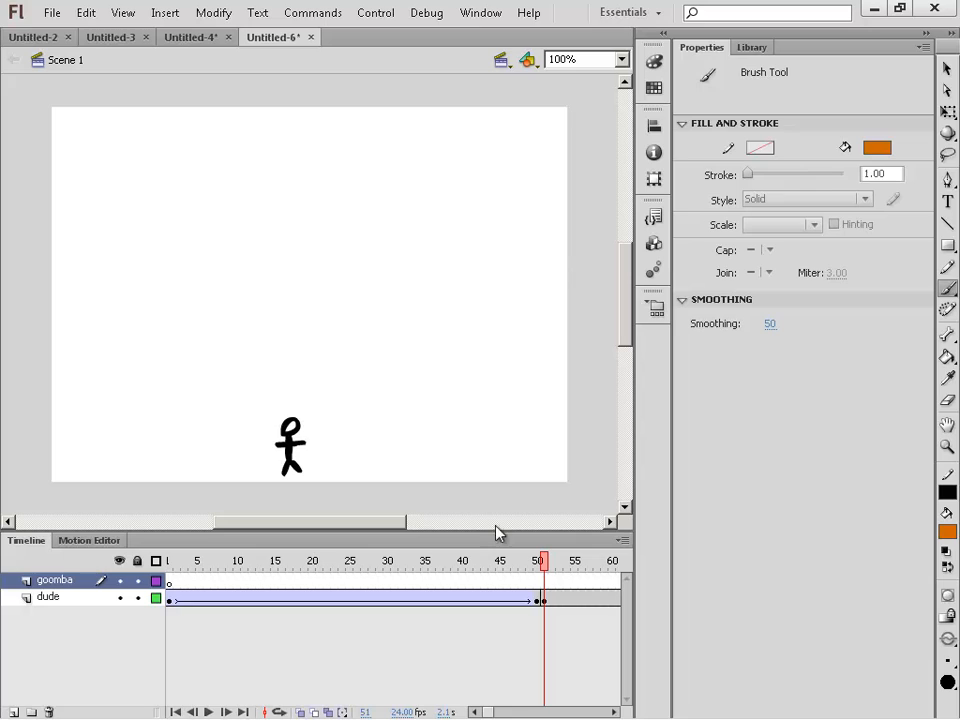
pyautogui.click(169, 581)
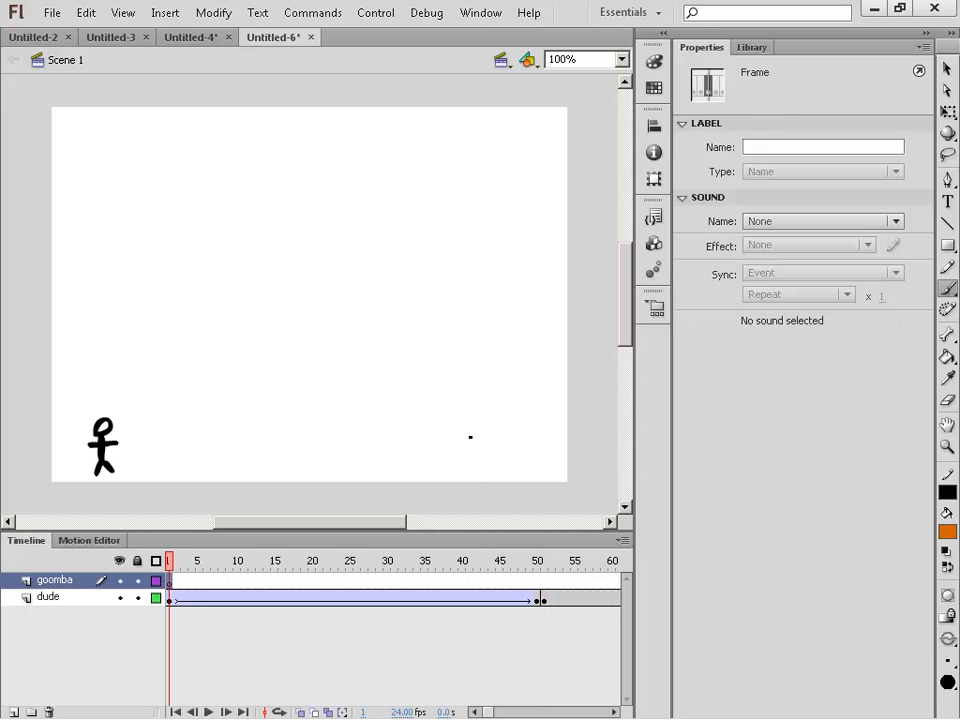
pyautogui.moveTo(470, 437)
pyautogui.mouseDown()
pyautogui.moveTo(462, 469)
pyautogui.moveTo(500, 469)
pyautogui.moveTo(507, 461)
pyautogui.moveTo(471, 439)
pyautogui.mouseUp()
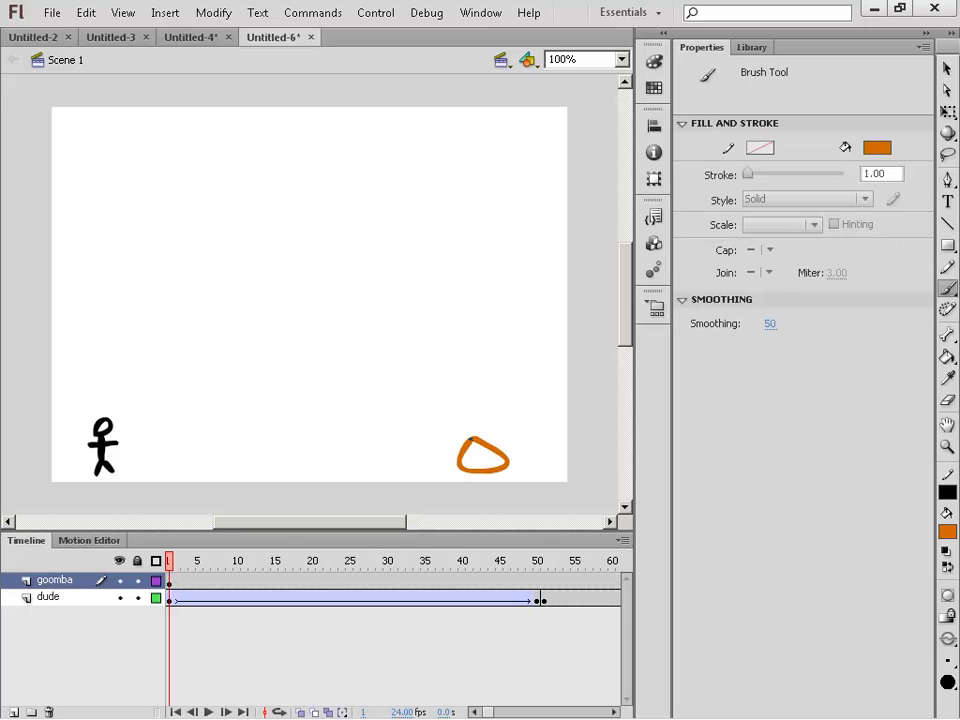
pyautogui.click(947, 356)
pyautogui.click(482, 452)
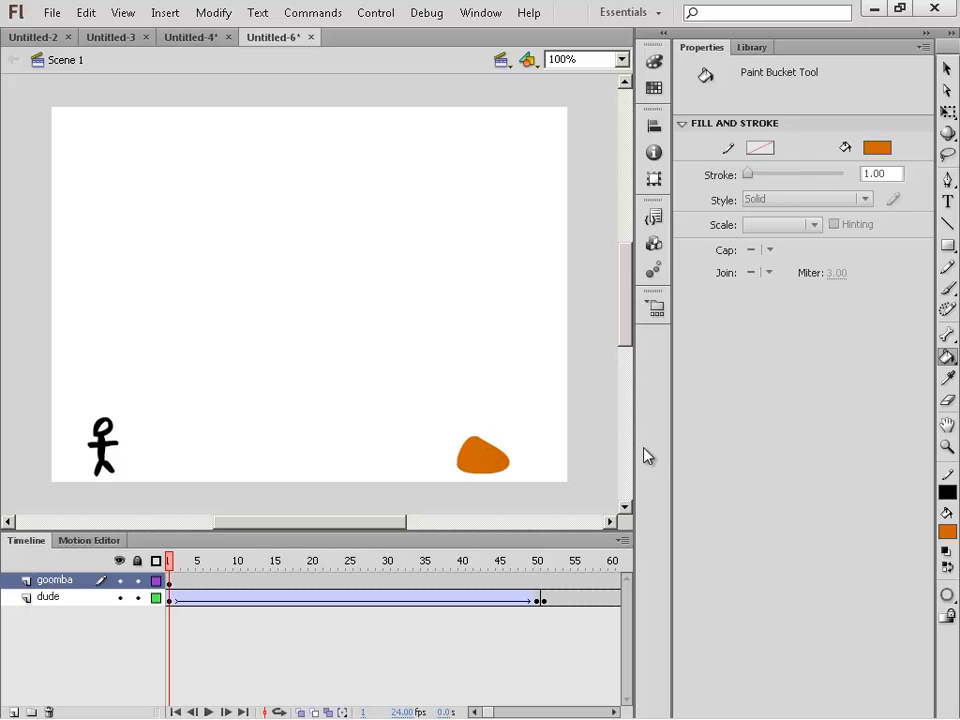
# Paint two black eyes and a frowning mouth on the orange body with the Brush tool
pyautogui.click(947, 288)
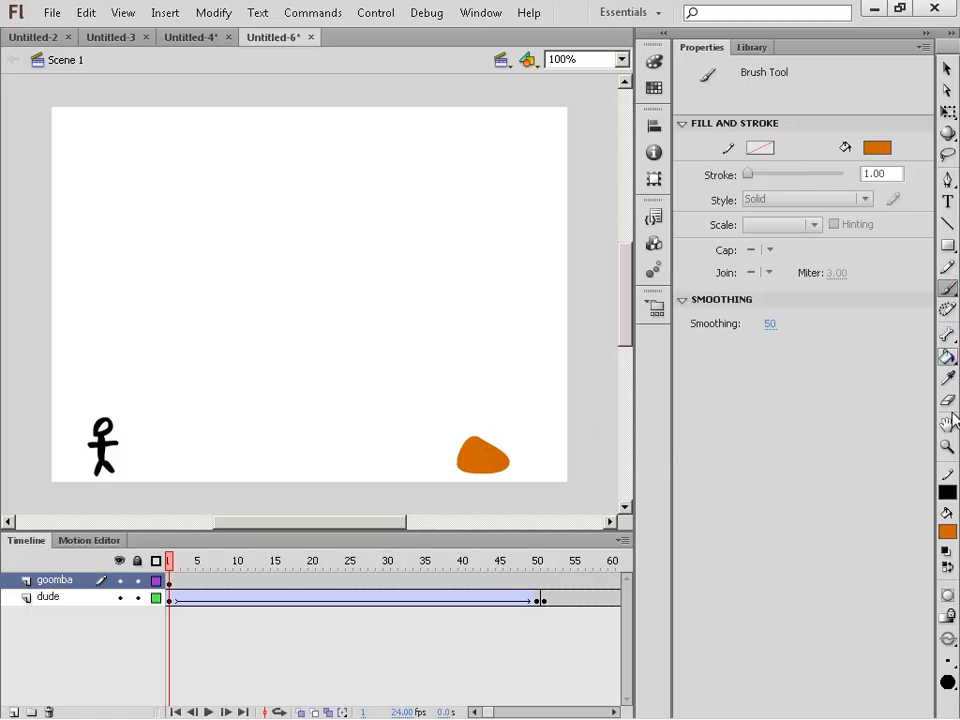
pyautogui.click(949, 537)
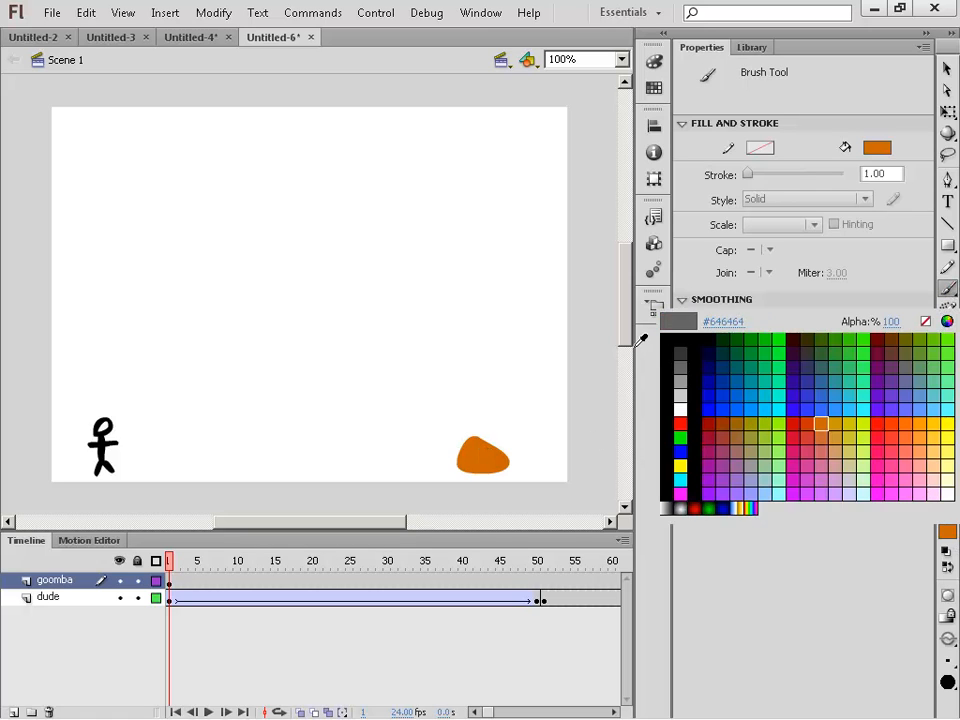
pyautogui.click(675, 337)
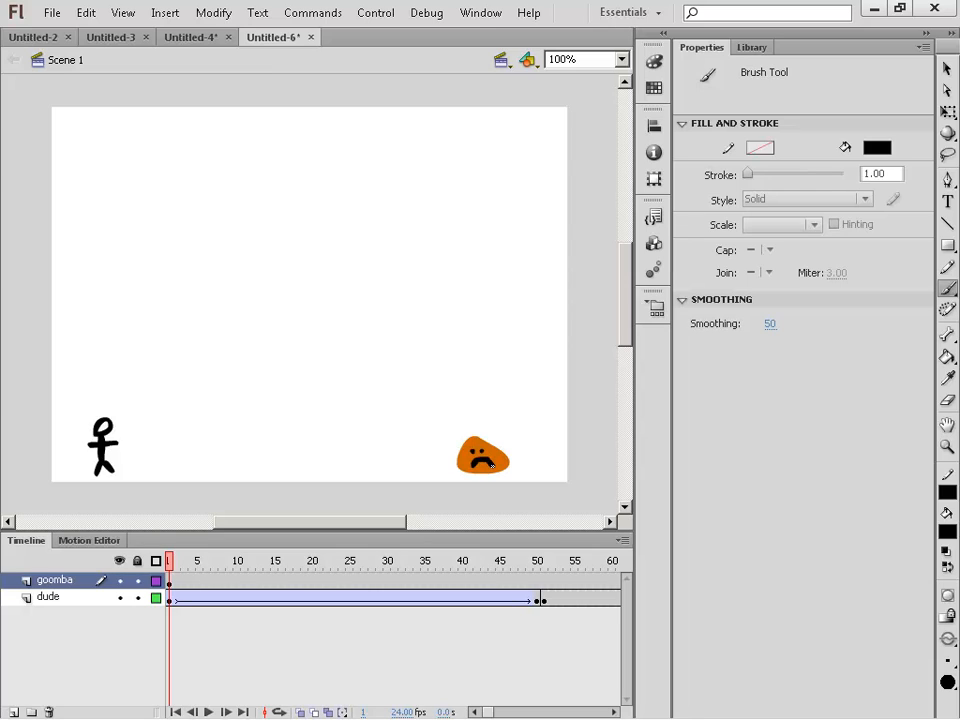
# Select the whole goomba drawing, body and face, and convert it to a movie clip symbol with the default name
pyautogui.moveTo(628, 326); pyautogui.dragTo(627, 325)
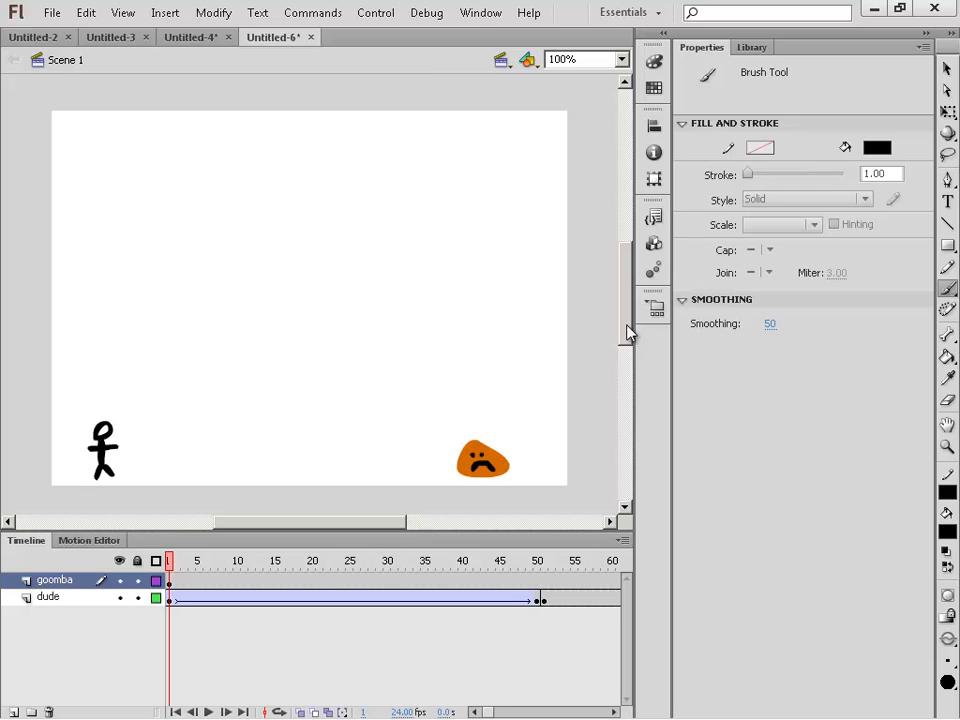
pyautogui.click(947, 69)
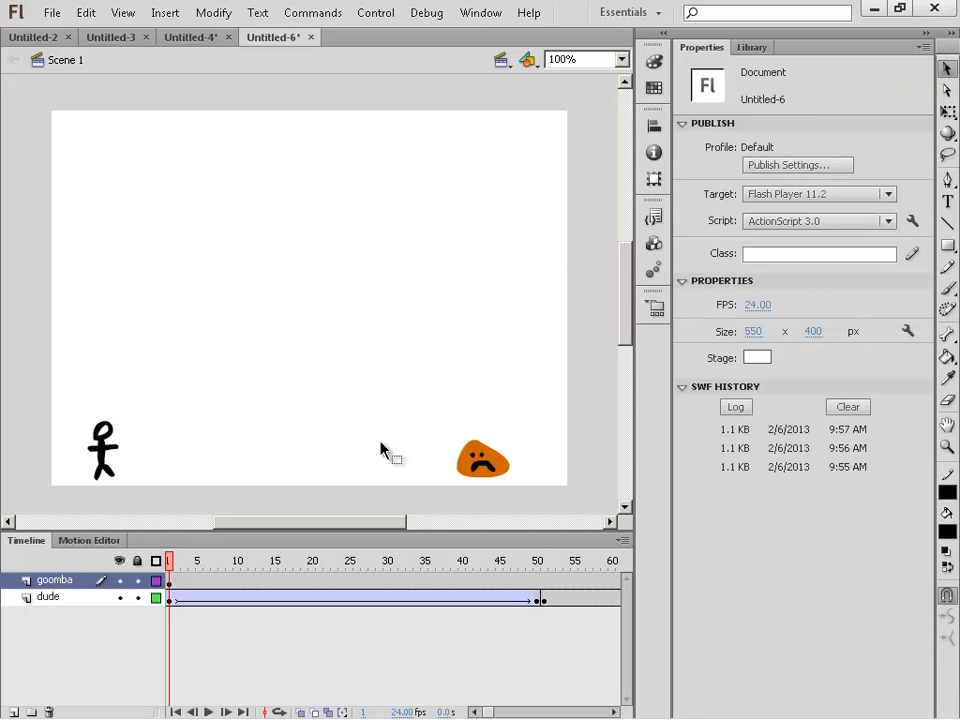
pyautogui.moveTo(350, 524); pyautogui.dragTo(336, 523)
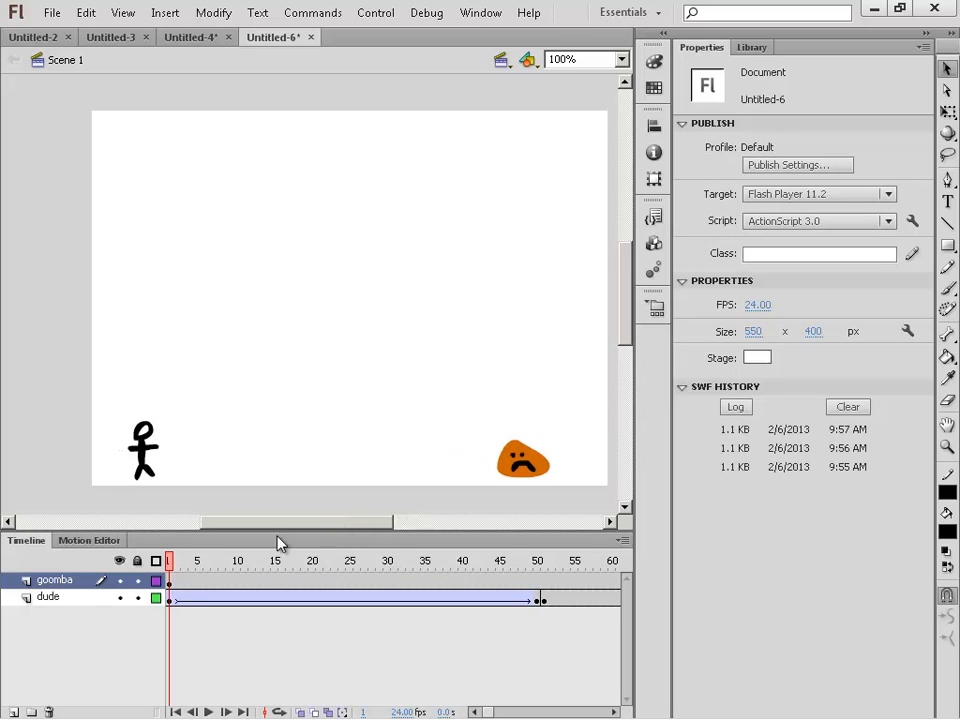
pyautogui.click(170, 584)
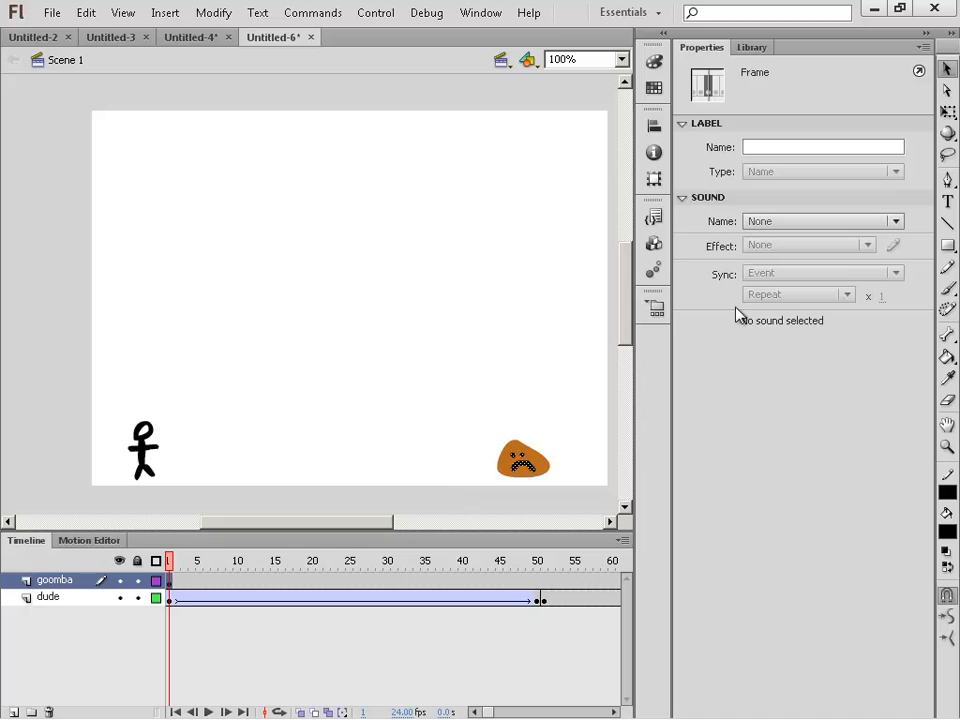
pyautogui.click(520, 328)
pyautogui.moveTo(481, 400); pyautogui.dragTo(521, 435)
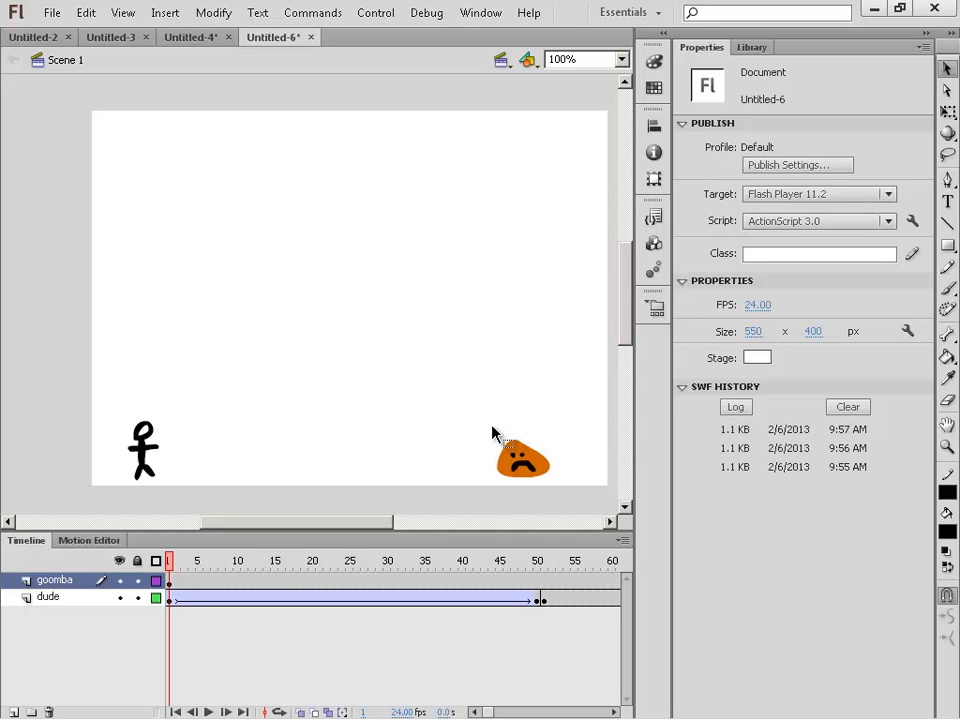
pyautogui.moveTo(497, 437); pyautogui.dragTo(589, 489)
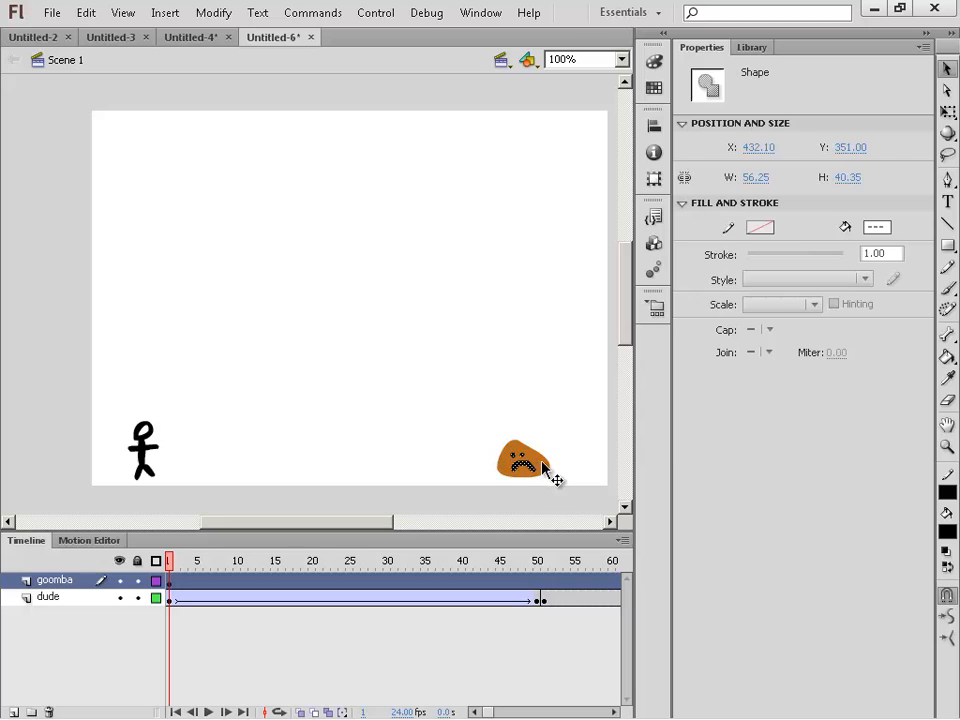
pyautogui.rightClick(542, 462)
pyautogui.click(586, 437)
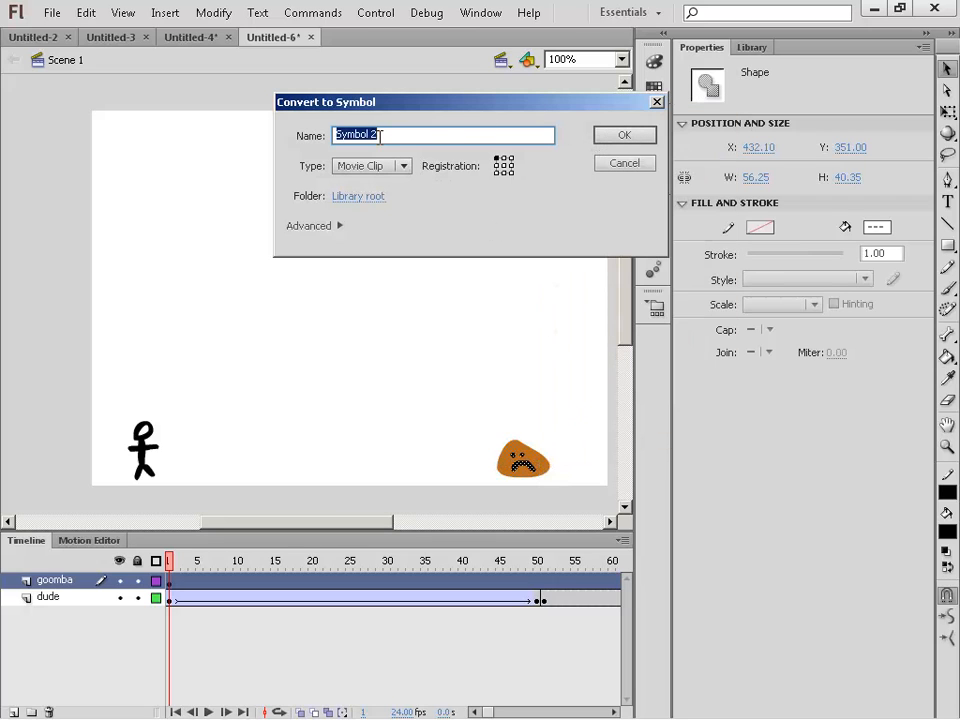
pyautogui.click(606, 143)
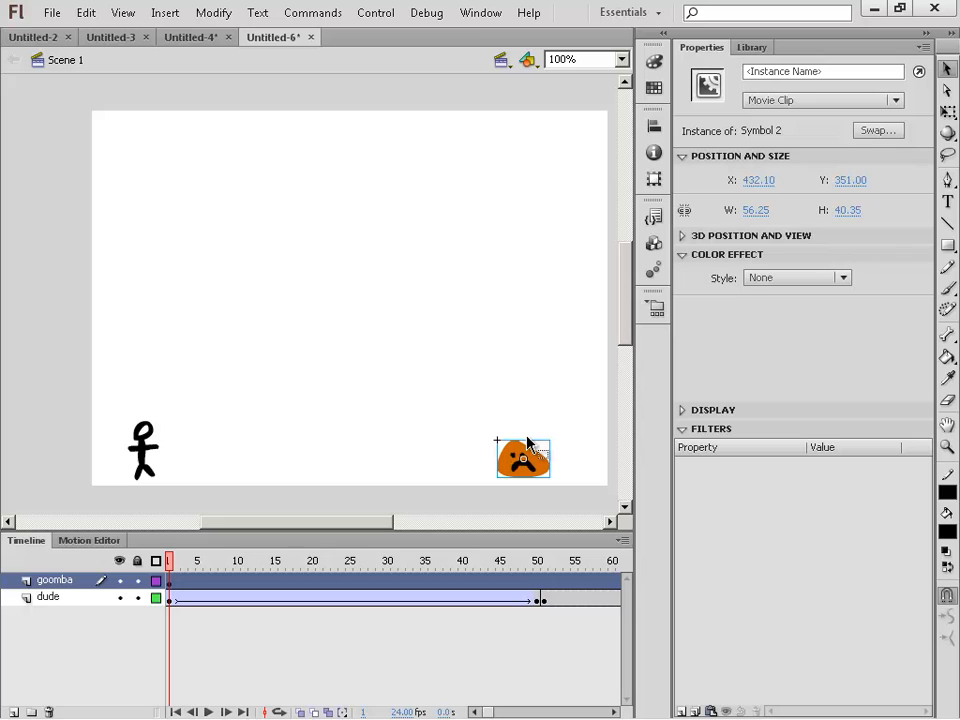
pyautogui.click(491, 431)
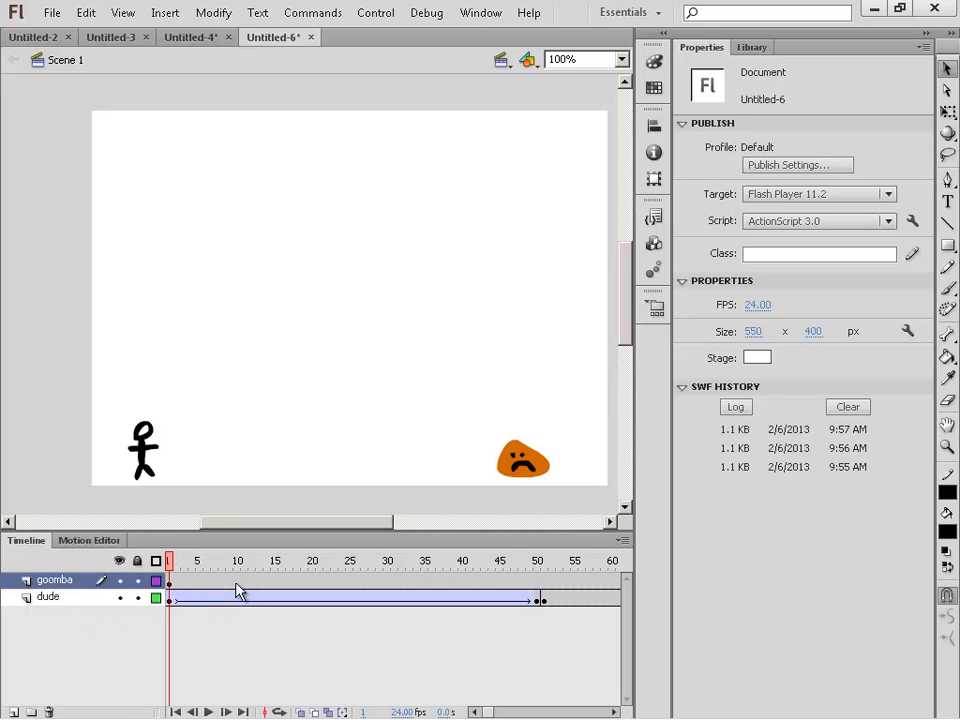
# Toggle the goomba layer's visibility and examine how both layers' frames play out beyond frame 50
pyautogui.click(121, 581)
pyautogui.click(122, 581)
pyautogui.moveTo(169, 583); pyautogui.dragTo(600, 596)
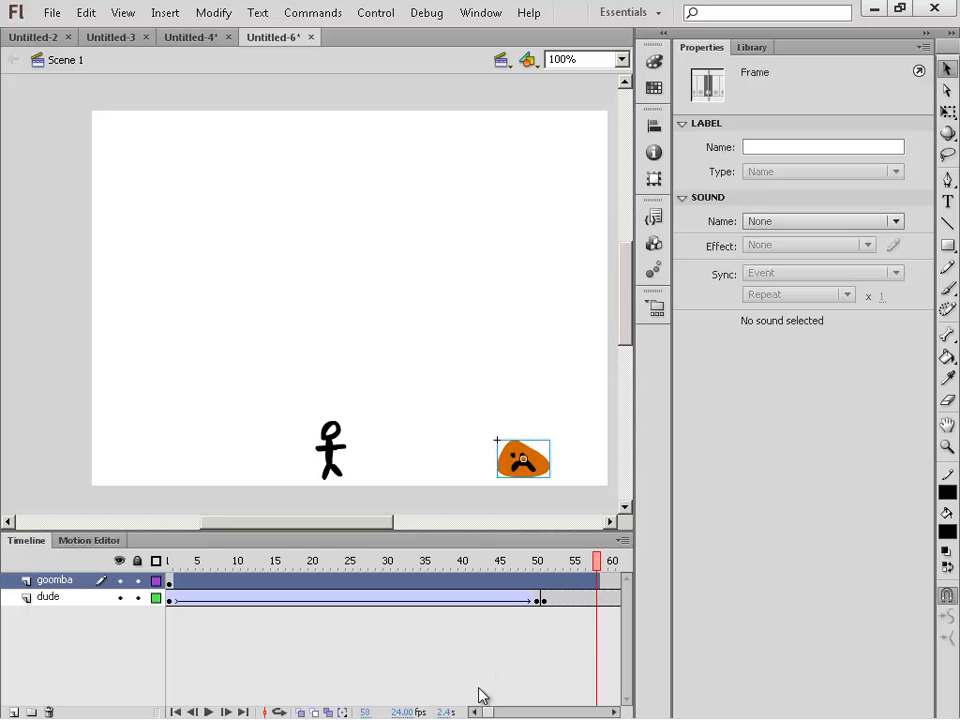
pyautogui.moveTo(478, 712); pyautogui.dragTo(494, 711)
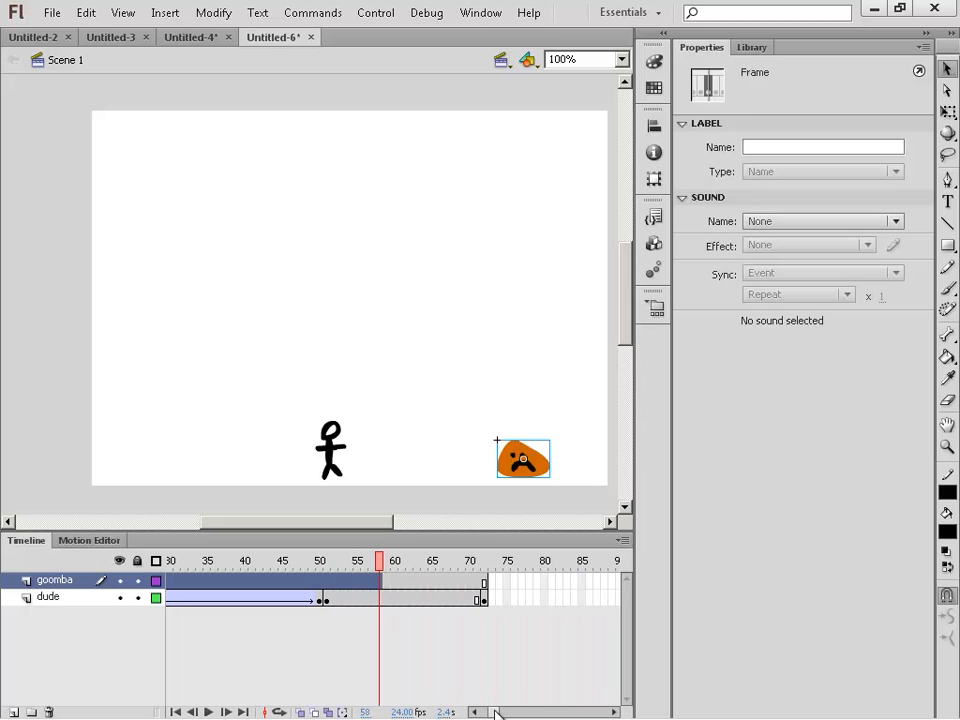
pyautogui.click(405, 599)
pyautogui.click(356, 598)
pyautogui.click(402, 599)
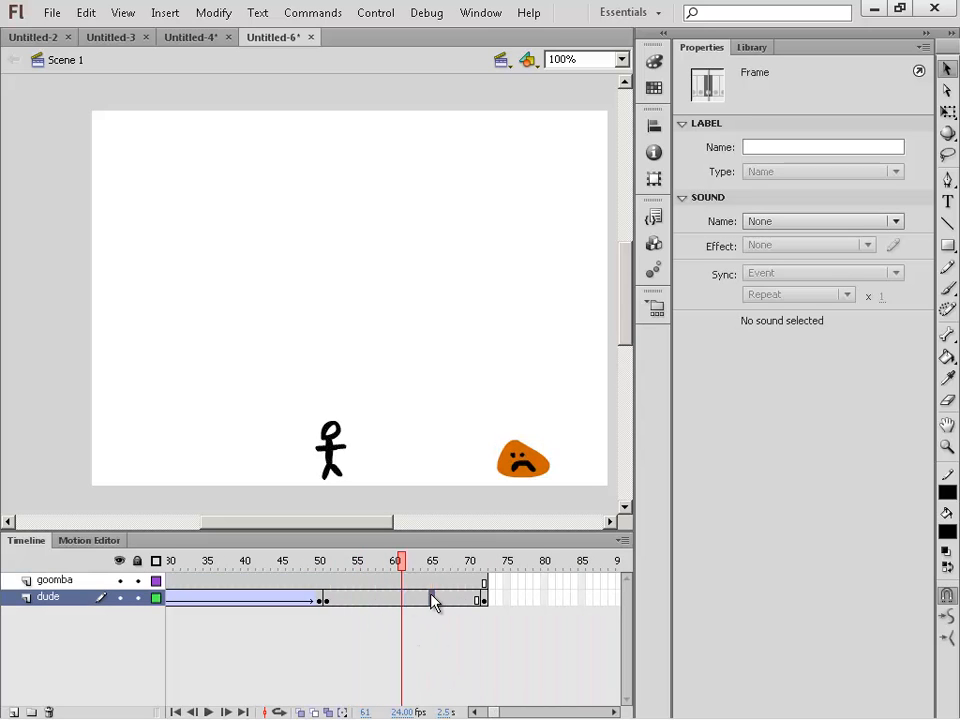
pyautogui.click(455, 599)
# Insert a keyframe at frame 73 of the dude layer
pyautogui.click(489, 599)
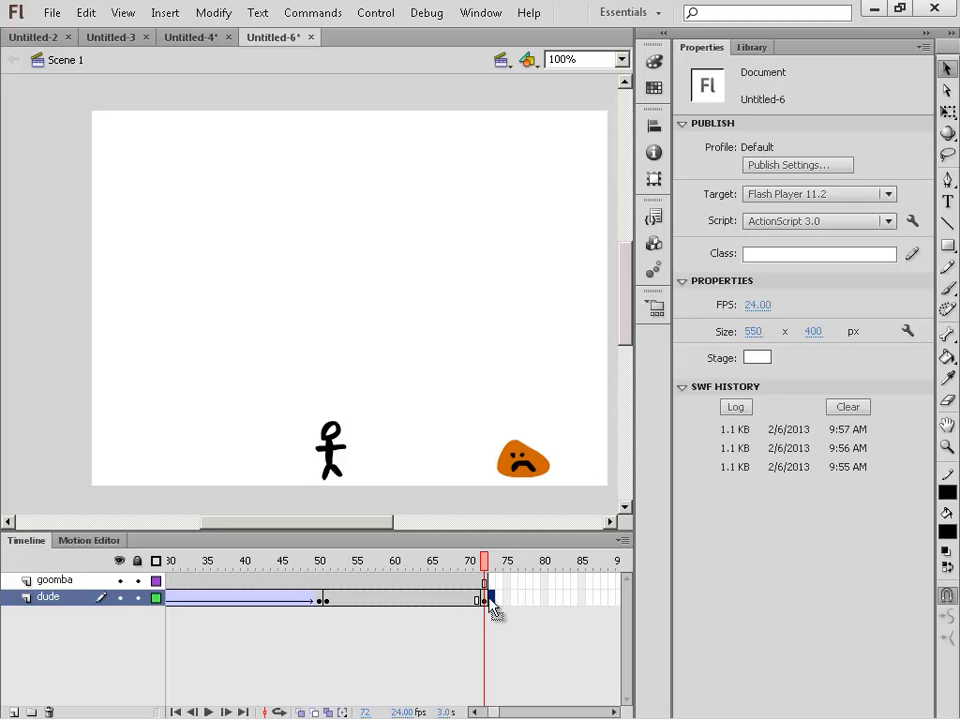
pyautogui.rightClick(490, 604)
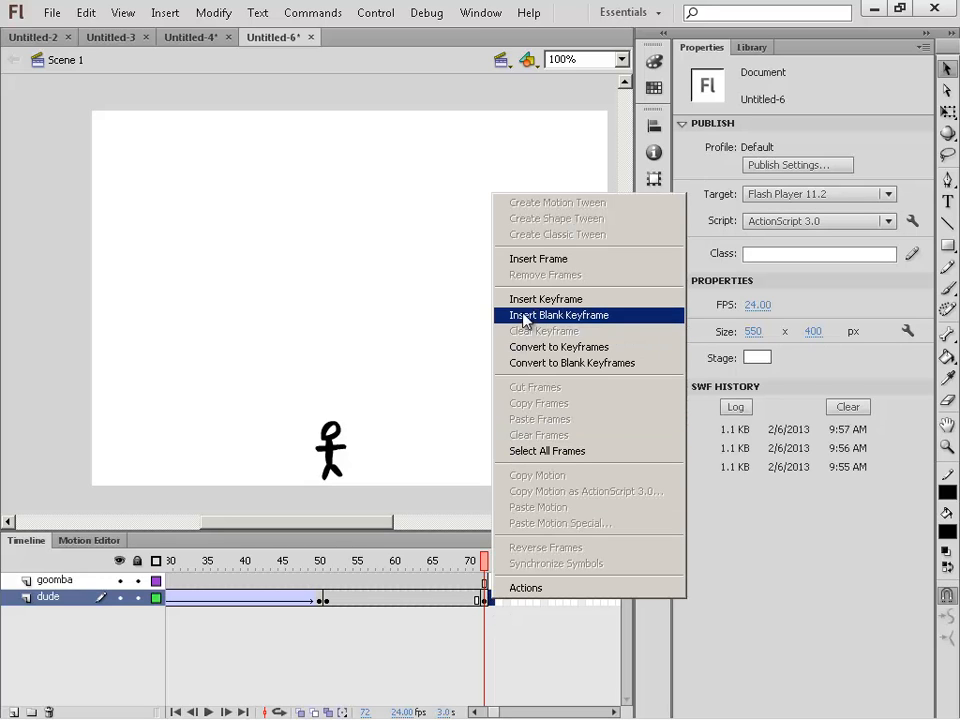
pyautogui.click(519, 300)
# Create a motion tween at frame 73 of the dude layer and rename the resulting tween layer dude2
pyautogui.moveTo(349, 602); pyautogui.dragTo(493, 598)
pyautogui.rightClick(494, 600)
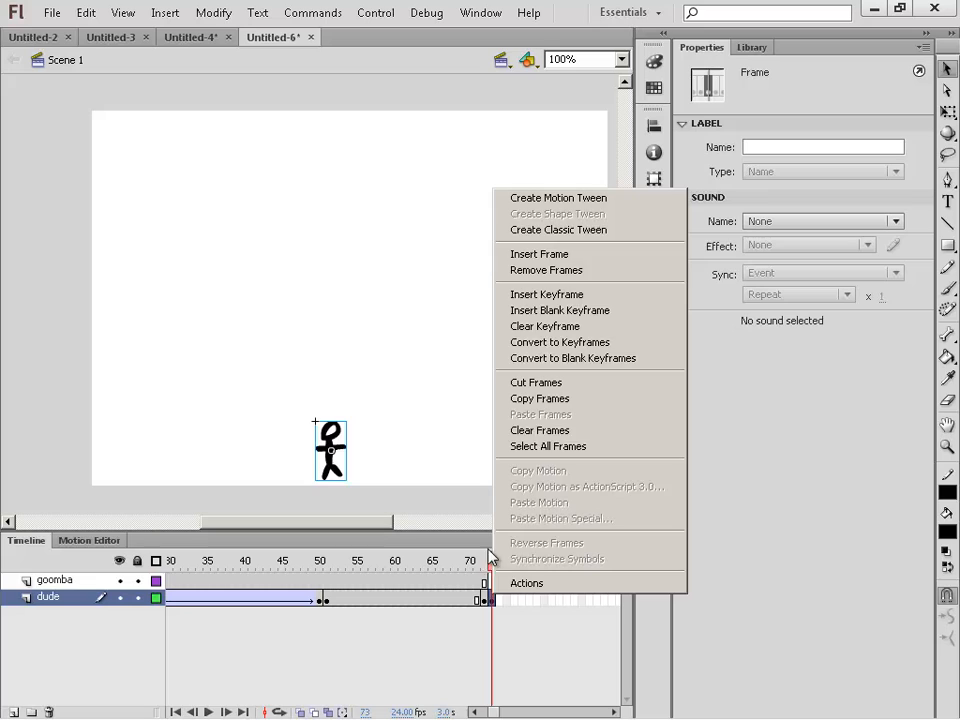
pyautogui.click(557, 198)
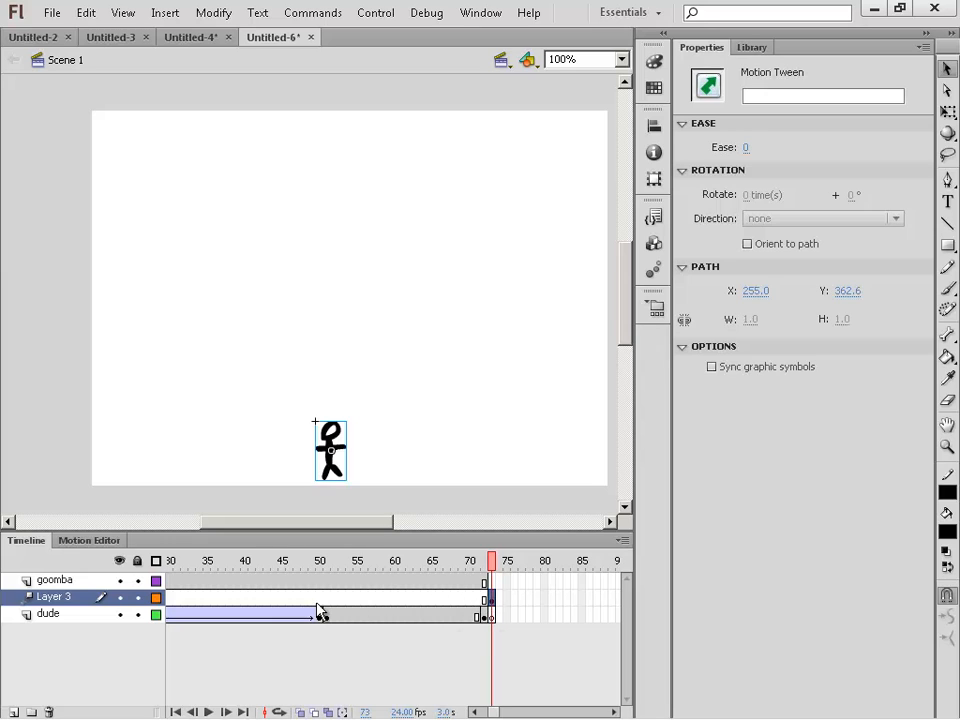
pyautogui.doubleClick(62, 598)
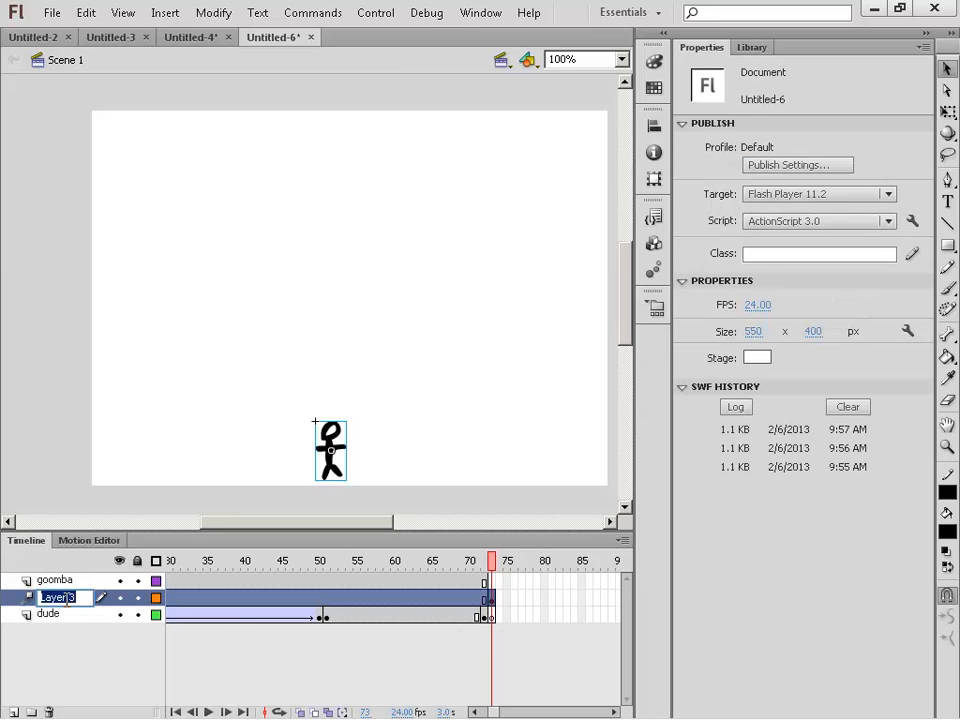
pyautogui.write('dude2')
pyautogui.press('Return')
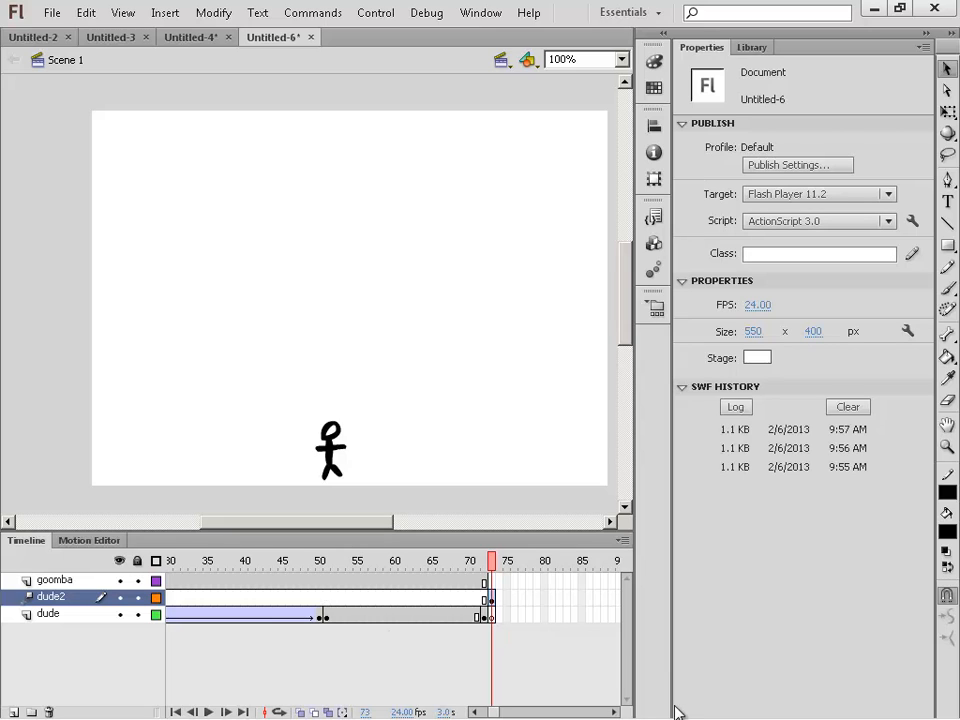
# Insert frames in the goomba layer until it extends to frame 105
pyautogui.click(621, 713)
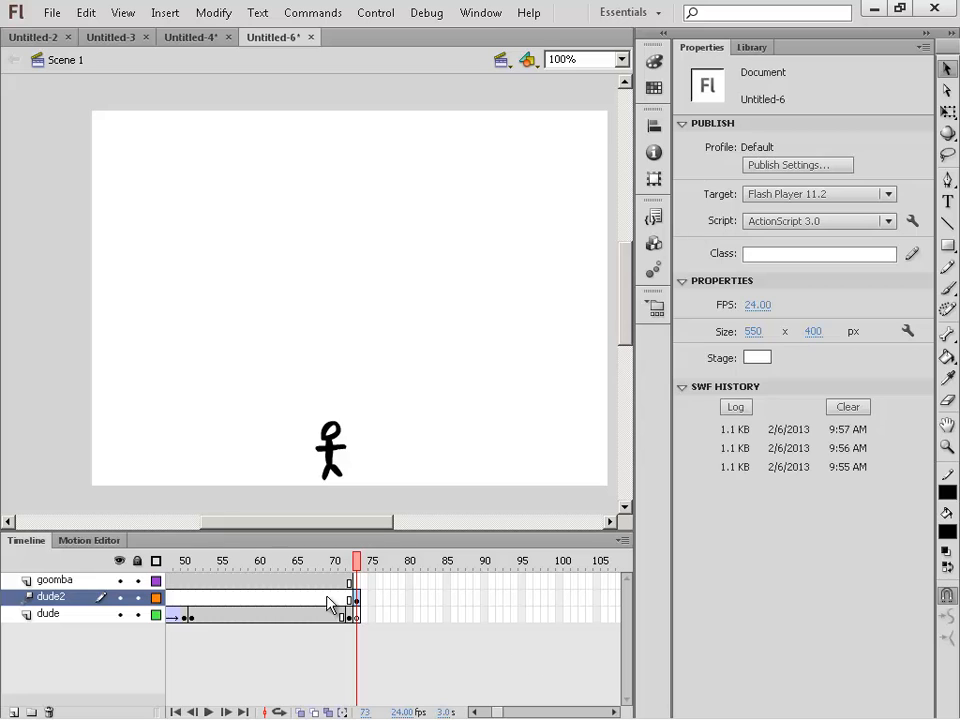
pyautogui.click(298, 582)
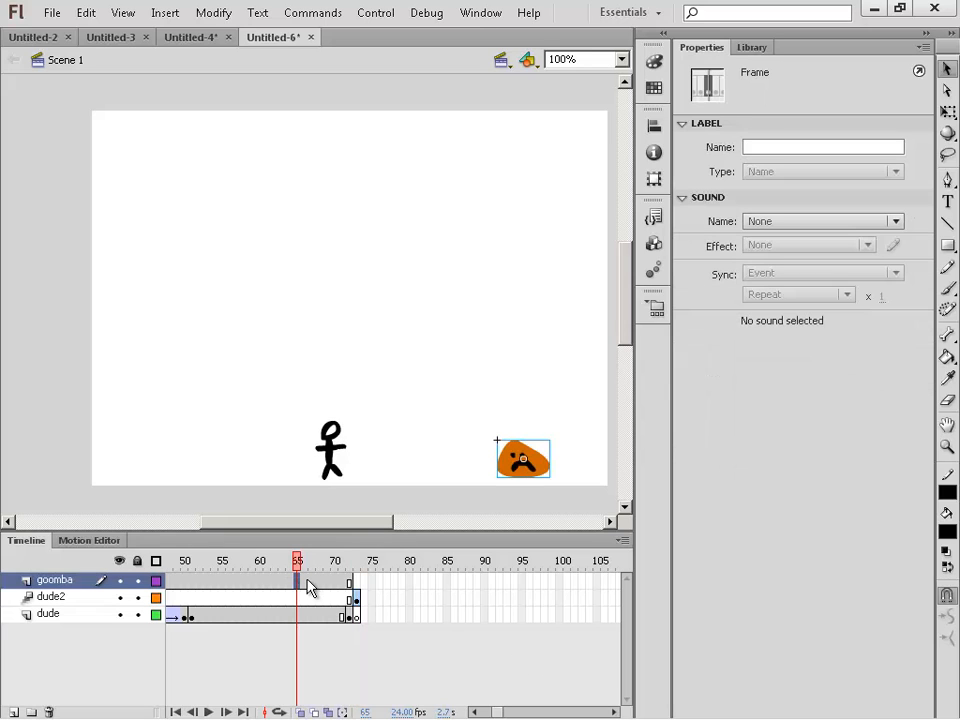
pyautogui.press('F5')
pyautogui.press('F5')
pyautogui.press('F5')
pyautogui.press('F5')
pyautogui.press('F5')
pyautogui.press('F5')
pyautogui.press('F5')
pyautogui.press('F5')
pyautogui.press('F5')
pyautogui.press('F5')
pyautogui.press('F5')
pyautogui.press('F5')
pyautogui.press('F5')
pyautogui.press('F5')
pyautogui.press('F5')
pyautogui.press('F5')
pyautogui.press('F5')
pyautogui.press('F5')
pyautogui.press('F5')
pyautogui.press('F5')
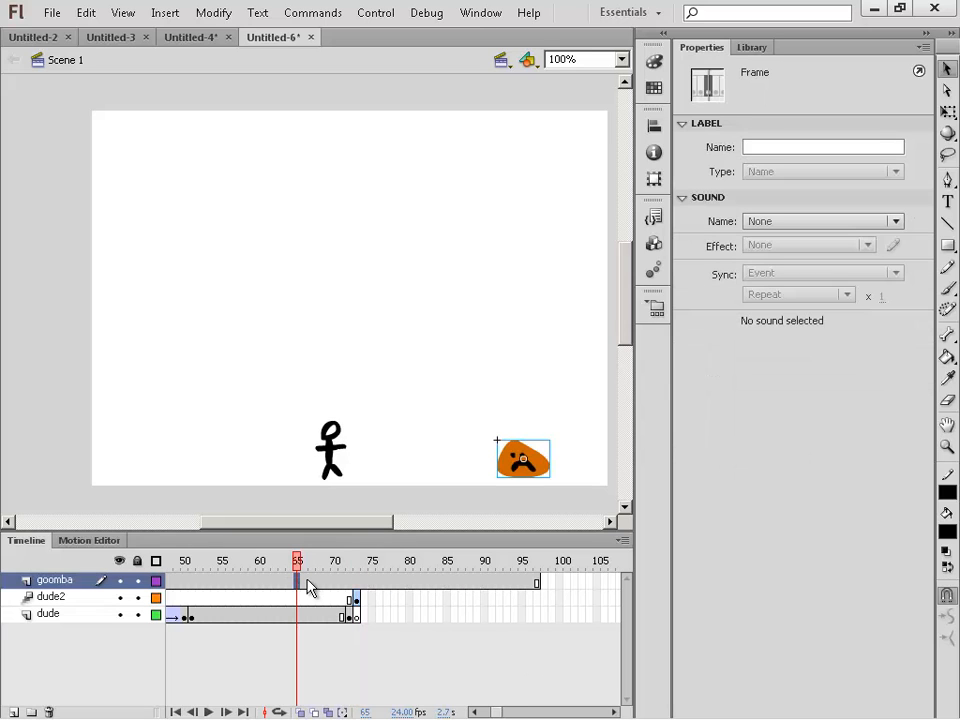
pyautogui.press('F5')
pyautogui.press('F5')
pyautogui.press('F5')
pyautogui.press('F5')
pyautogui.press('F5')
pyautogui.press('F5')
pyautogui.press('F5')
pyautogui.press('F5')
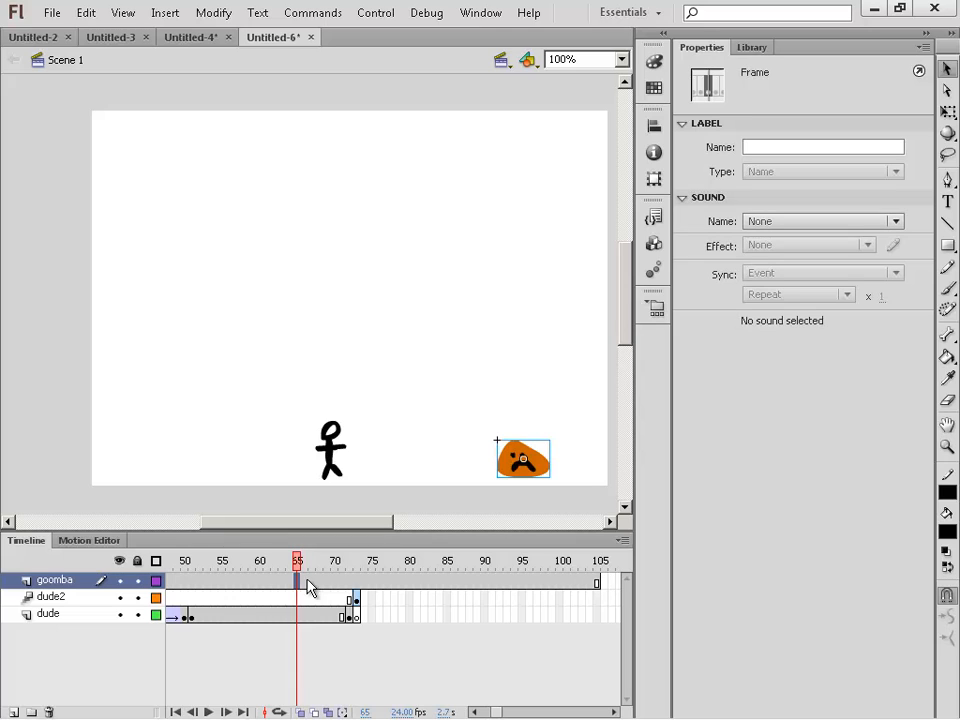
# Stretch the dude2 motion tween to frame 105 and insert a keyframe for all properties there
pyautogui.click(355, 597)
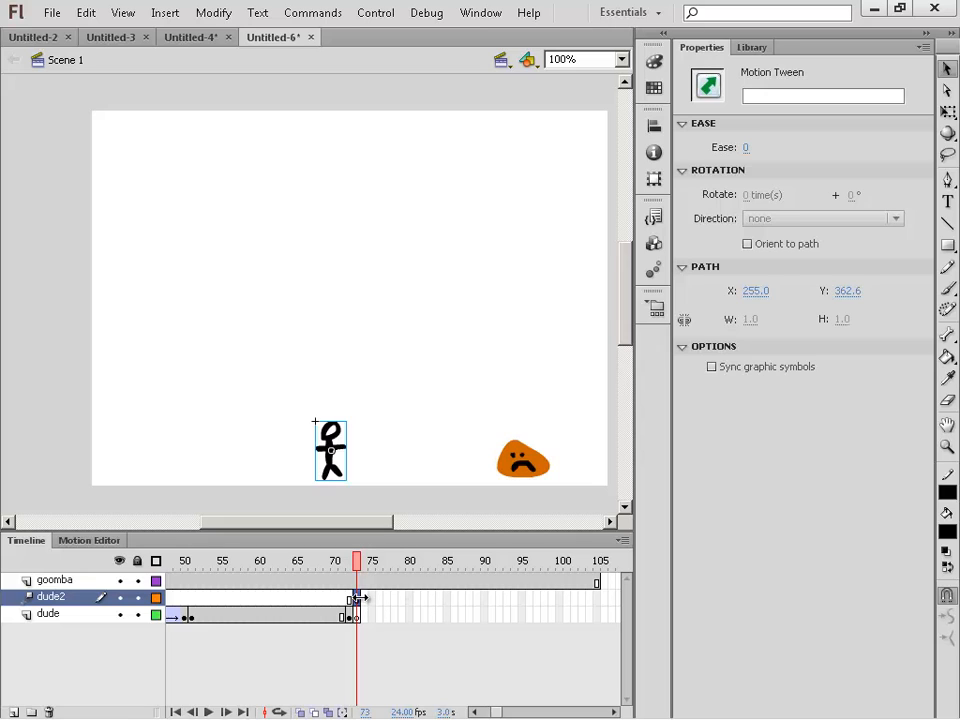
pyautogui.moveTo(356, 598); pyautogui.dragTo(598, 605)
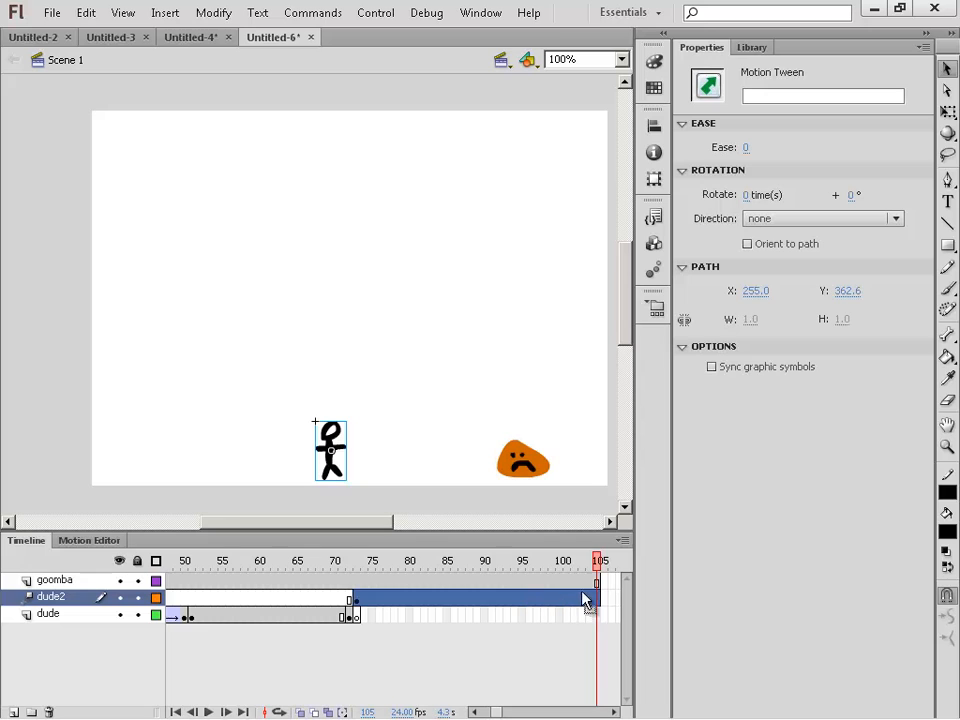
pyautogui.rightClick(600, 604)
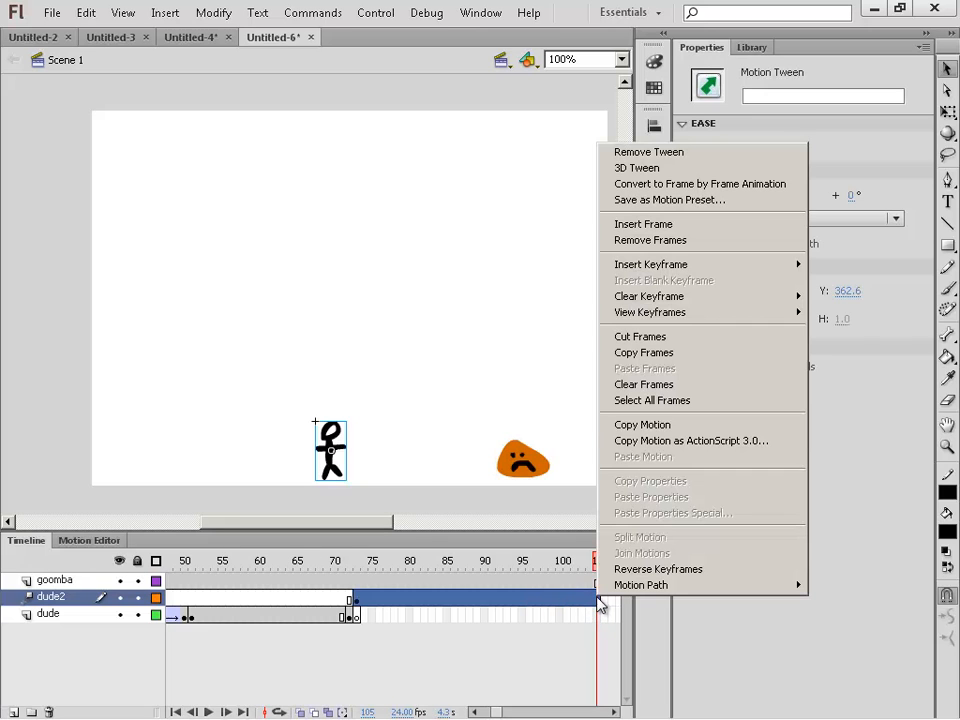
pyautogui.moveTo(642, 270)
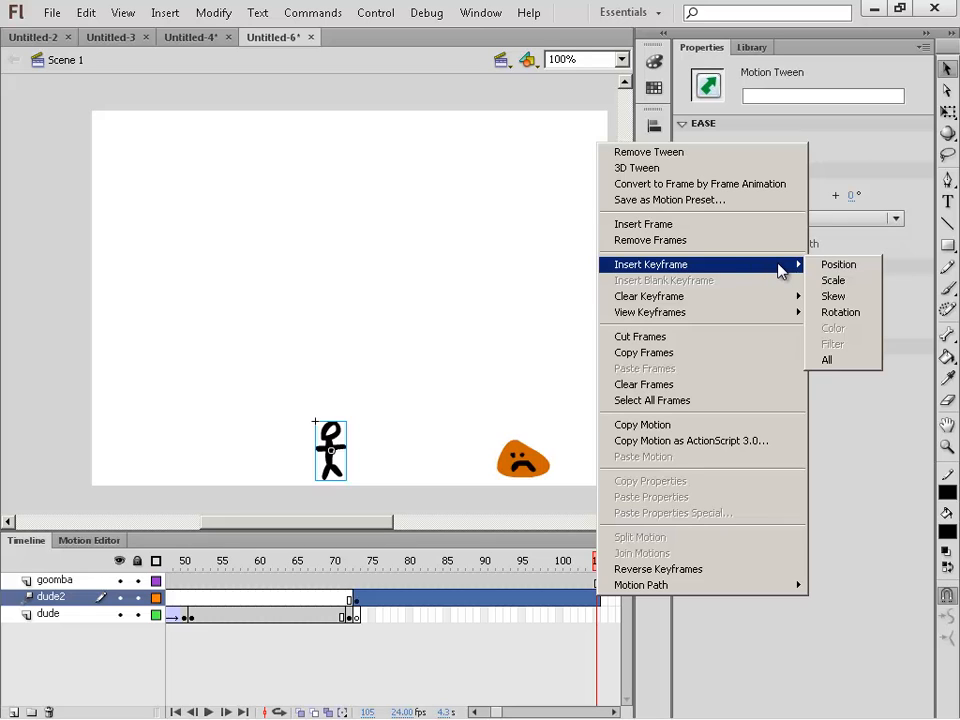
pyautogui.click(860, 367)
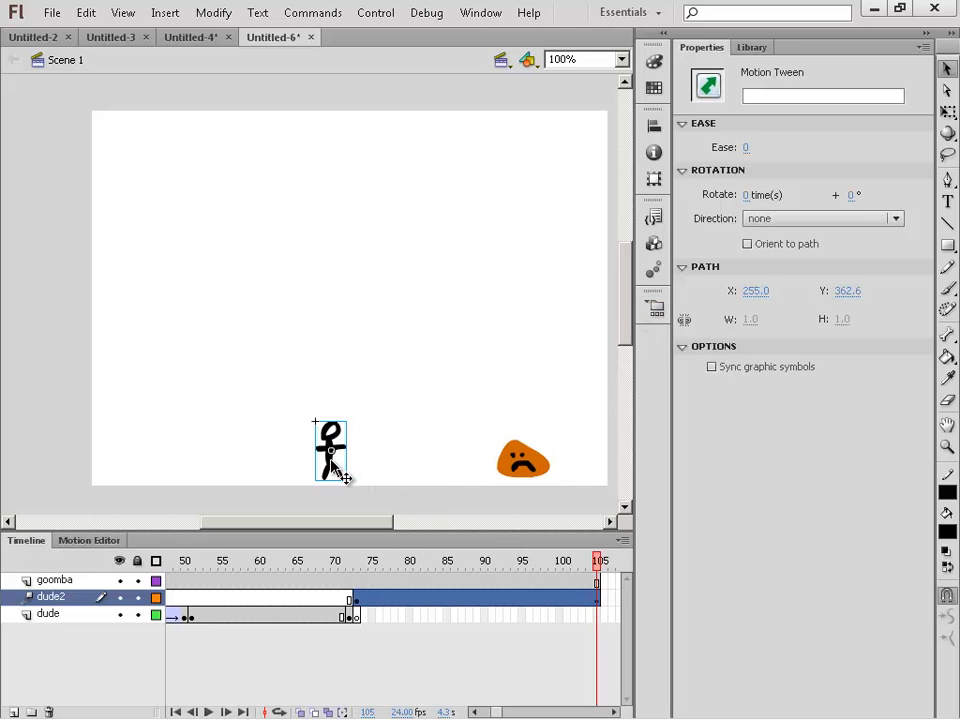
# At frame 105, move the stick figure to about X 443.7, Y 319.3 on the goomba and bend its motion path into a high arc
pyautogui.moveTo(343, 478); pyautogui.dragTo(527, 440)
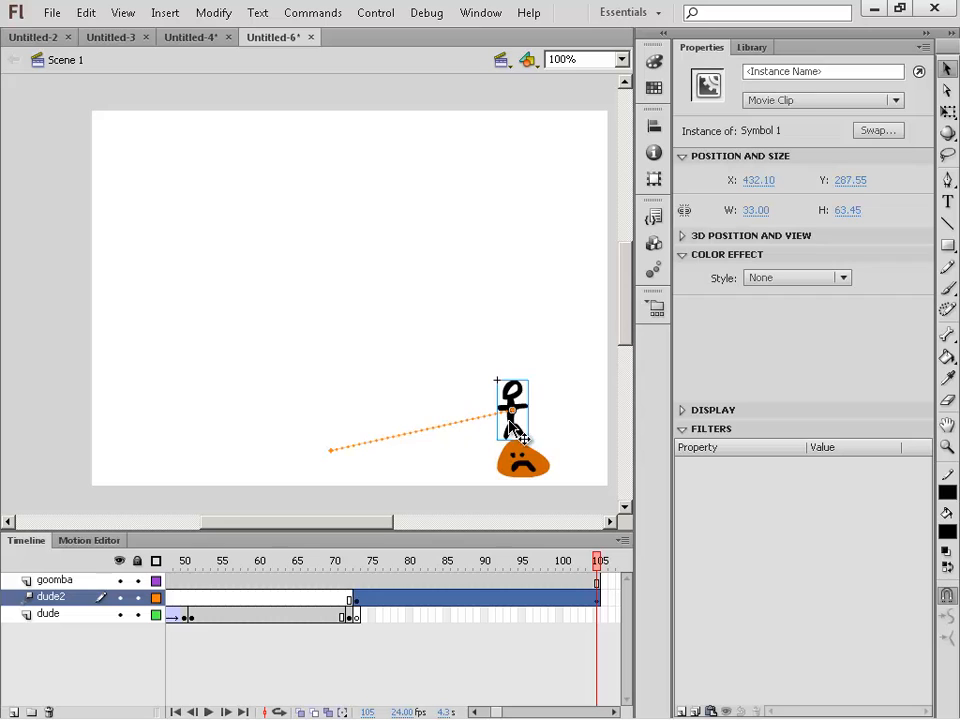
pyautogui.moveTo(514, 429); pyautogui.dragTo(525, 458)
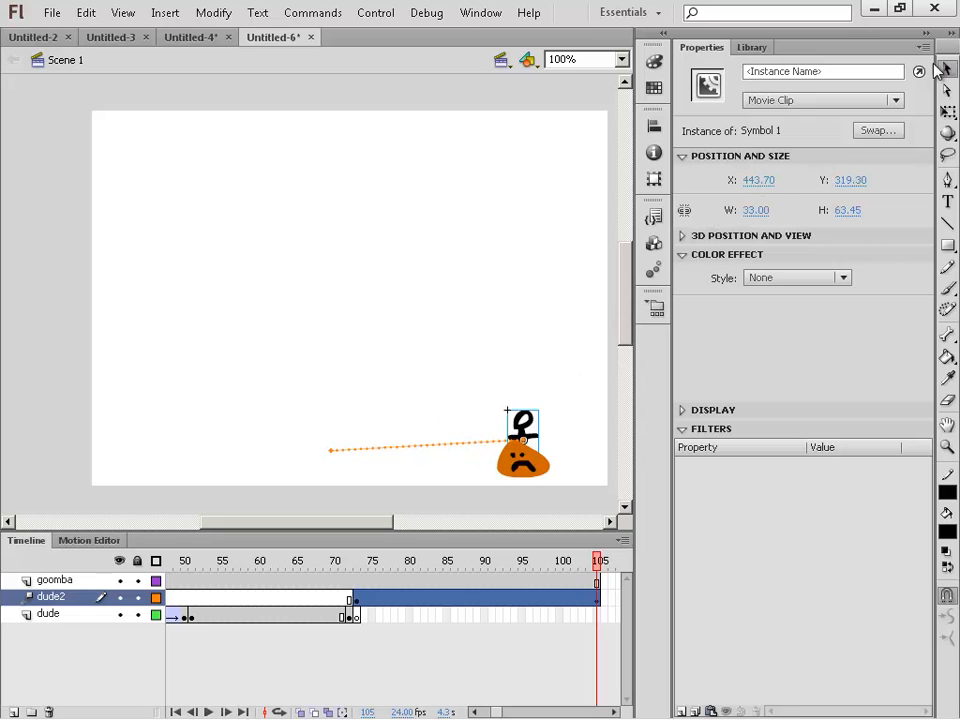
pyautogui.click(370, 285)
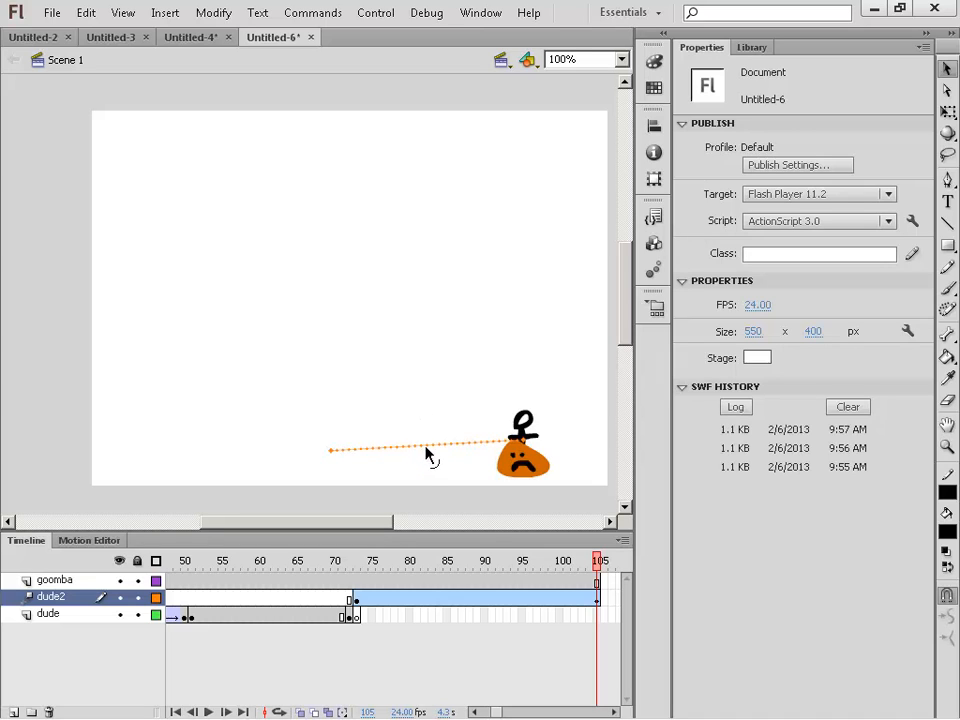
pyautogui.moveTo(425, 453); pyautogui.dragTo(421, 221)
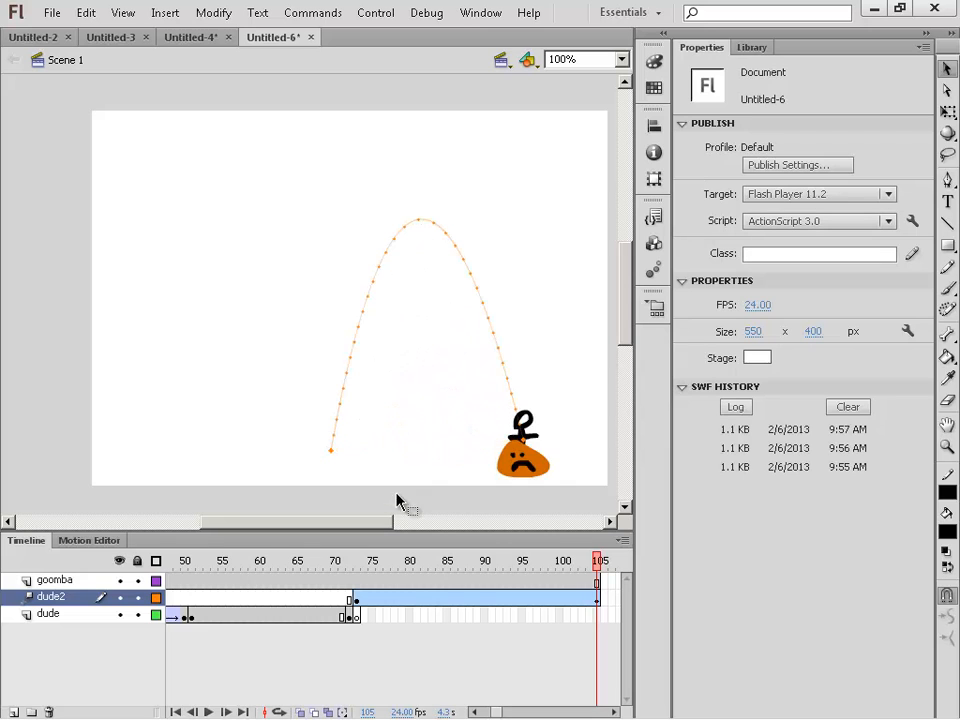
pyautogui.click(314, 574)
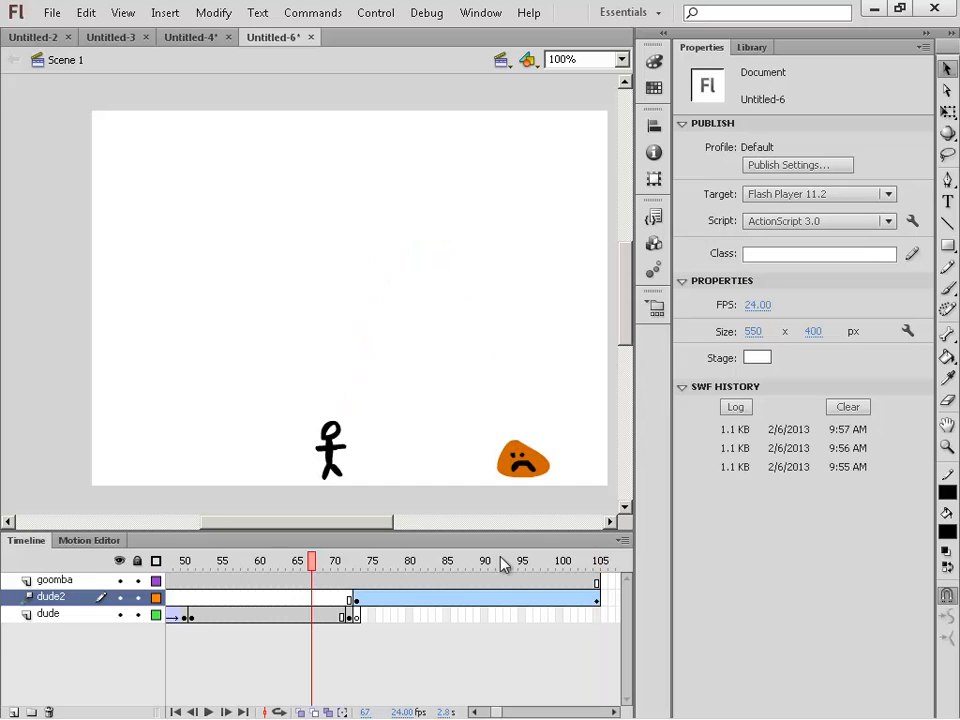
pyautogui.moveTo(331, 566); pyautogui.dragTo(587, 617)
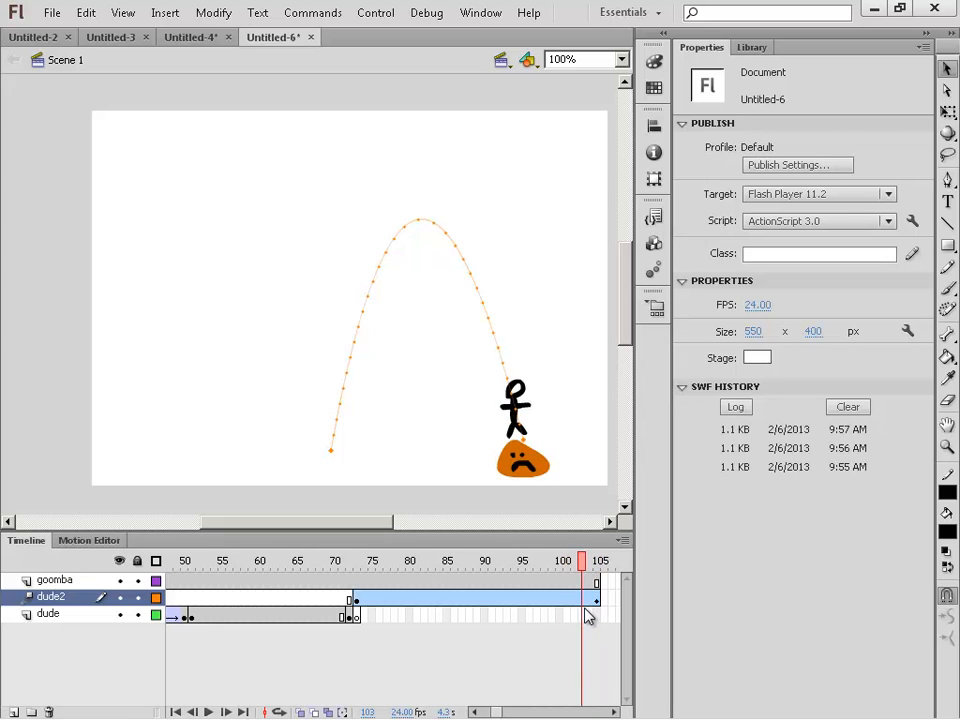
pyautogui.moveTo(588, 616); pyautogui.dragTo(591, 617)
# Insert more frames in the goomba layer until it extends to frame 140
pyautogui.click(590, 582)
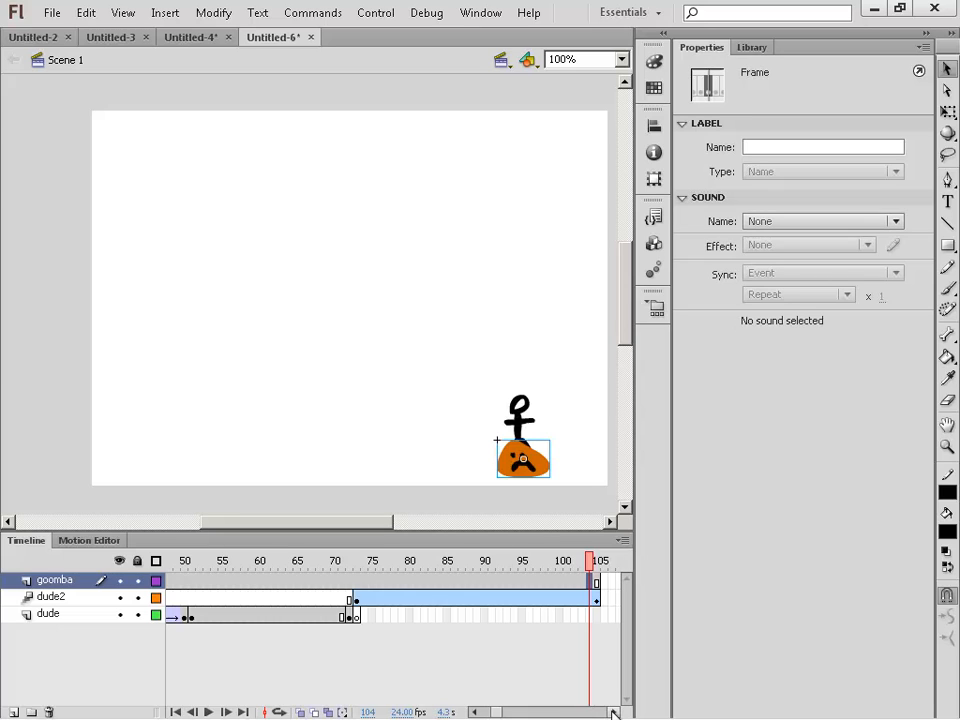
pyautogui.click(614, 712)
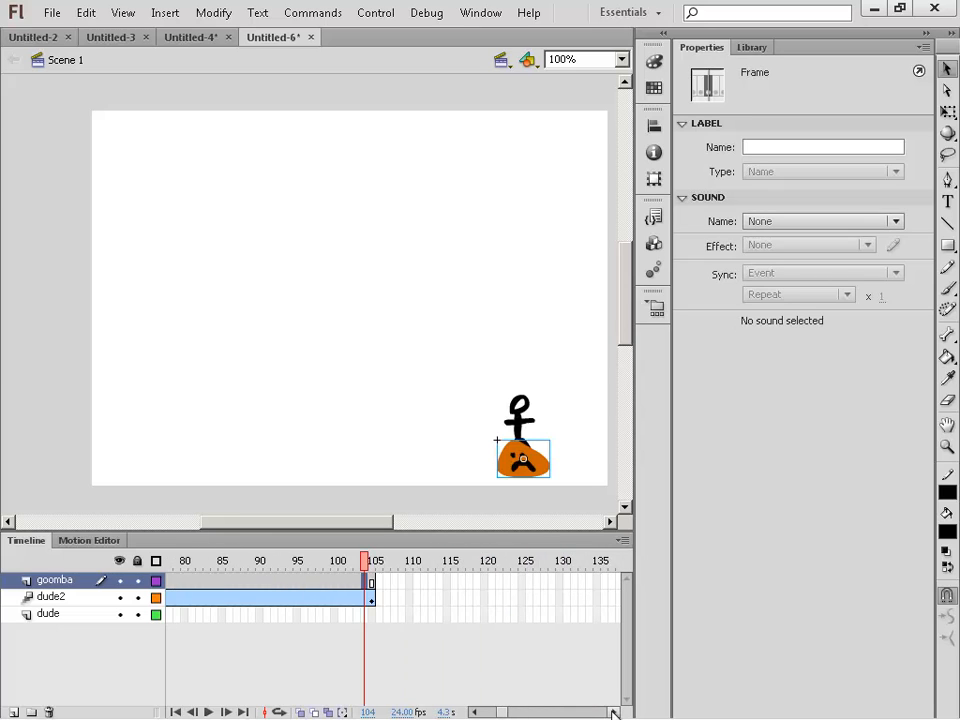
pyautogui.click(296, 586)
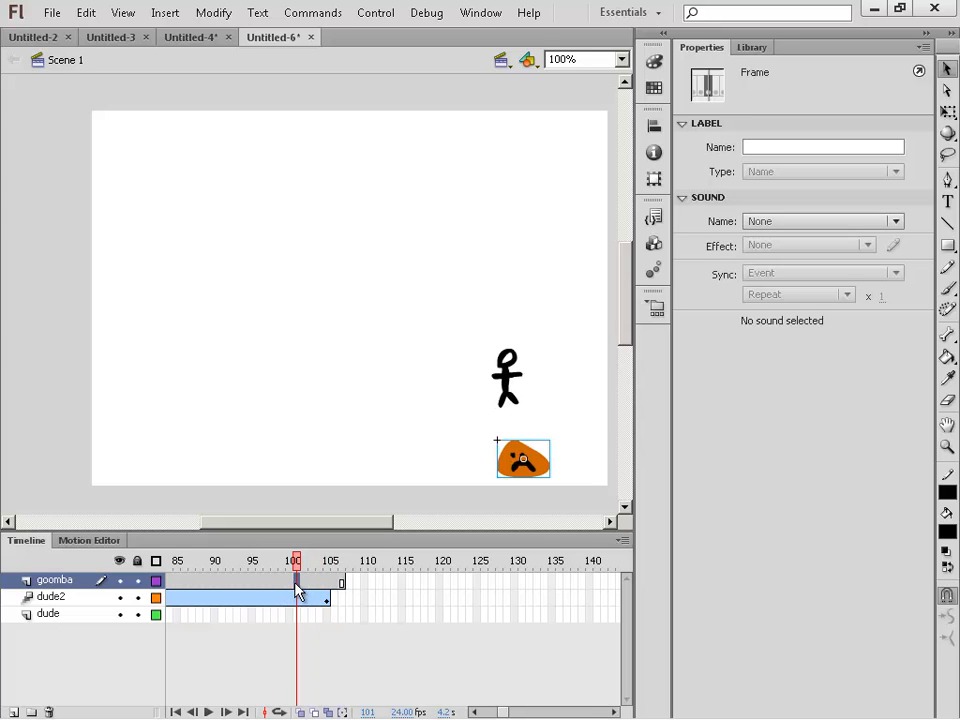
pyautogui.press('F5')
pyautogui.press('F5')
pyautogui.press('F5')
pyautogui.press('F5')
pyautogui.press('F5')
pyautogui.press('F5')
pyautogui.press('F5')
pyautogui.press('F5')
pyautogui.press('F5')
pyautogui.press('F5')
pyautogui.press('F5')
pyautogui.press('F5')
pyautogui.press('F5')
pyautogui.press('F5')
pyautogui.press('F5')
pyautogui.press('F5')
pyautogui.press('F5')
pyautogui.press('F5')
pyautogui.press('F5')
pyautogui.press('F5')
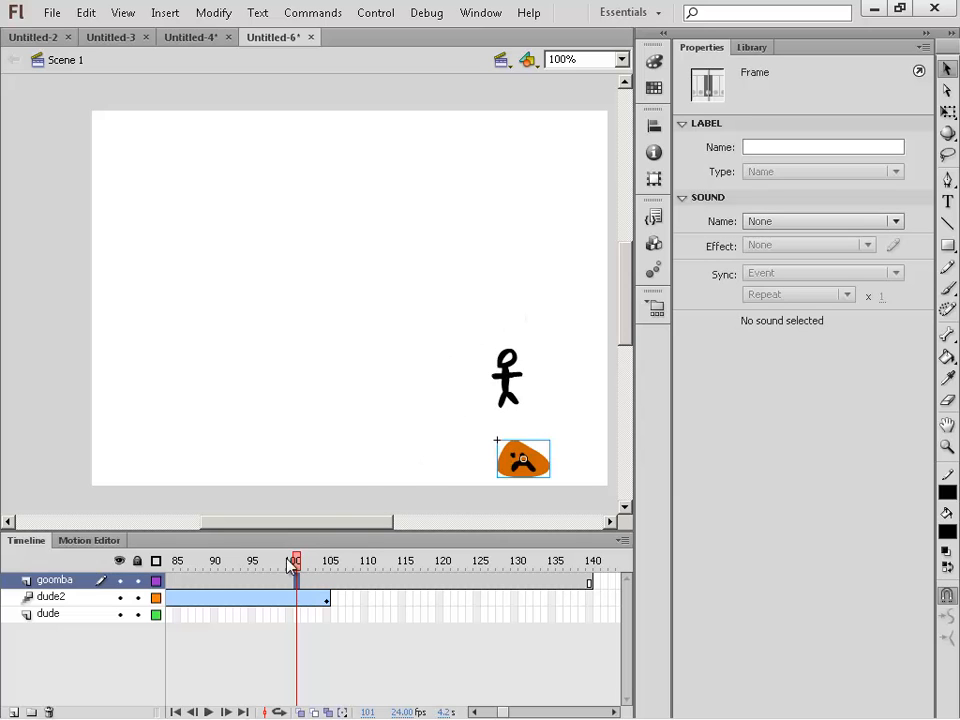
# Insert a keyframe at frame 104 of the goomba layer, where the stick figure's feet reach the goomba
pyautogui.moveTo(284, 566); pyautogui.dragTo(321, 563)
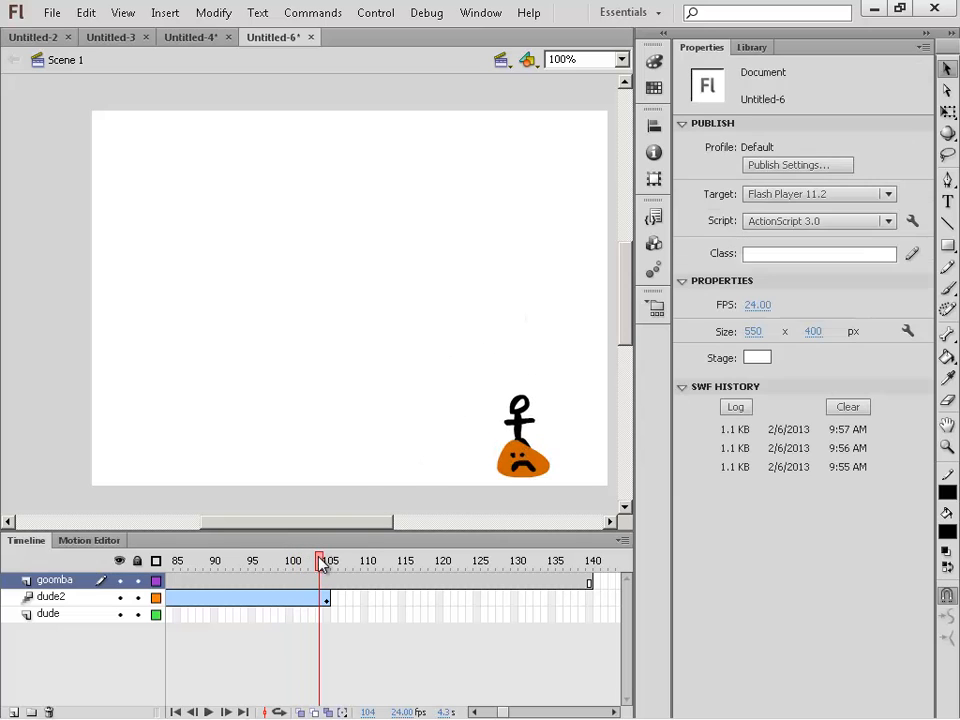
pyautogui.click(321, 581)
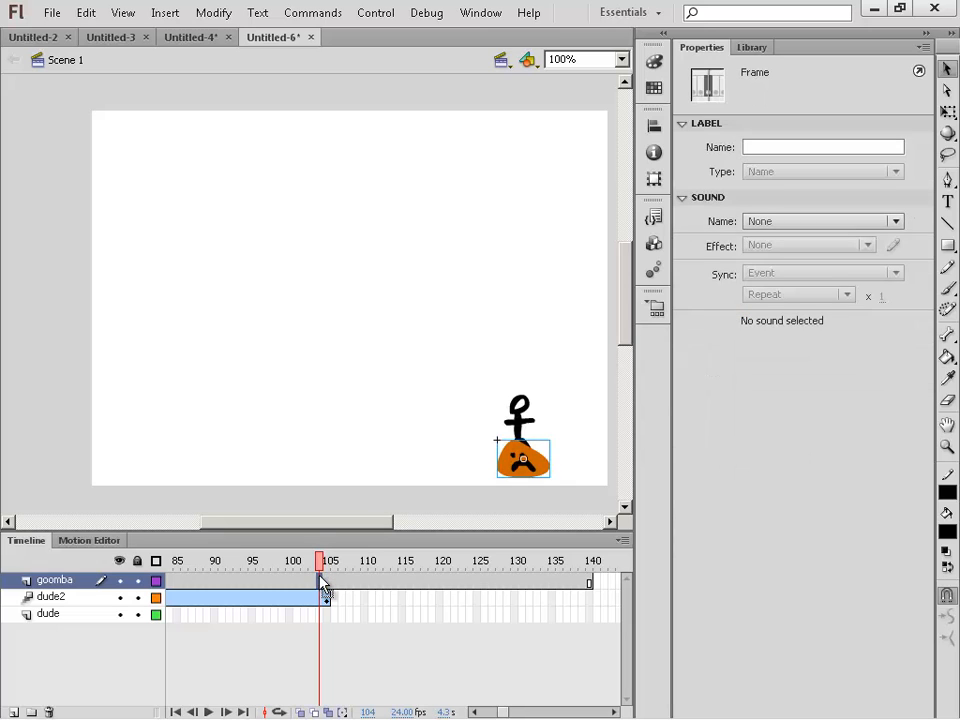
pyautogui.rightClick(321, 584)
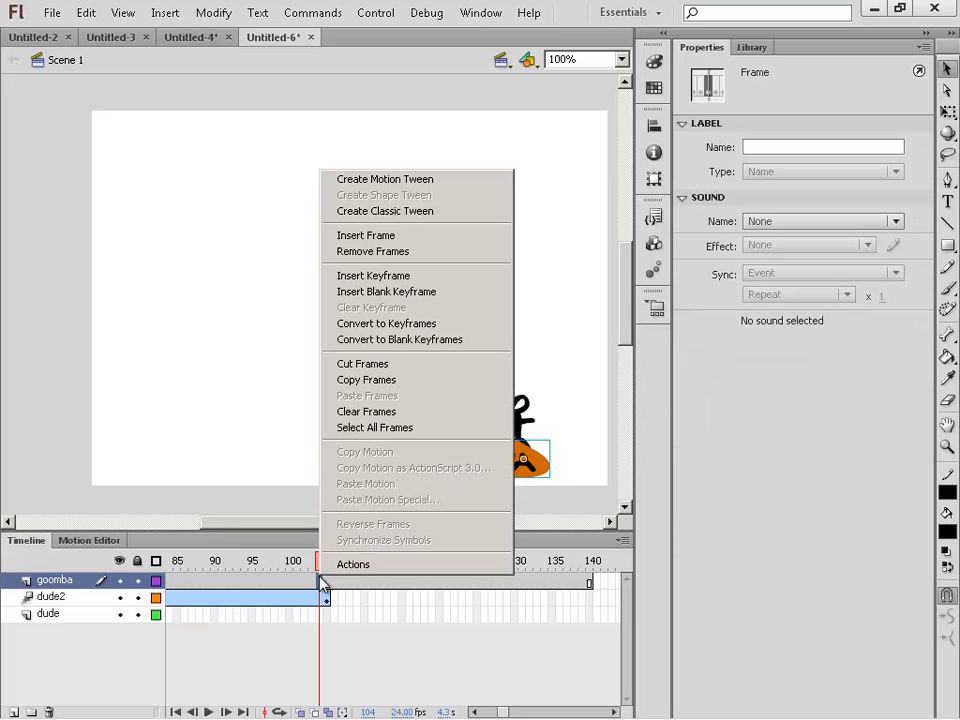
pyautogui.click(380, 281)
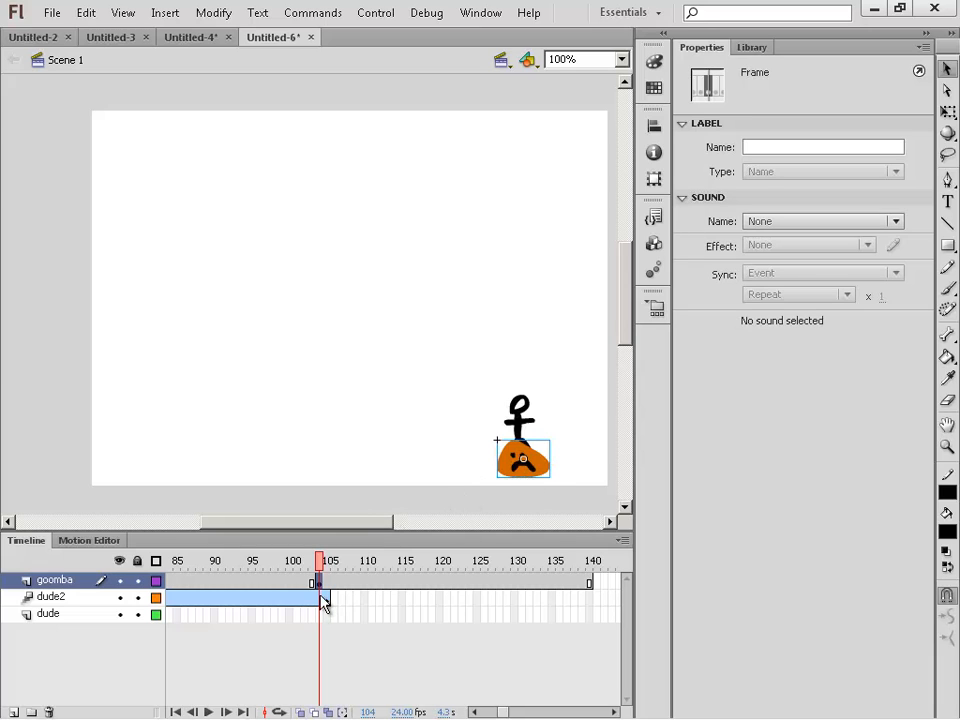
# Stretch the end of the dude2 motion tween to frame 111
pyautogui.moveTo(358, 588); pyautogui.dragTo(379, 589)
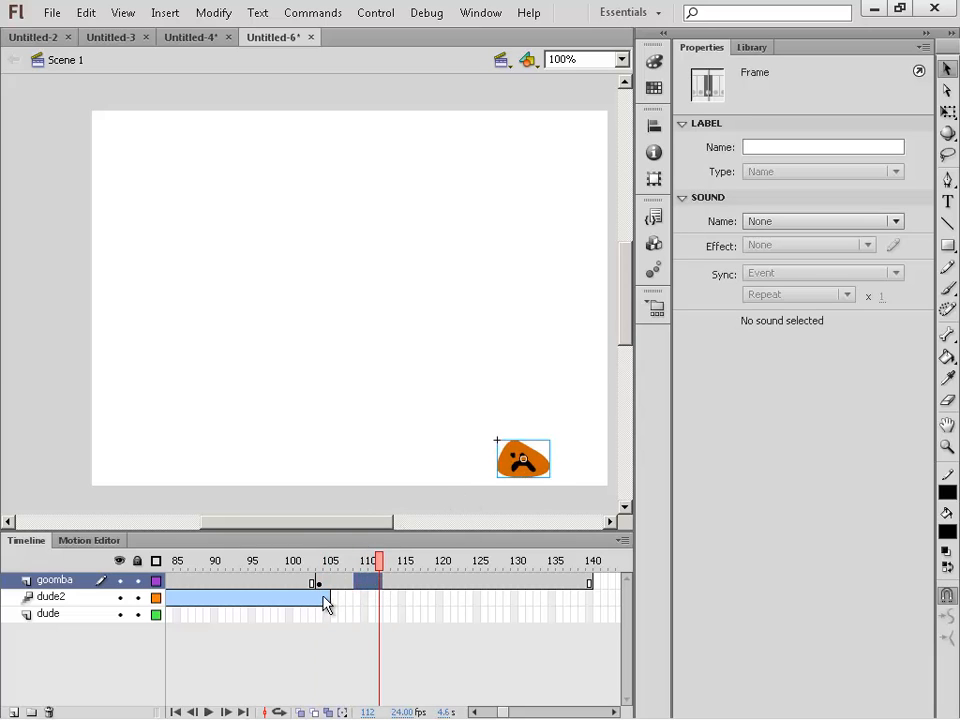
pyautogui.click(338, 604)
pyautogui.click(297, 598)
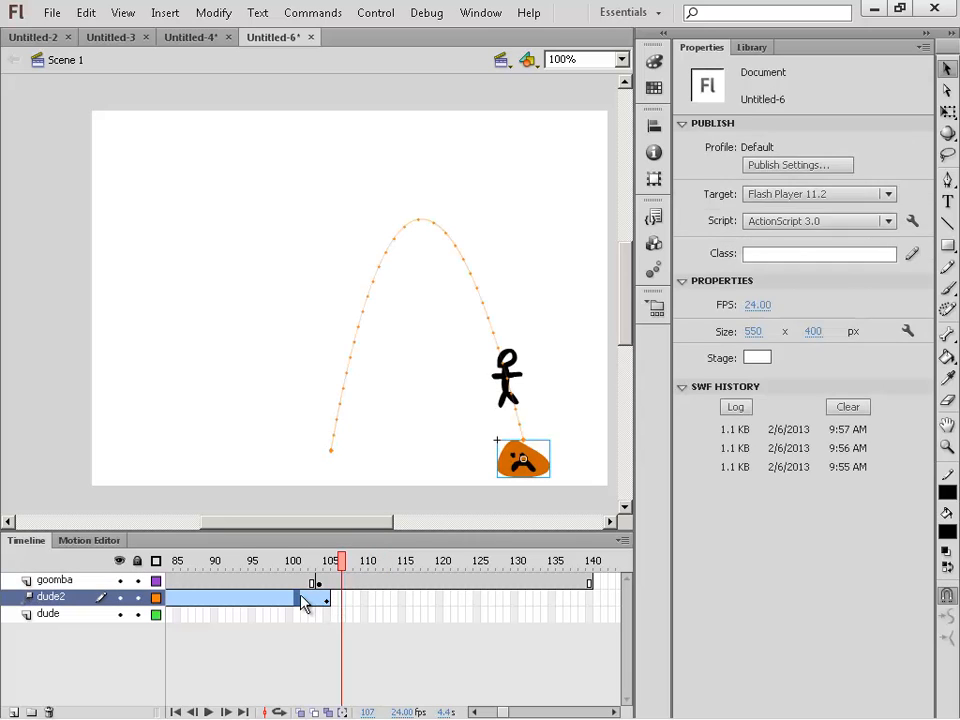
pyautogui.moveTo(330, 597); pyautogui.dragTo(369, 594)
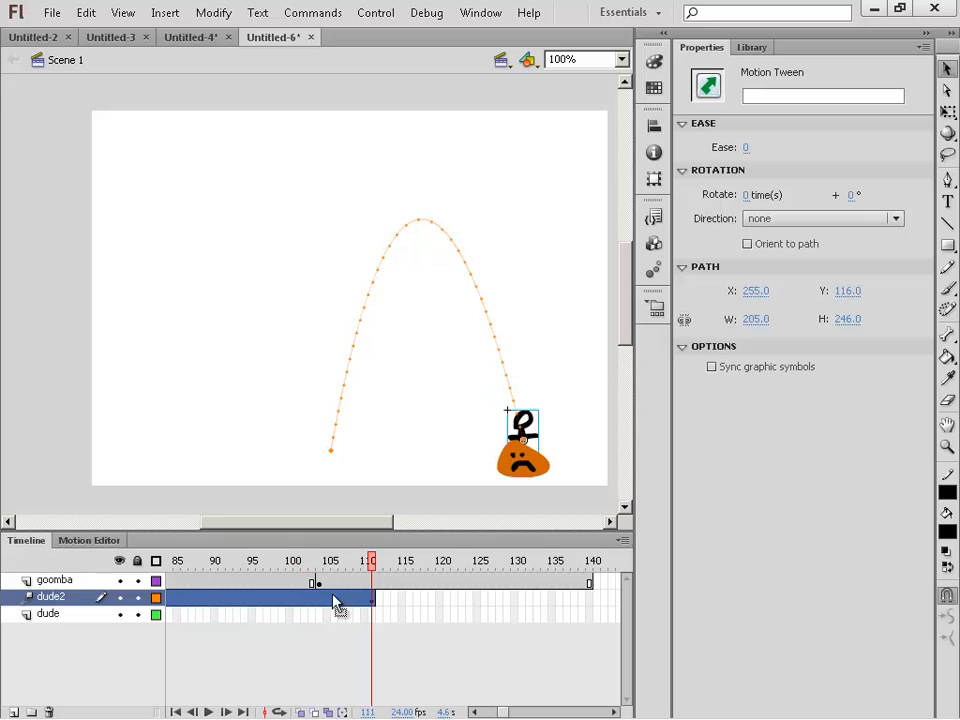
# Insert frames before the goomba layer's last keyframe to shift it to frame 111, aligned with the end of the dude2 tween
pyautogui.moveTo(283, 567); pyautogui.dragTo(320, 565)
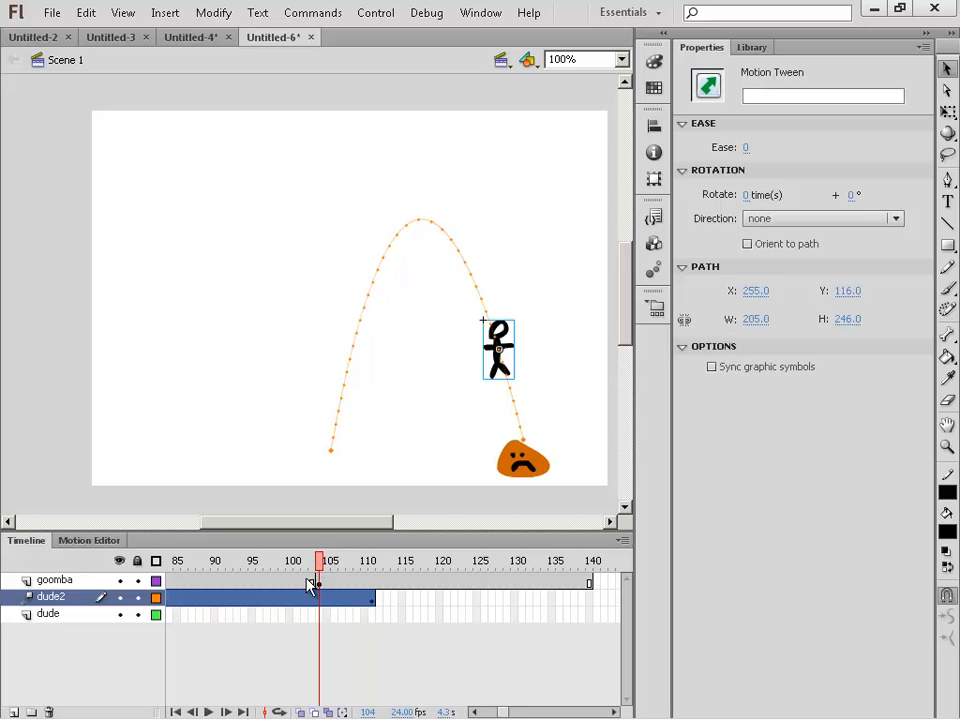
pyautogui.click(290, 581)
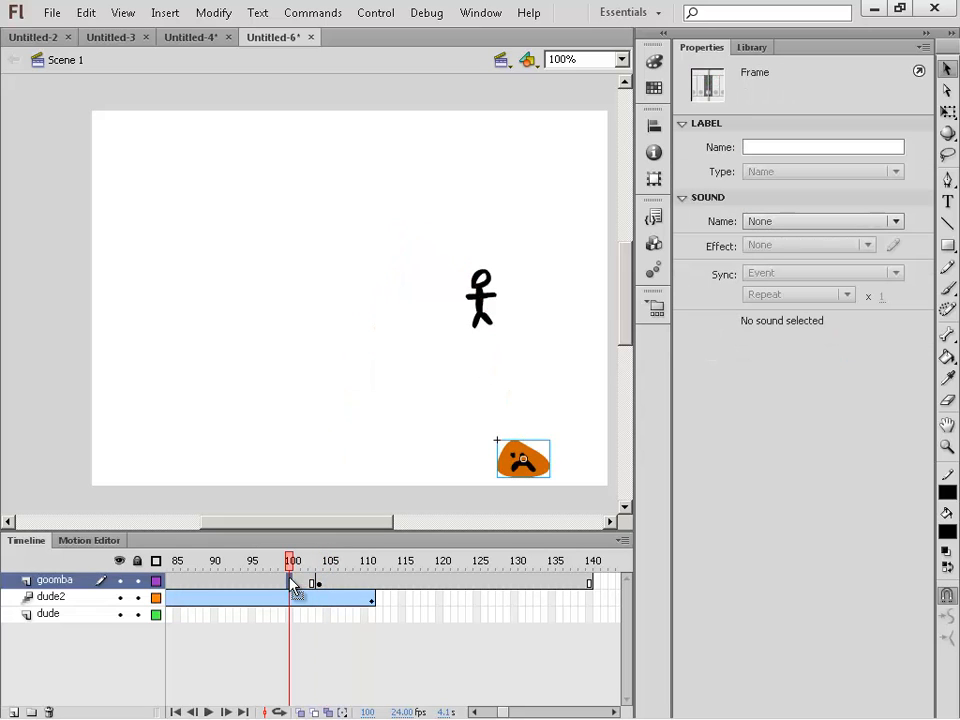
pyautogui.press('F5')
pyautogui.press('F5')
pyautogui.press('F5')
pyautogui.press('F5')
pyautogui.press('F5')
pyautogui.press('F5')
pyautogui.press('F5')
pyautogui.press('F5')
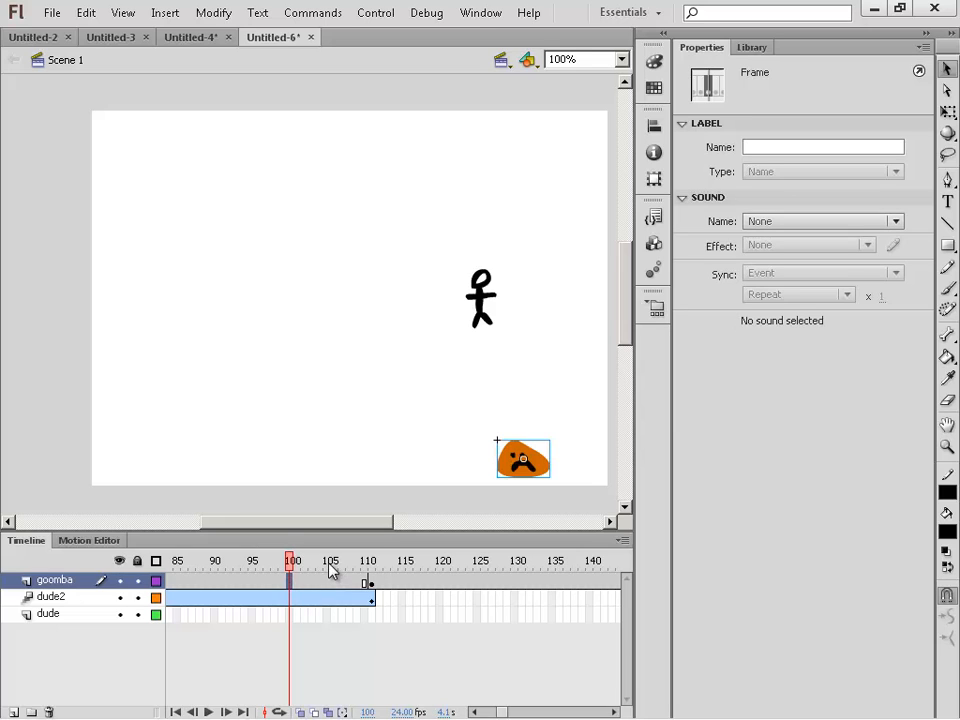
pyautogui.moveTo(332, 568); pyautogui.dragTo(366, 568)
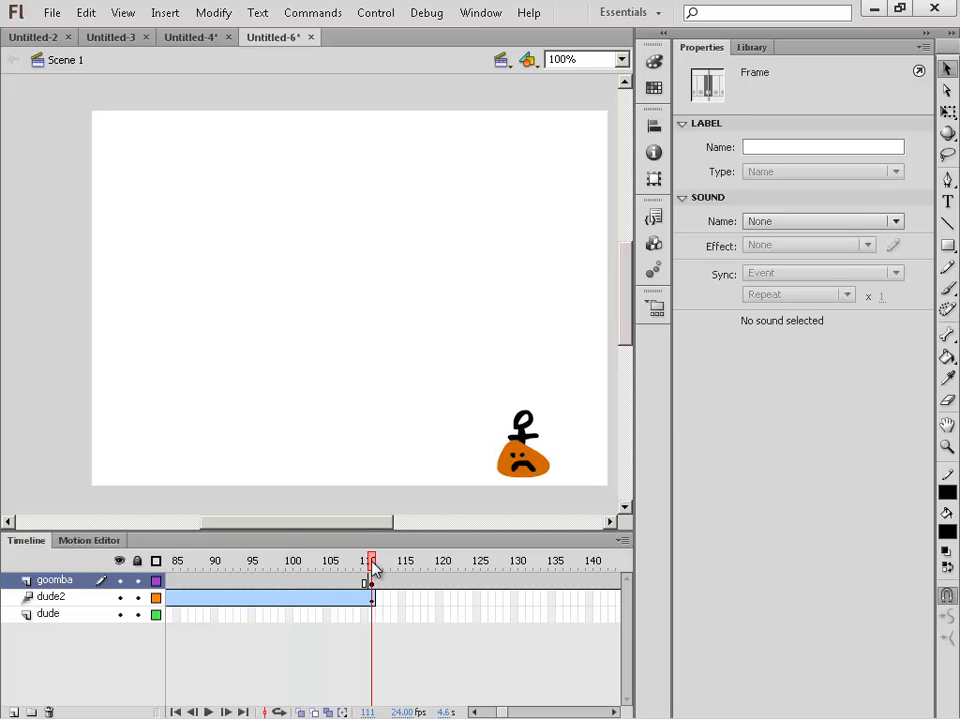
pyautogui.moveTo(368, 569); pyautogui.dragTo(362, 566)
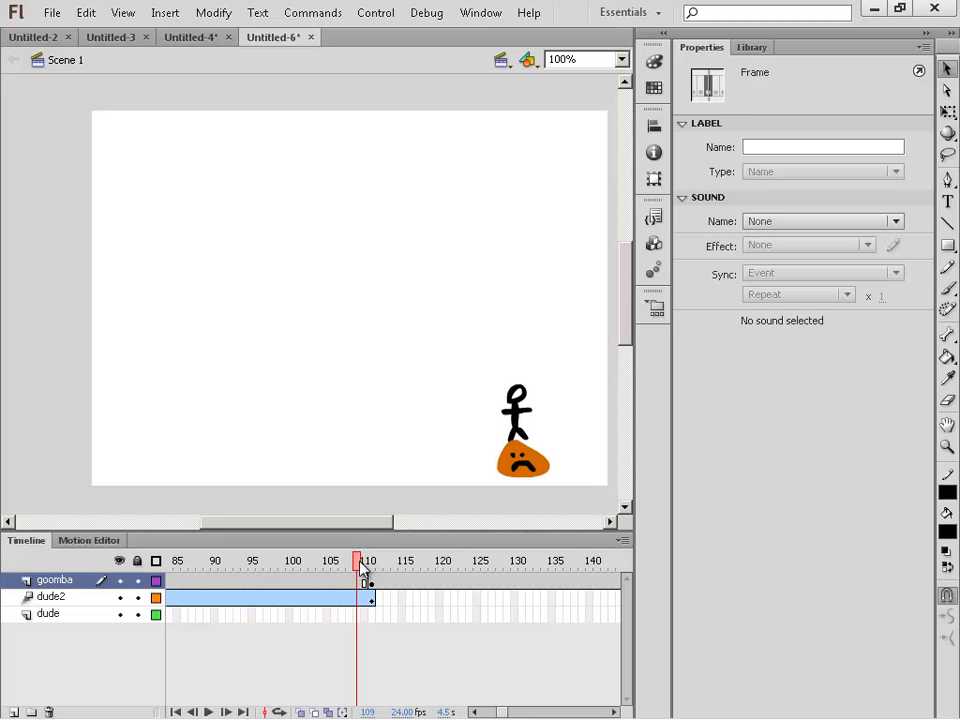
# Remove frames from the goomba layer so its last keyframe moves to frame 109, where the stick figure's feet touch the goomba
pyautogui.click(343, 581)
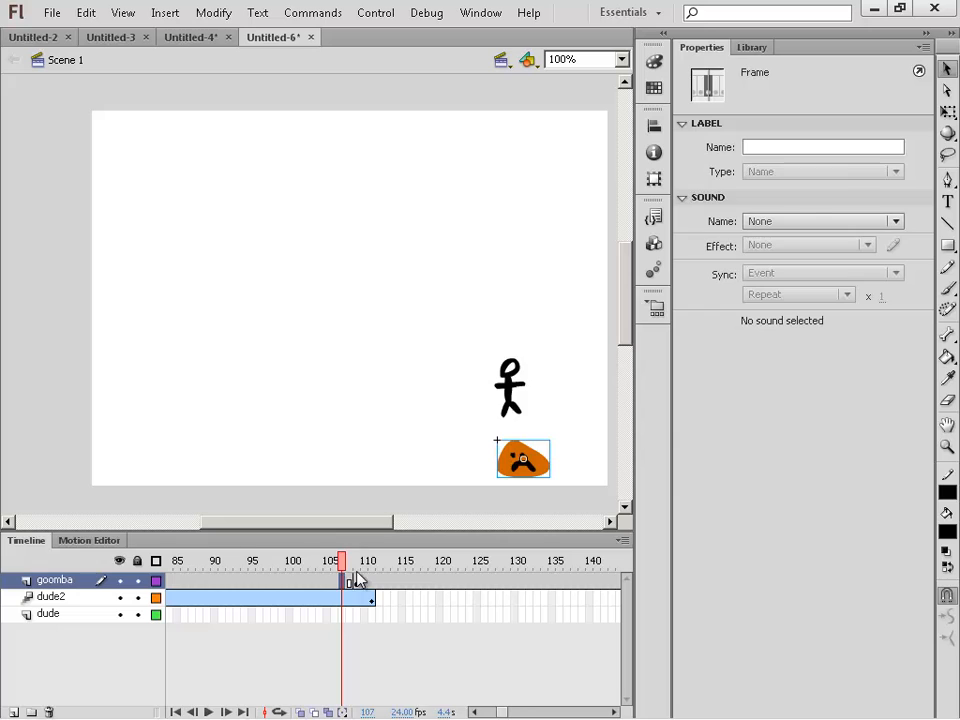
pyautogui.press('Return')
pyautogui.moveTo(330, 568); pyautogui.dragTo(360, 571)
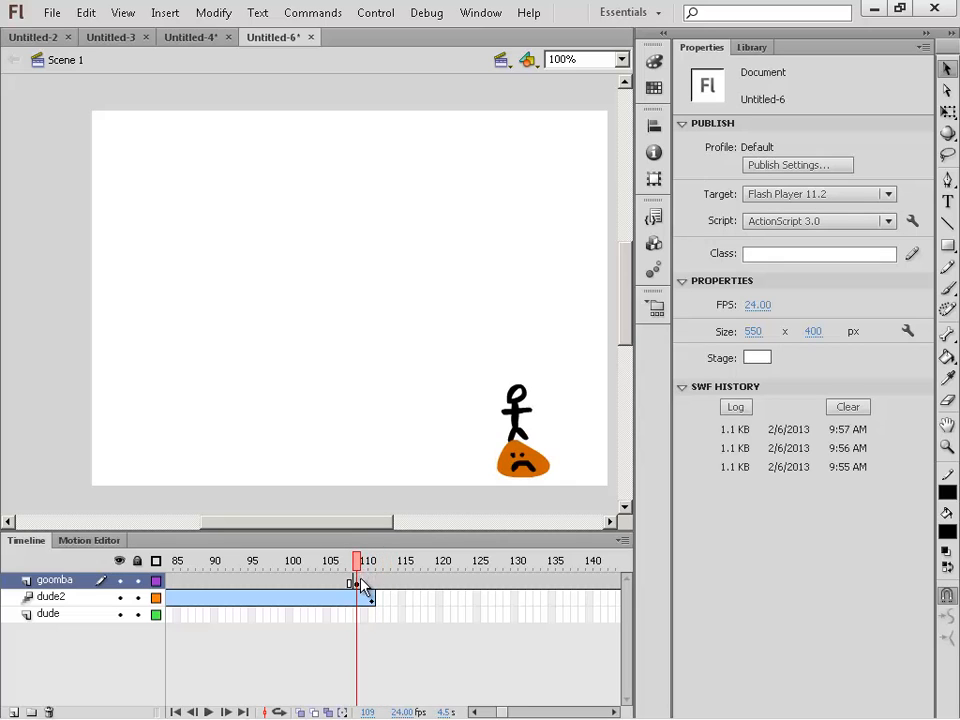
# Create a classic tween from the goomba layer's keyframe at frame 109
pyautogui.click(361, 581)
pyautogui.rightClick(362, 583)
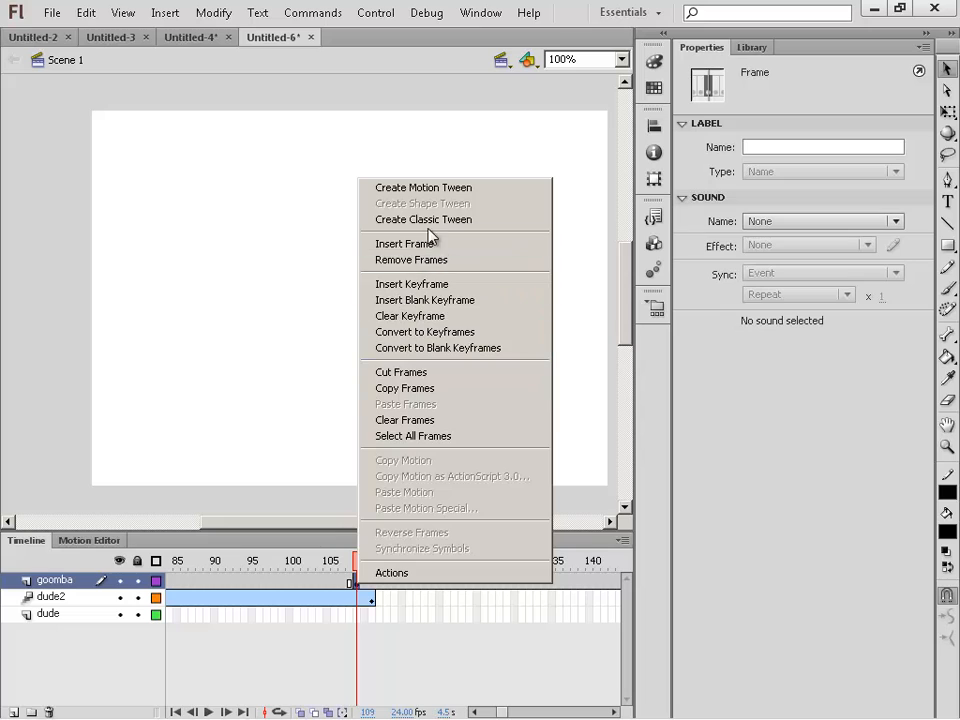
pyautogui.click(434, 220)
# Trim the goomba layer's tweened frames to end at frame 111, and insert a keyframe at frame 112
pyautogui.click(381, 584)
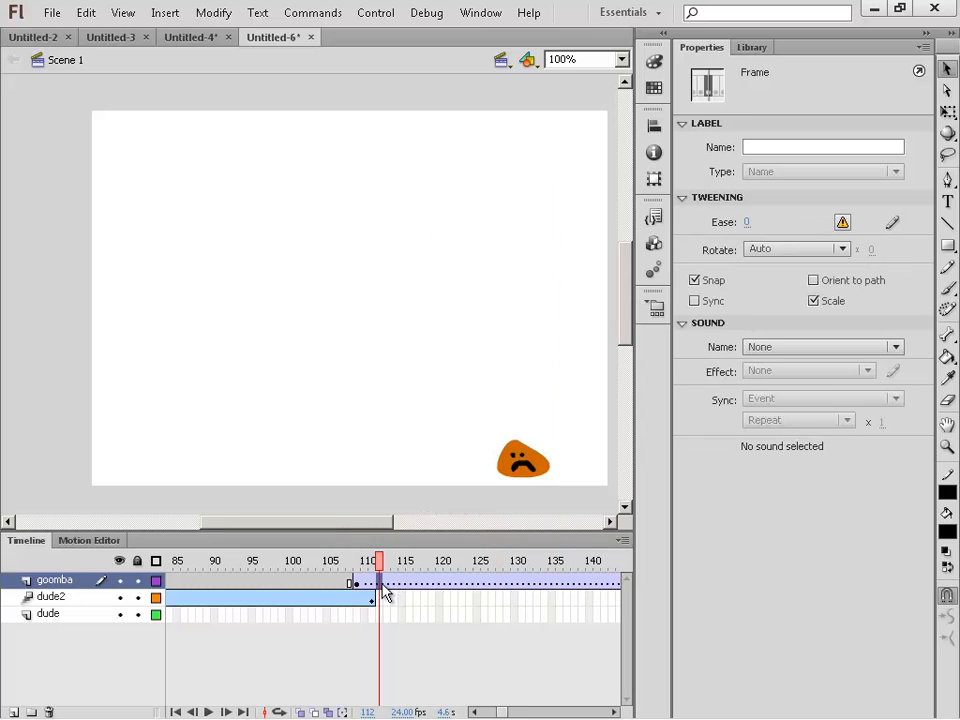
pyautogui.hotkey('shift', 'F5')
pyautogui.hotkey('shift', 'F5')
pyautogui.hotkey('shift', 'F5')
pyautogui.hotkey('shift', 'F5')
pyautogui.hotkey('shift', 'F5')
pyautogui.hotkey('shift', 'F5')
pyautogui.hotkey('shift', 'F5')
pyautogui.hotkey('shift', 'F5')
pyautogui.hotkey('shift', 'F5')
pyautogui.hotkey('shift', 'F5')
pyautogui.hotkey('shift', 'F5')
pyautogui.hotkey('shift', 'F5')
pyautogui.hotkey('shift', 'F5')
pyautogui.hotkey('shift', 'F5')
pyautogui.hotkey('shift', 'F5')
pyautogui.hotkey('shift', 'F5')
pyautogui.hotkey('shift', 'F5')
pyautogui.hotkey('shift', 'F5')
pyautogui.hotkey('shift', 'F5')
pyautogui.hotkey('shift', 'F5')
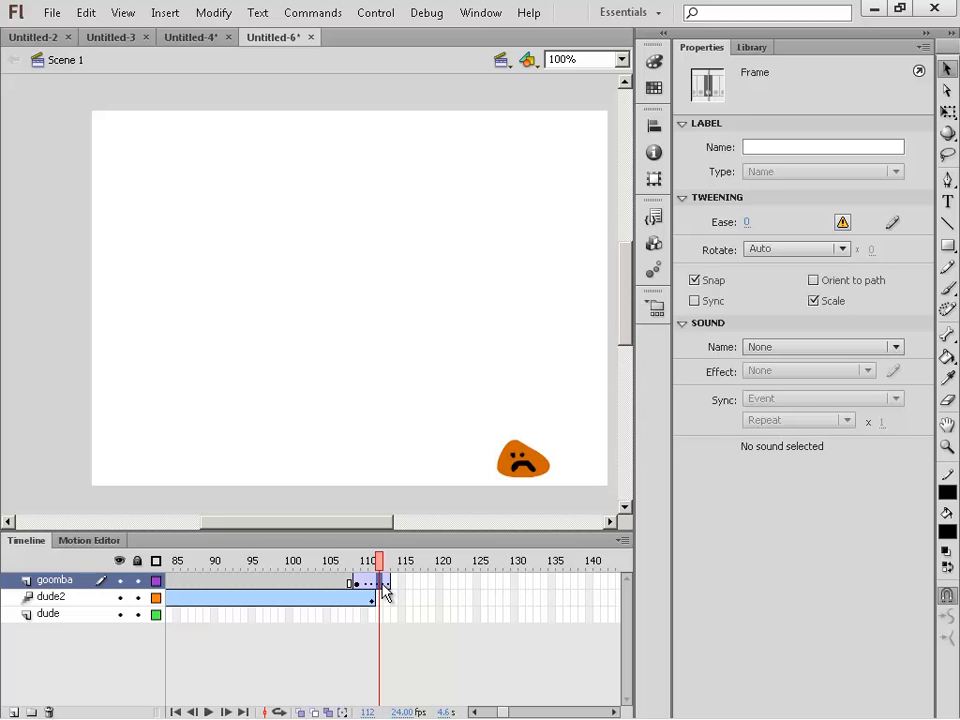
pyautogui.hotkey('shift', 'F5')
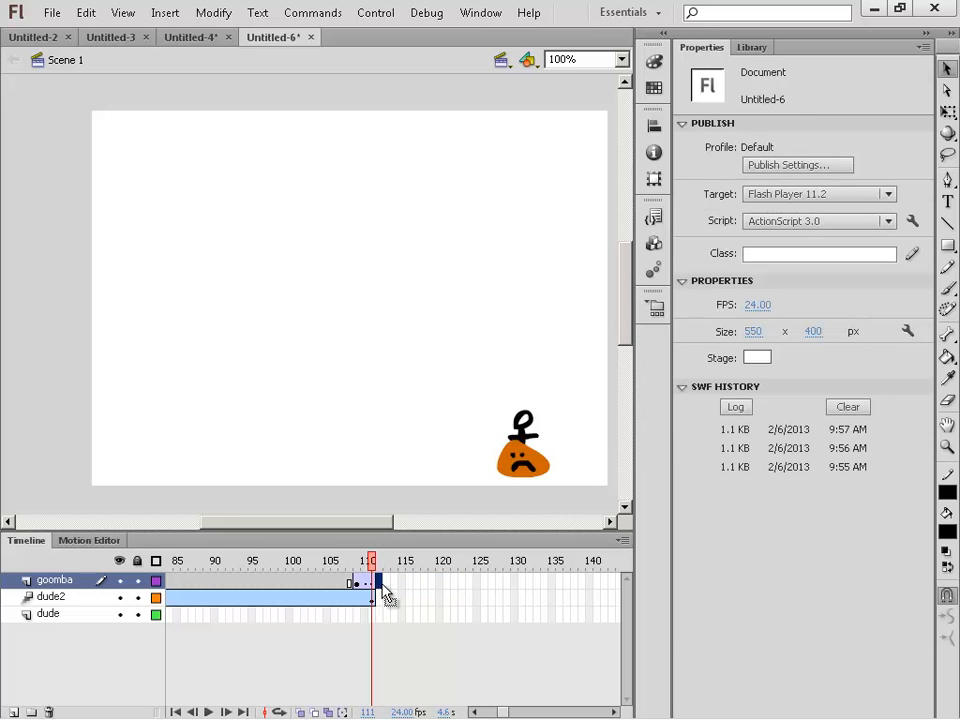
pyautogui.rightClick(386, 593)
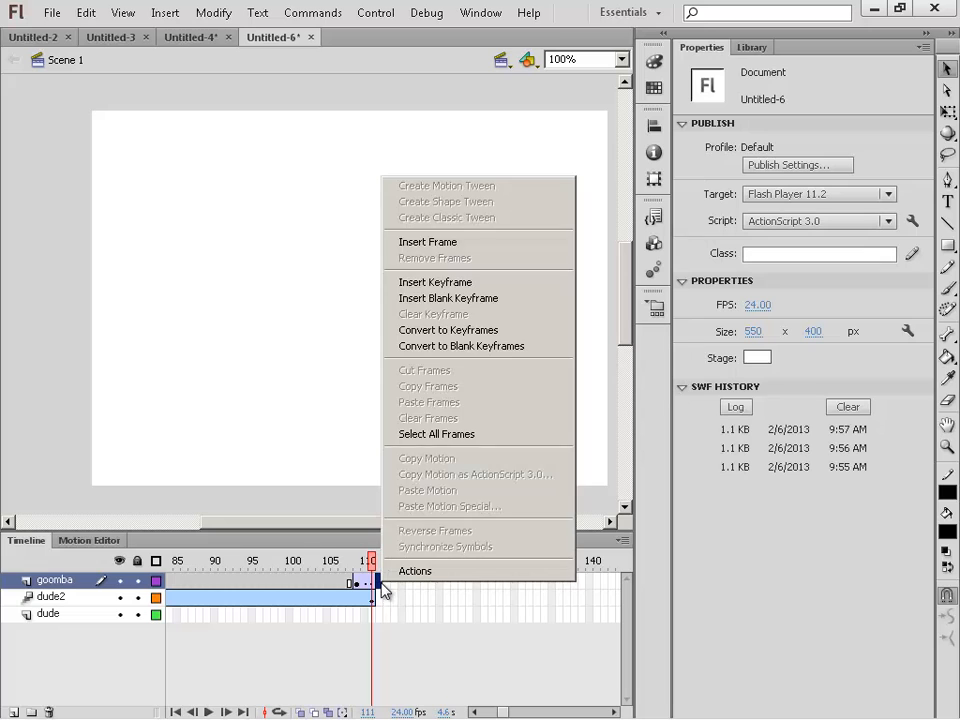
pyautogui.click(450, 283)
# Squash the goomba at frame 112 with Free Transform to a height of 16.30, keeping its base on the ground at Y 375
pyautogui.click(358, 582)
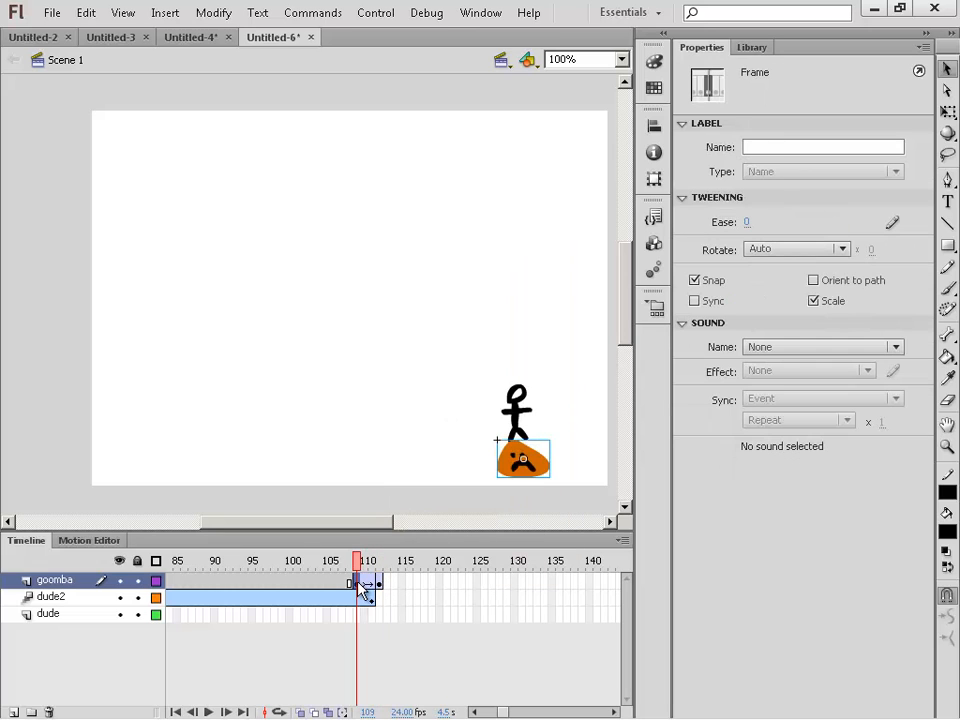
pyautogui.click(372, 582)
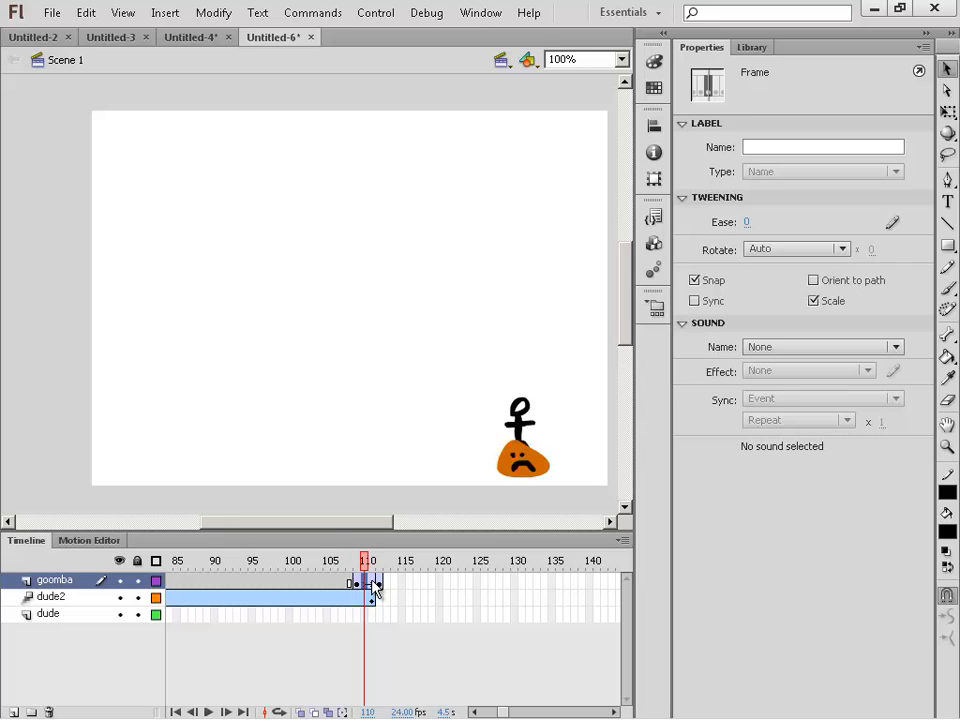
pyautogui.click(379, 582)
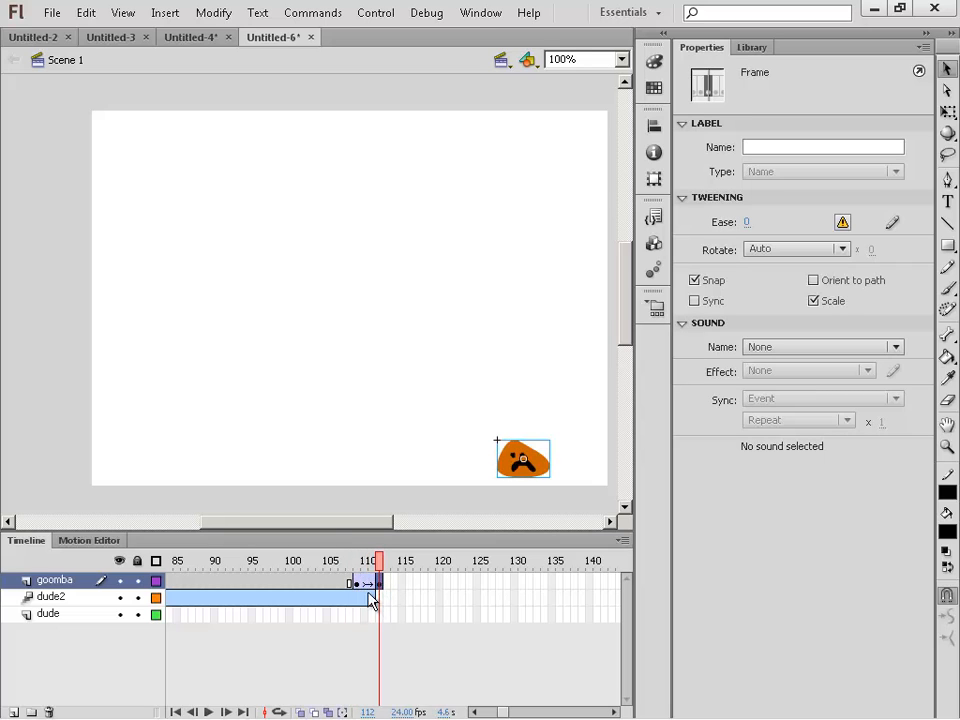
pyautogui.click(359, 582)
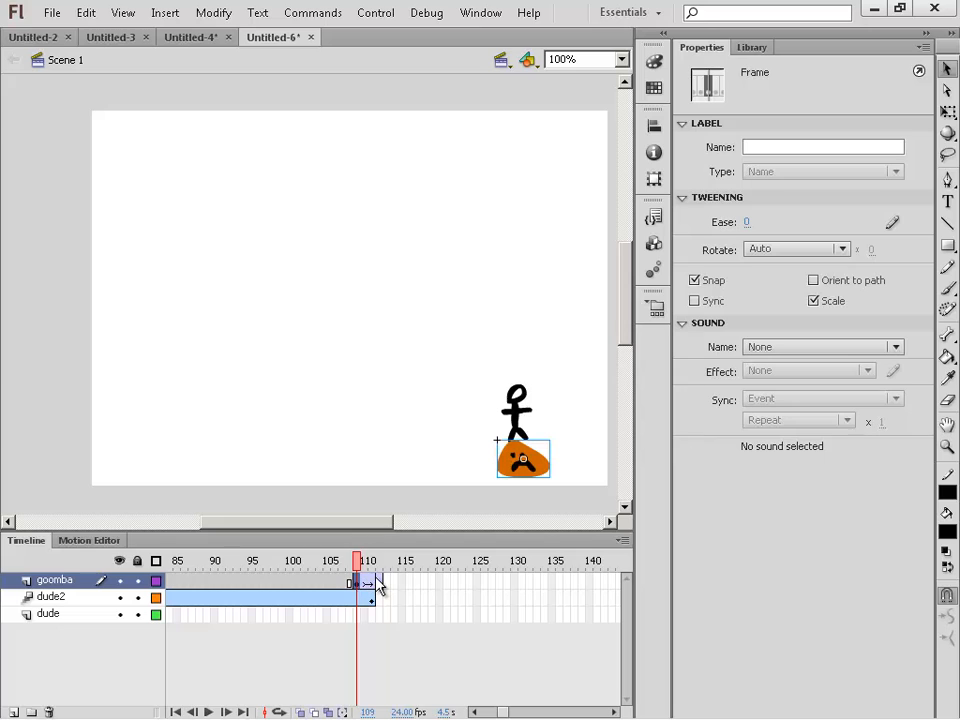
pyautogui.click(379, 590)
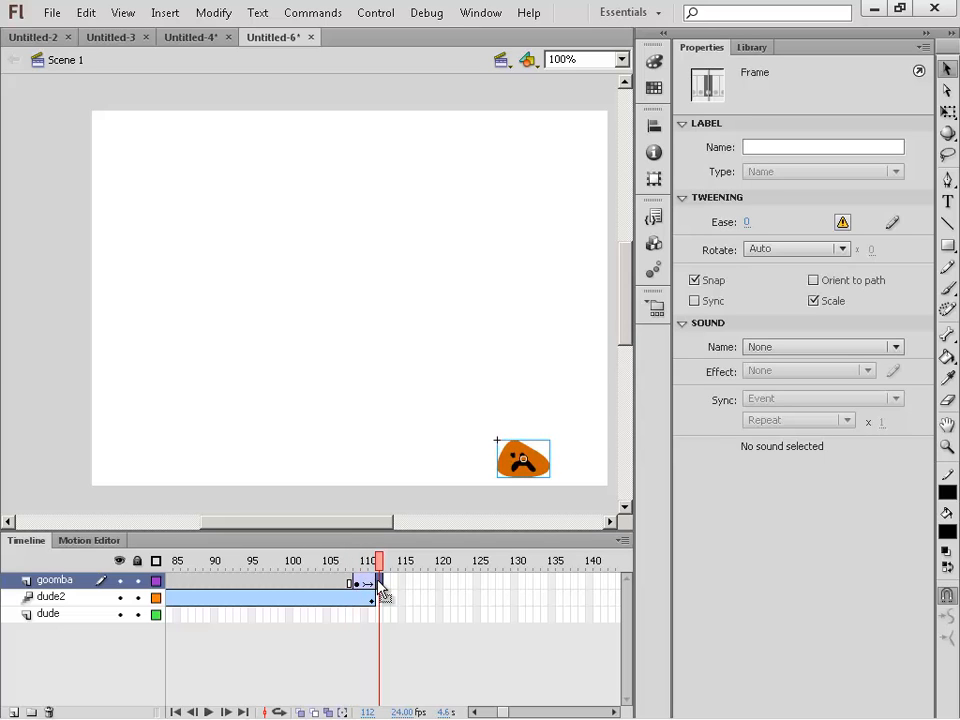
pyautogui.click(947, 112)
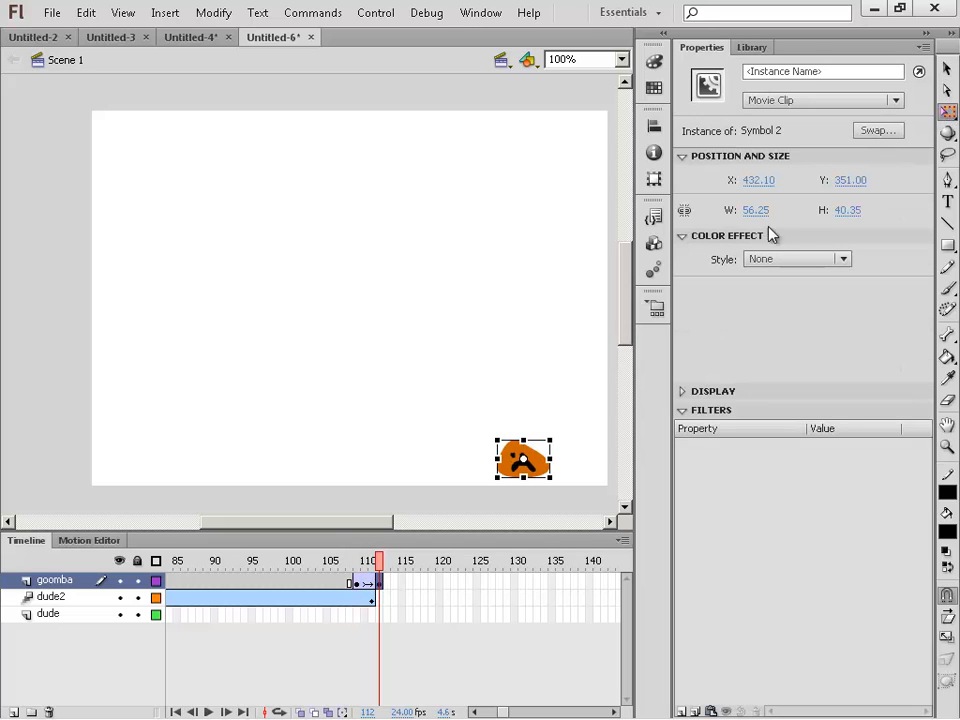
pyautogui.moveTo(525, 443); pyautogui.dragTo(527, 456)
pyautogui.press('Down')
pyautogui.press('Down')
pyautogui.press('Down')
pyautogui.press('Down')
pyautogui.press('Down')
pyautogui.press('Down')
pyautogui.press('Down')
pyautogui.press('Down')
pyautogui.press('Down')
pyautogui.press('Down')
pyautogui.press('Down')
pyautogui.press('Down')
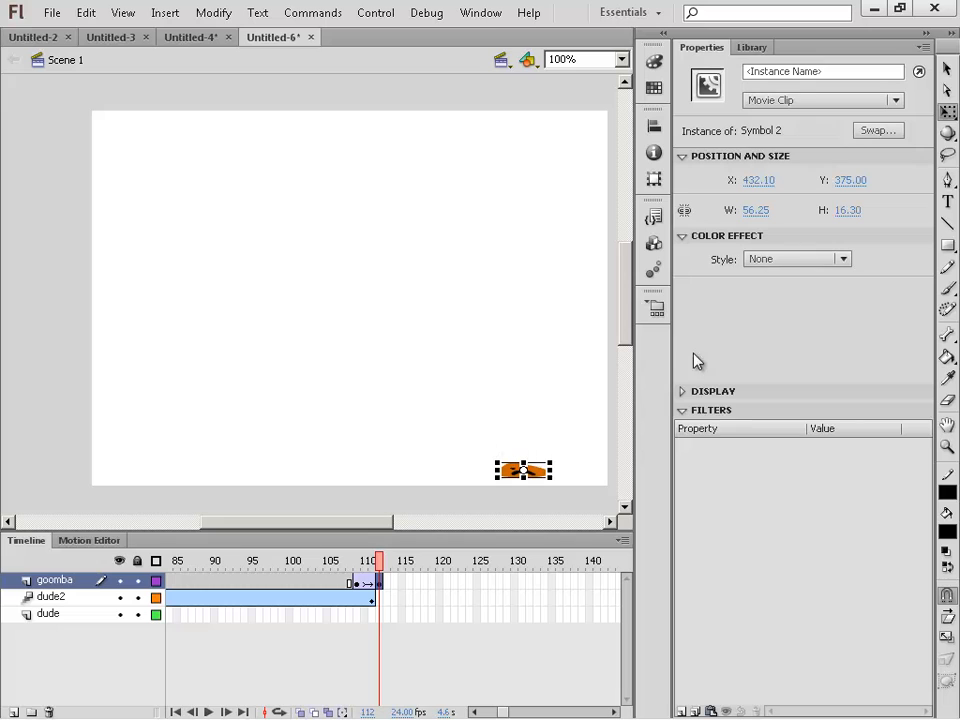
pyautogui.click(946, 68)
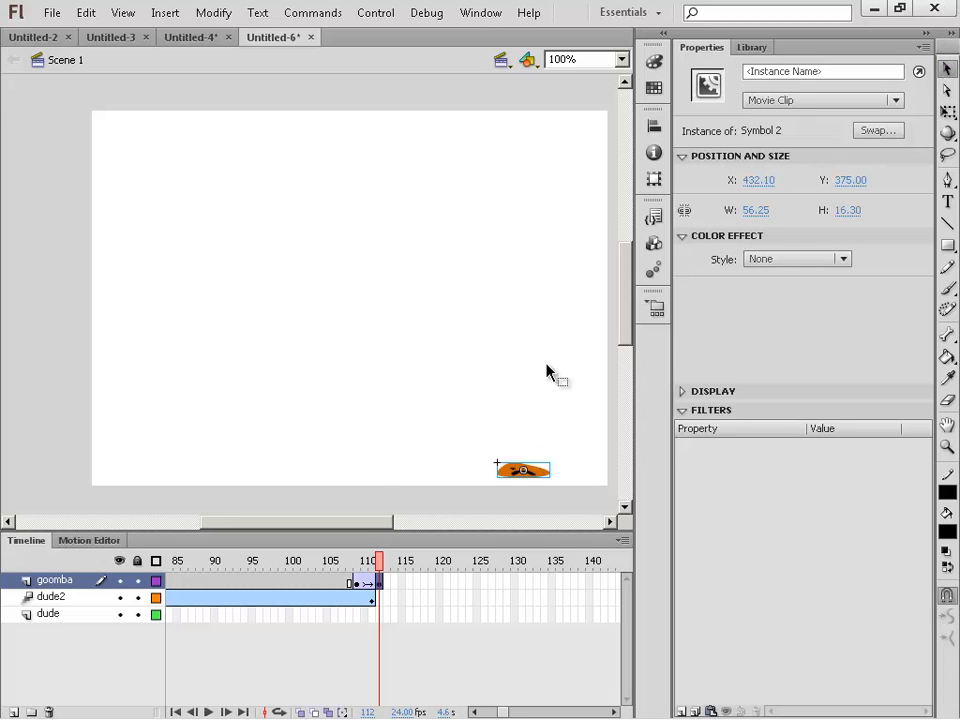
# Preview the goomba being squashed and insert a blank keyframe at frame 113 of the goomba layer
pyautogui.click(350, 560)
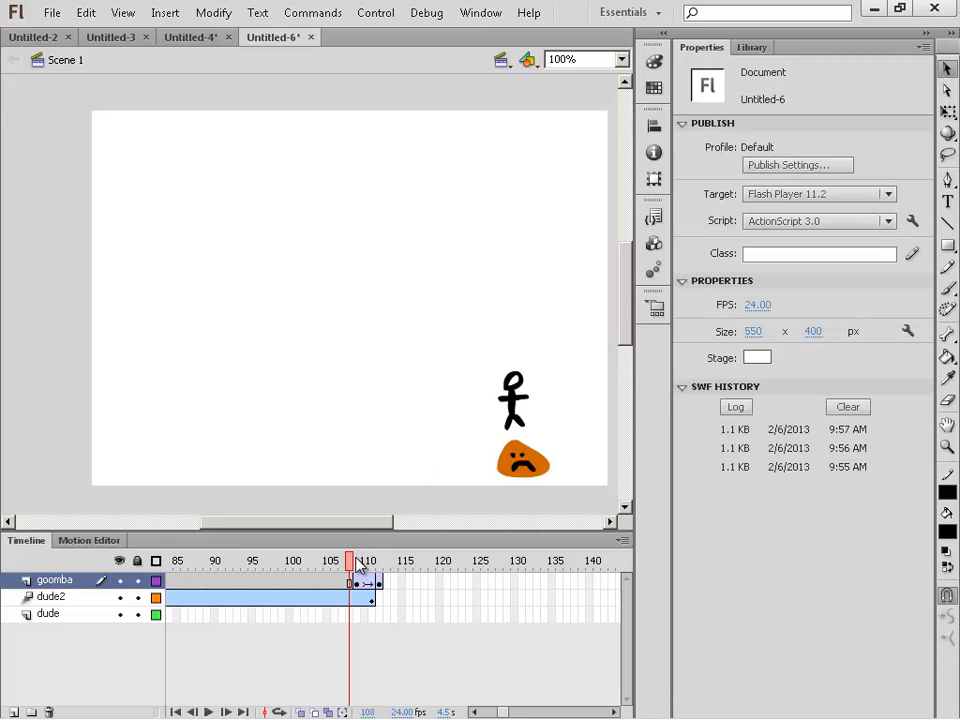
pyautogui.moveTo(358, 566); pyautogui.dragTo(388, 577)
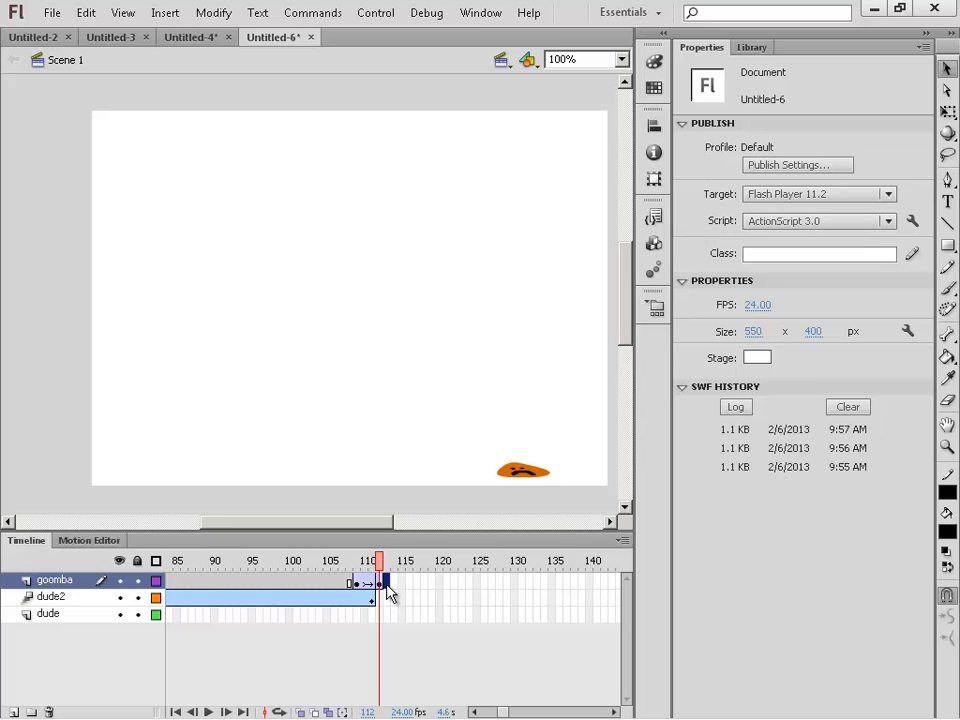
pyautogui.rightClick(388, 592)
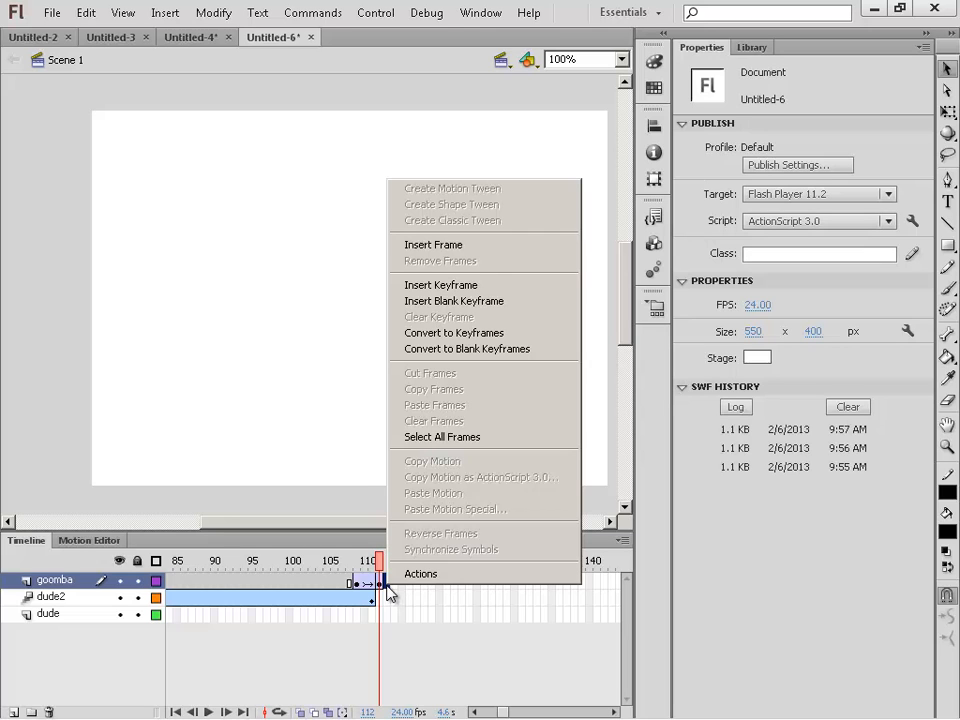
pyautogui.click(460, 301)
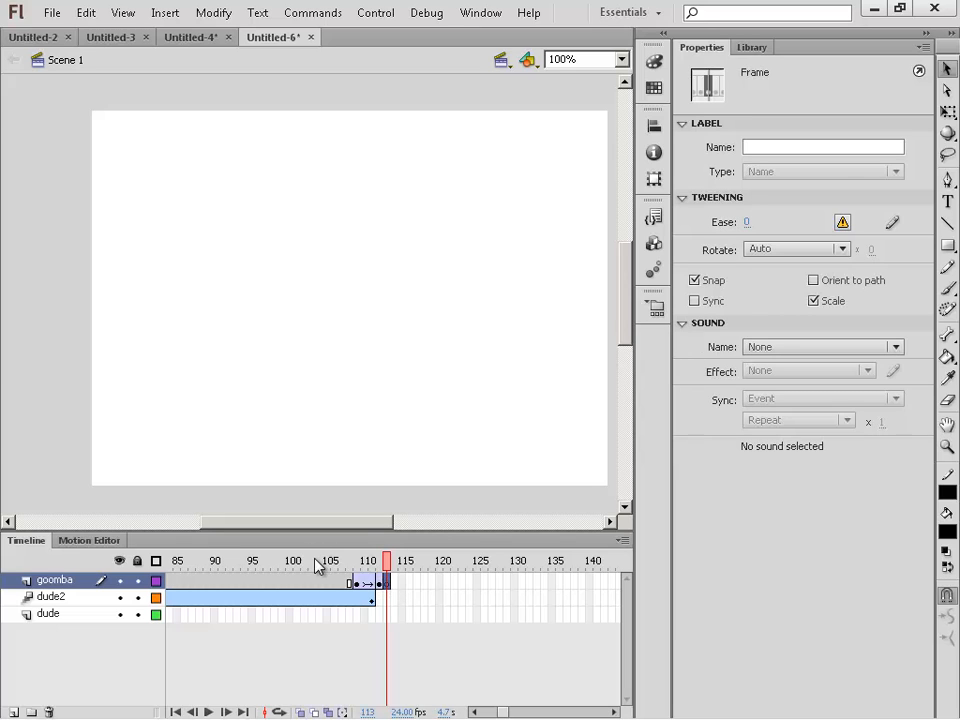
# Preview the landing and insert a blank keyframe at frame 112 of the dude2 layer, directly after the jump tween
pyautogui.moveTo(318, 568); pyautogui.dragTo(394, 566)
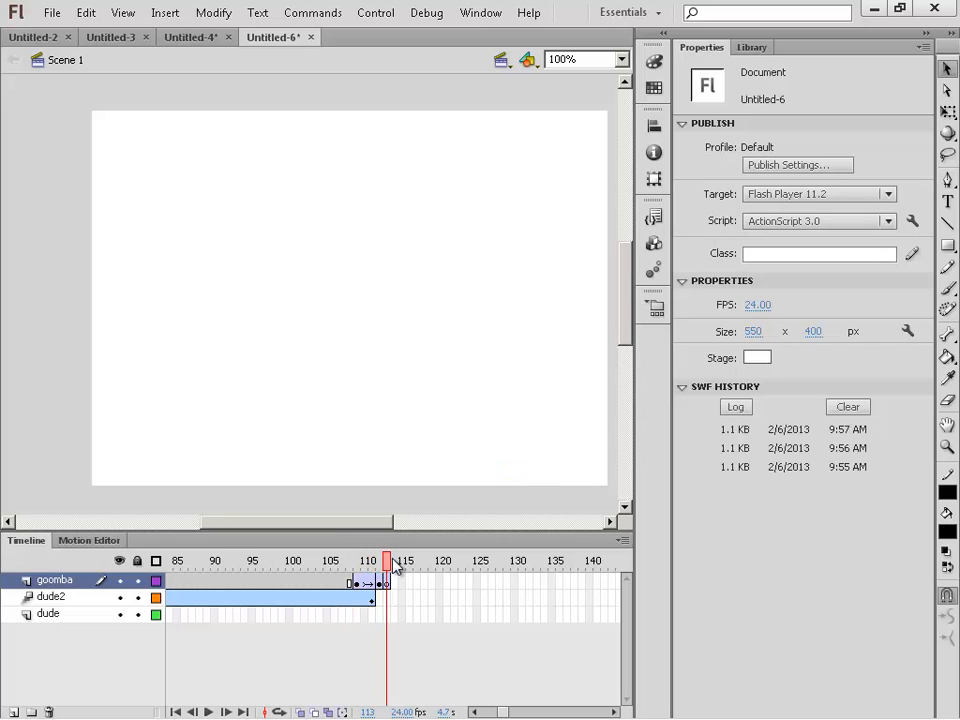
pyautogui.rightClick(380, 597)
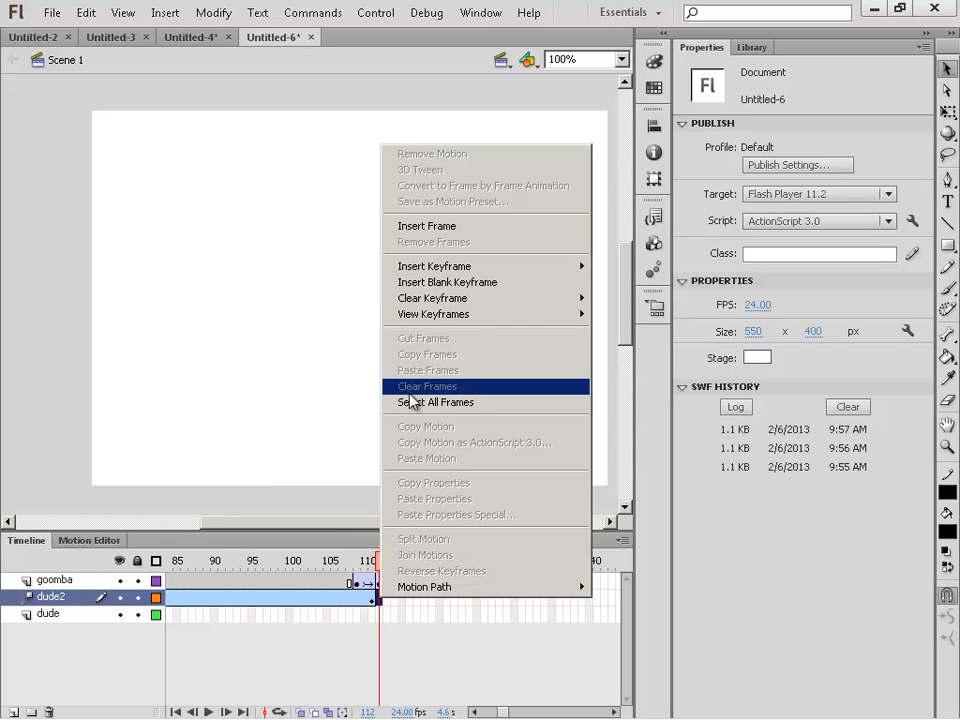
pyautogui.click(447, 283)
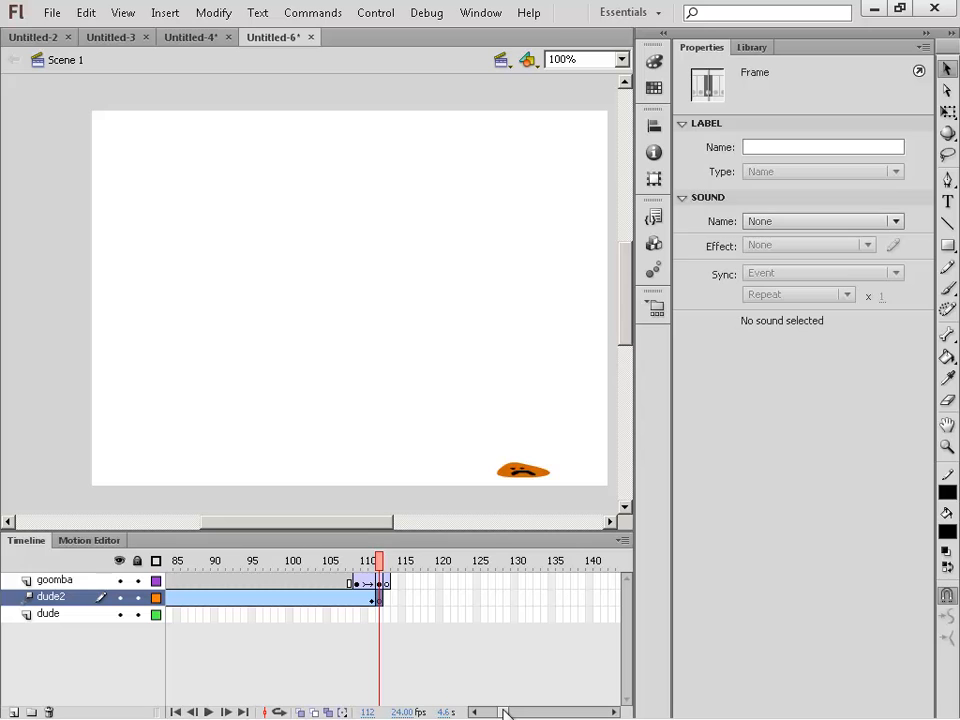
# Compare the stick figures at frames 51 and 72 of the dude layer and copy the editable drawing from frame 51
pyautogui.moveTo(501, 712); pyautogui.dragTo(494, 710)
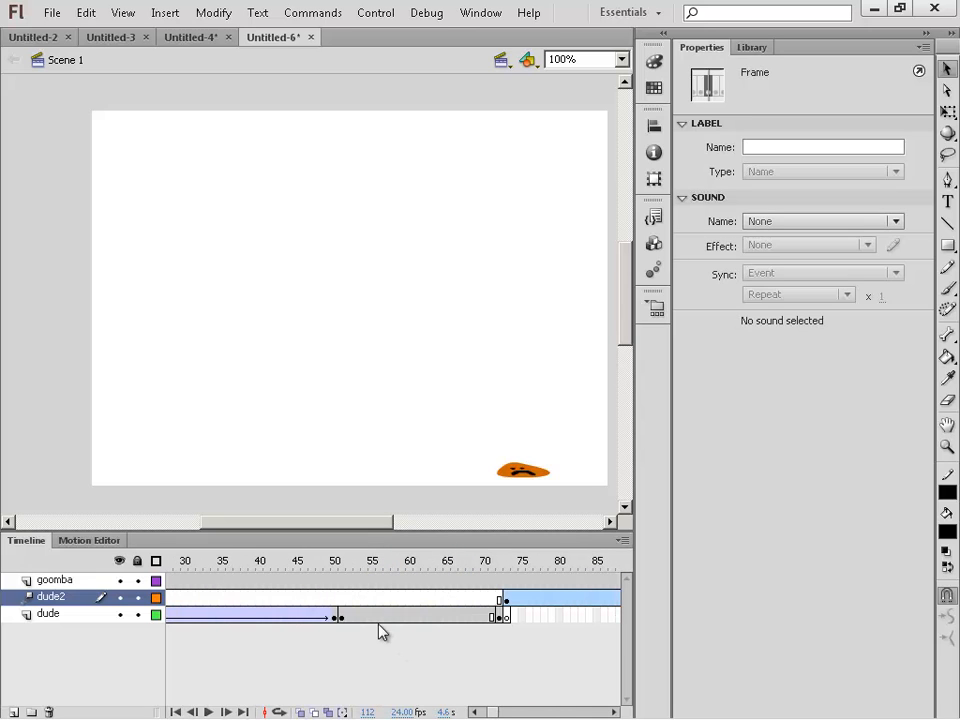
pyautogui.click(345, 618)
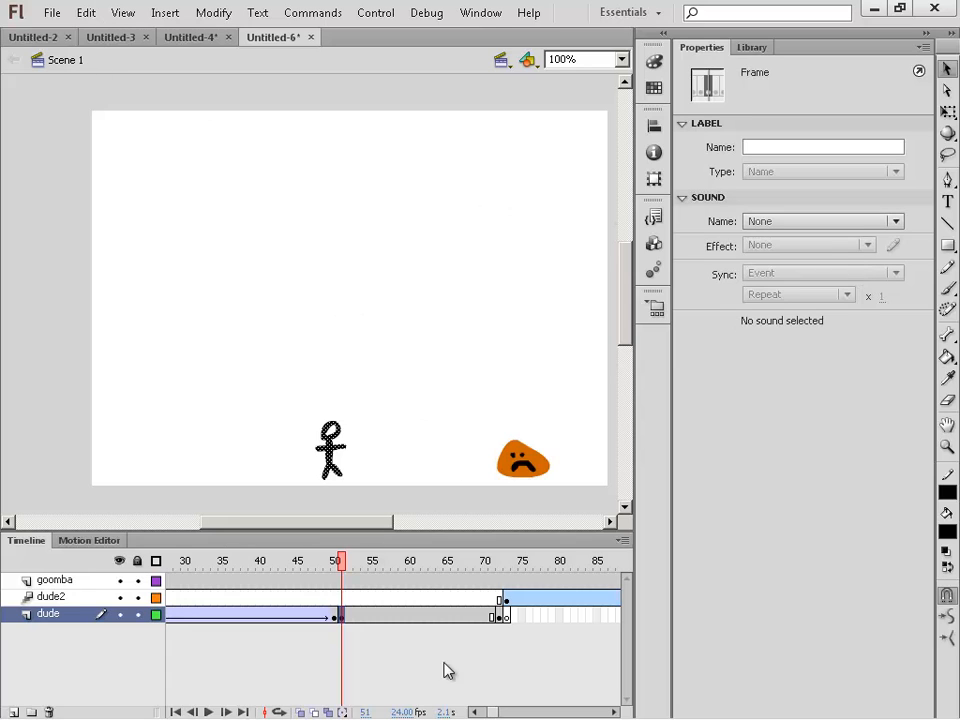
pyautogui.click(500, 618)
pyautogui.moveTo(493, 712); pyautogui.dragTo(500, 712)
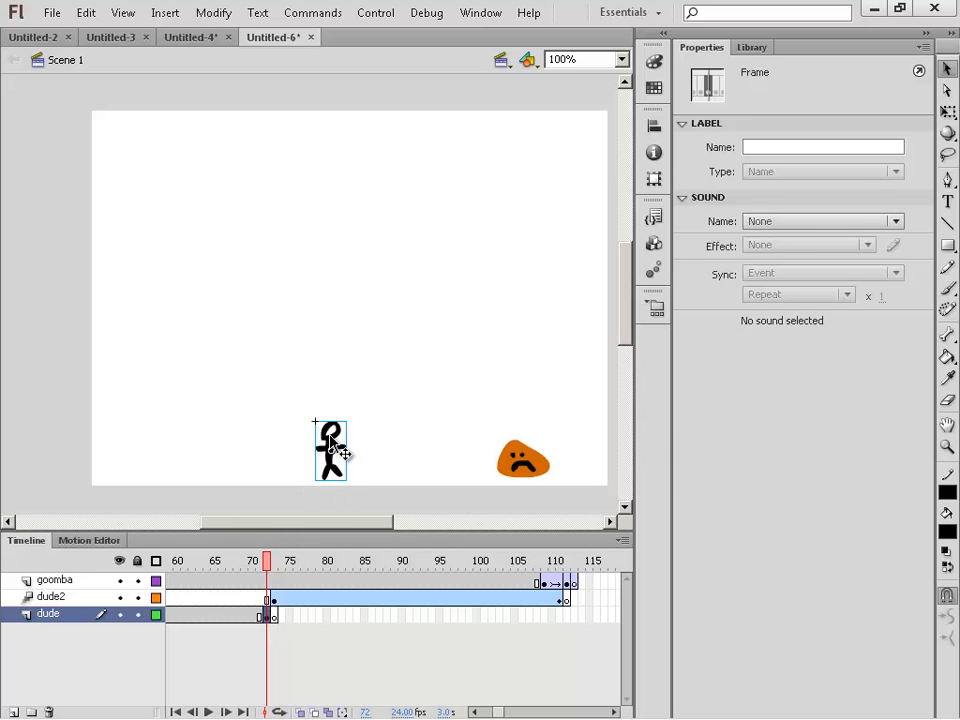
pyautogui.click(322, 447)
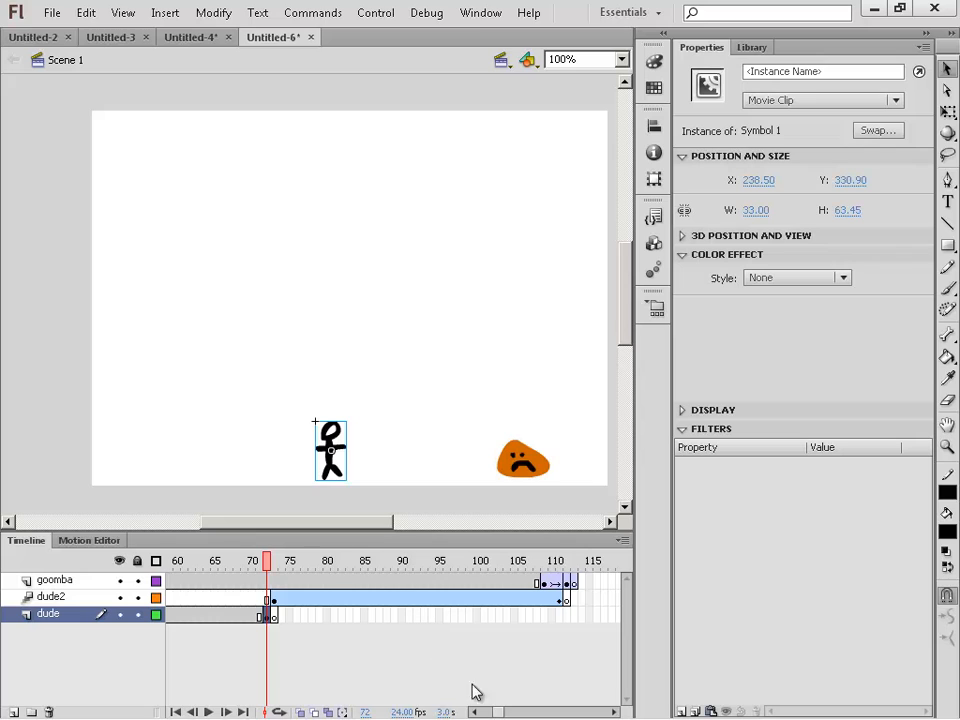
pyautogui.moveTo(497, 712); pyautogui.dragTo(491, 712)
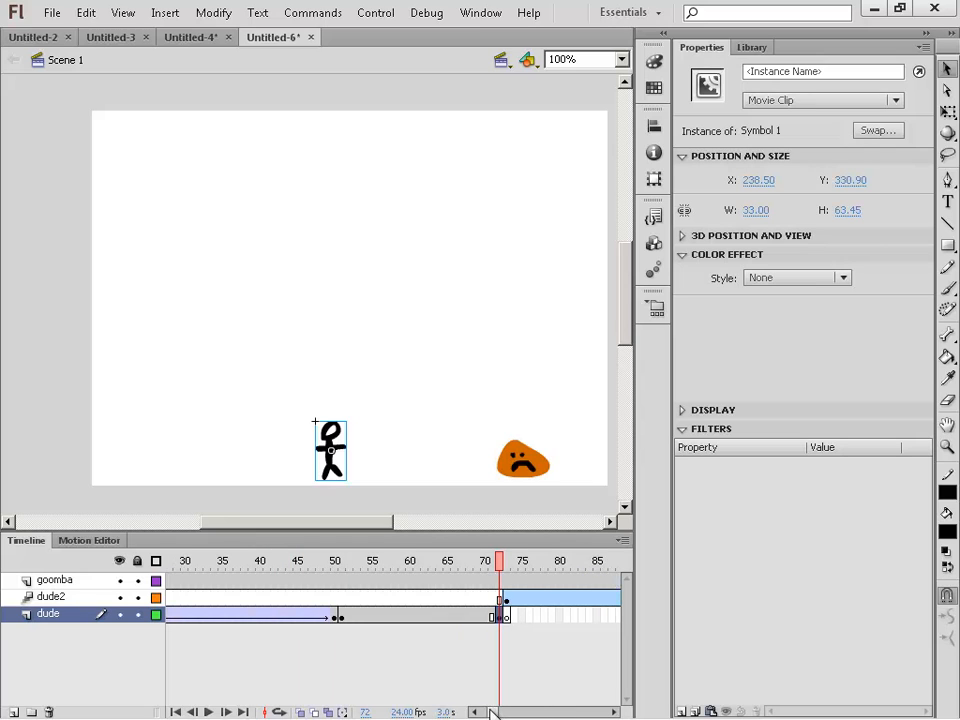
pyautogui.click(344, 614)
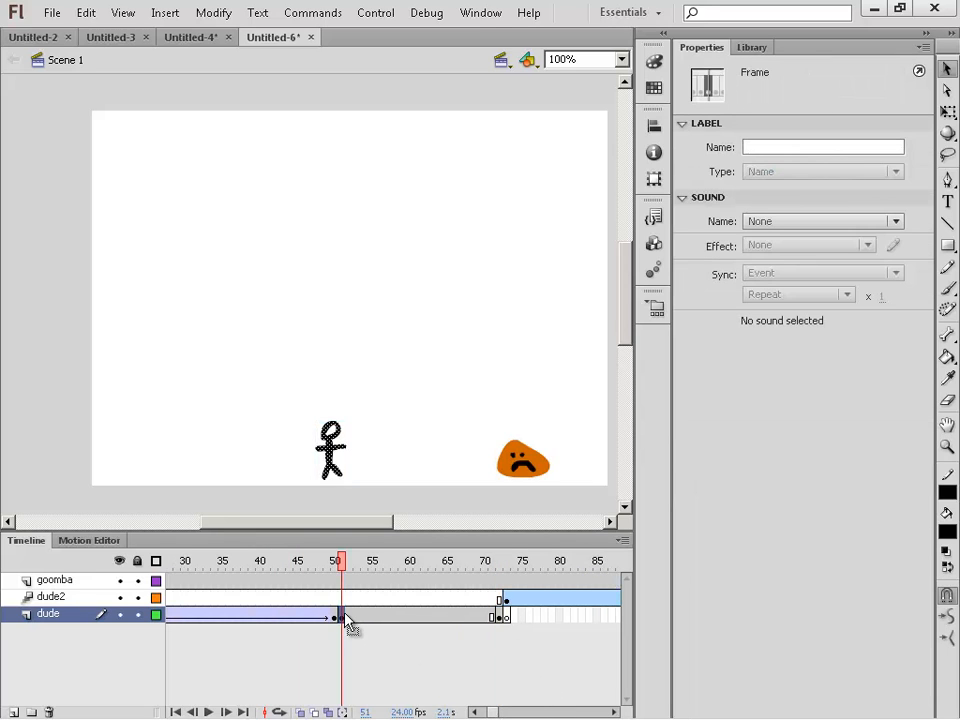
pyautogui.click(86, 12)
pyautogui.click(118, 90)
# Insert a blank keyframe at frame 112 of the dude layer, aligned with the end of the jump
pyautogui.click(497, 712)
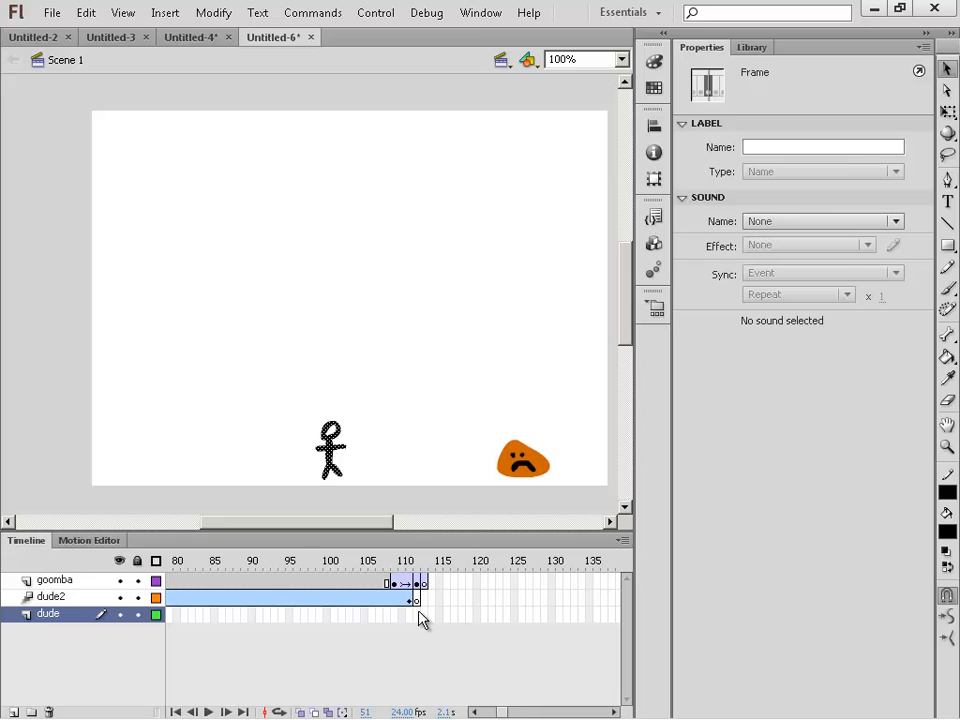
pyautogui.click(417, 615)
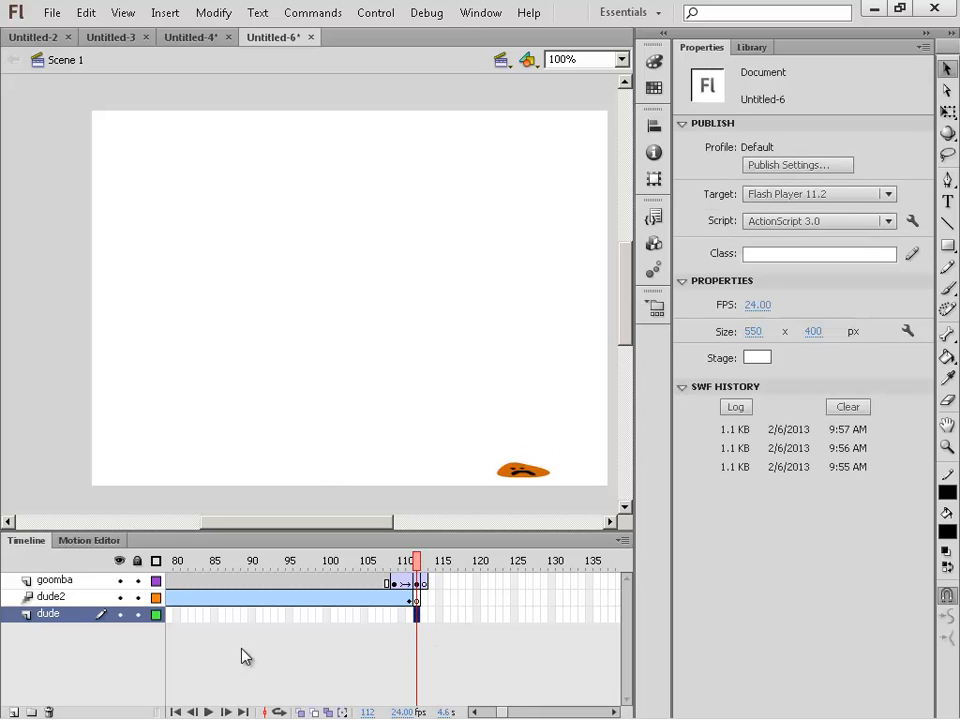
pyautogui.rightClick(416, 617)
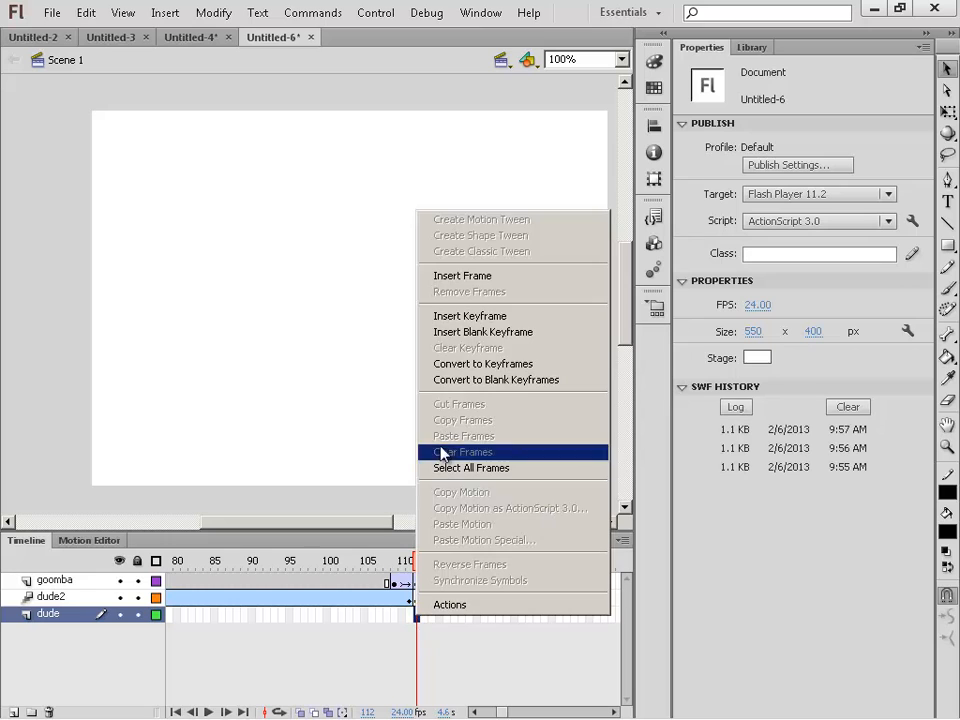
pyautogui.click(470, 332)
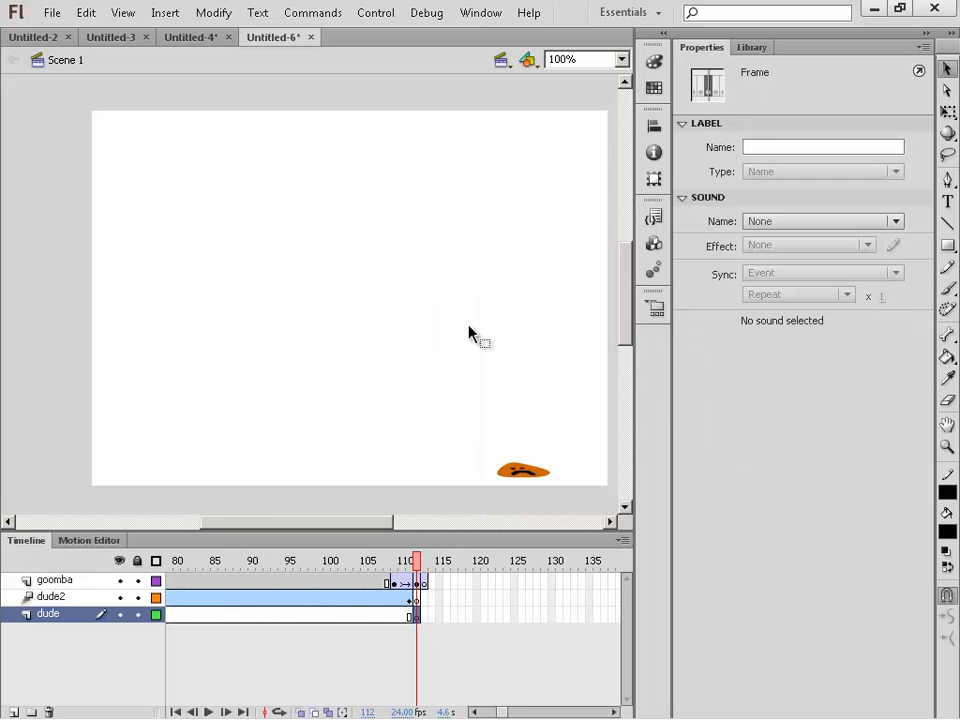
# Paste the copied stick figure in place at frame 112 of the dude layer and move it right onto the squashed goomba
pyautogui.click(86, 18)
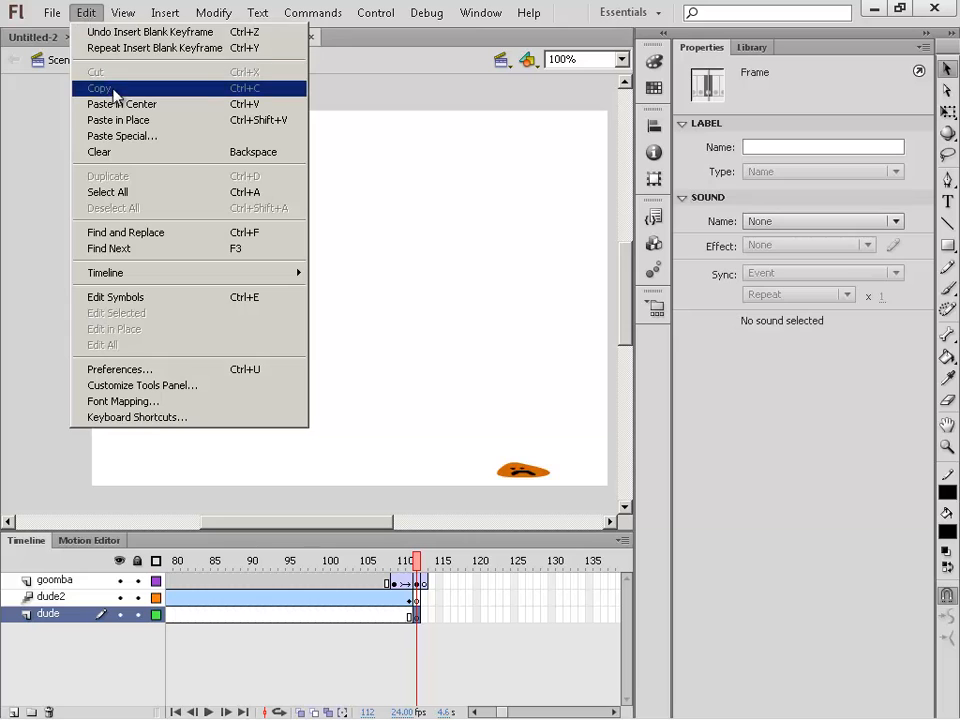
pyautogui.click(110, 120)
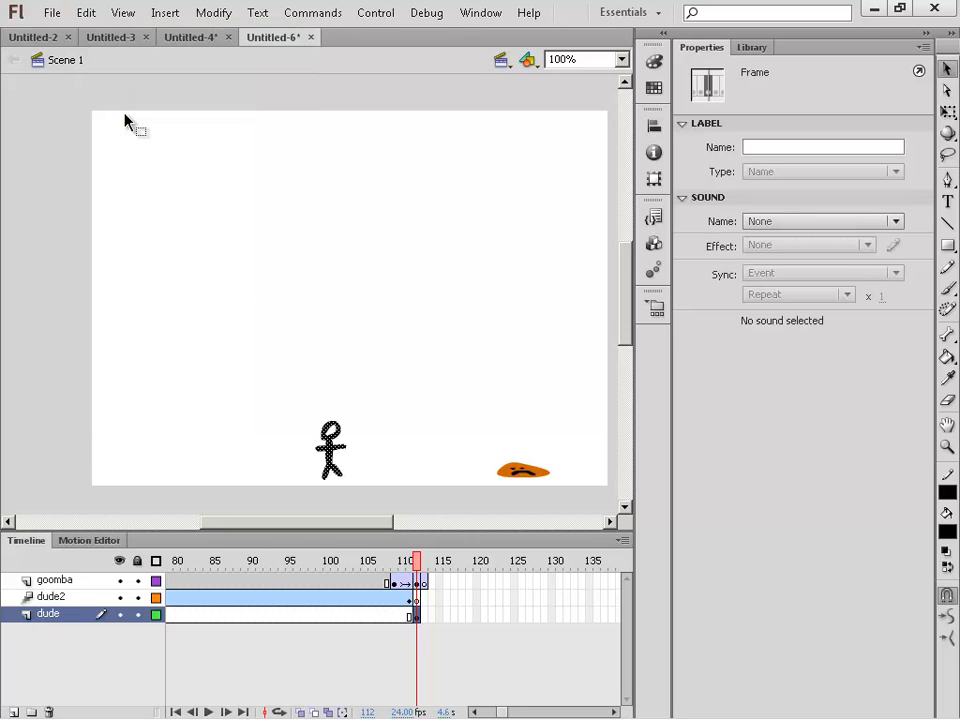
pyautogui.hotkey('shift', 'Right')
pyautogui.hotkey('shift', 'Right')
pyautogui.hotkey('shift', 'Right')
pyautogui.hotkey('shift', 'Right')
pyautogui.hotkey('shift', 'Right')
pyautogui.hotkey('shift', 'Right')
pyautogui.hotkey('shift', 'Right')
pyautogui.hotkey('shift', 'Right')
pyautogui.hotkey('shift', 'Right')
pyautogui.hotkey('shift', 'Right')
pyautogui.hotkey('shift', 'Right')
pyautogui.hotkey('shift', 'Right')
pyautogui.hotkey('shift', 'Right')
pyautogui.hotkey('shift', 'Right')
pyautogui.hotkey('shift', 'Right')
pyautogui.hotkey('shift', 'Right')
pyautogui.hotkey('shift', 'Right')
pyautogui.hotkey('shift', 'Right')
pyautogui.hotkey('shift', 'Right')
pyautogui.hotkey('shift', 'Right')
pyautogui.hotkey('shift', 'Left')
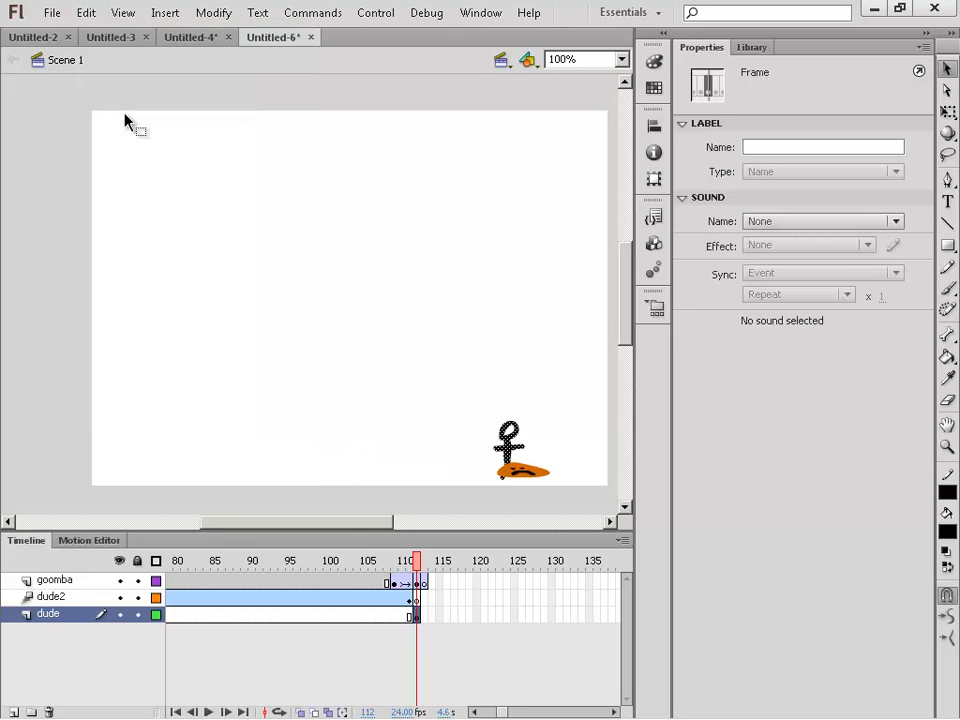
# Nudge the stick figure at frame 112 horizontally until it stands centred over the squashed goomba, and preview the landing
pyautogui.hotkey('shift', 'Left')
pyautogui.hotkey('shift', 'Left')
pyautogui.hotkey('shift', 'Left')
pyautogui.hotkey('shift', 'Left')
pyautogui.press('Right')
pyautogui.press('Right')
pyautogui.press('Right')
pyautogui.press('Right')
pyautogui.hotkey('shift', 'Right')
pyautogui.hotkey('shift', 'Right')
pyautogui.hotkey('shift', 'Right')
pyautogui.hotkey('shift', 'Right')
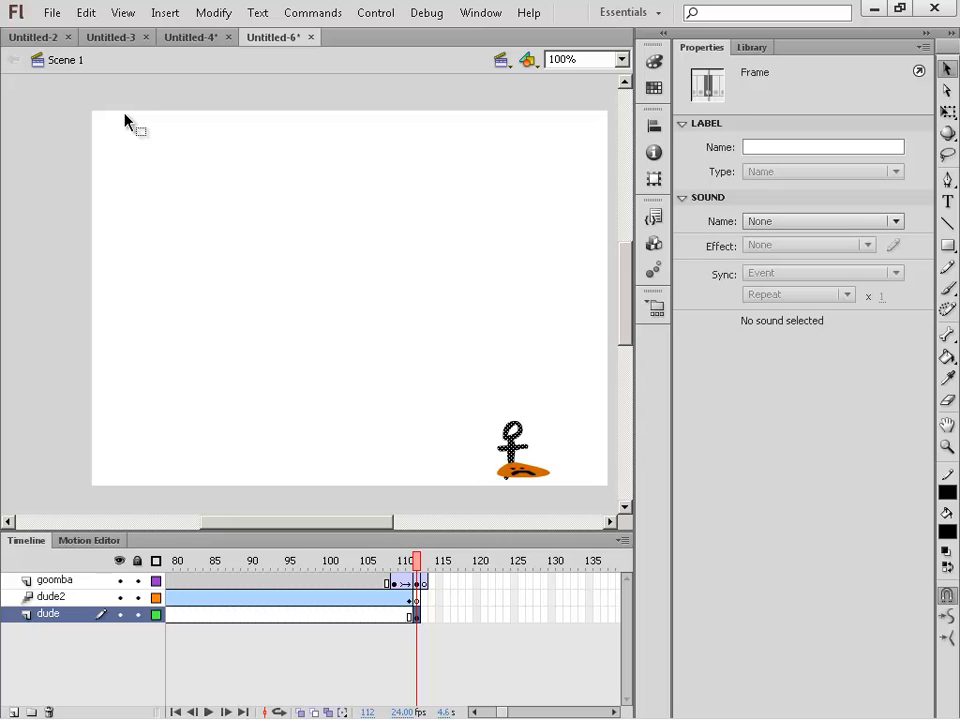
pyautogui.hotkey('shift', 'Right')
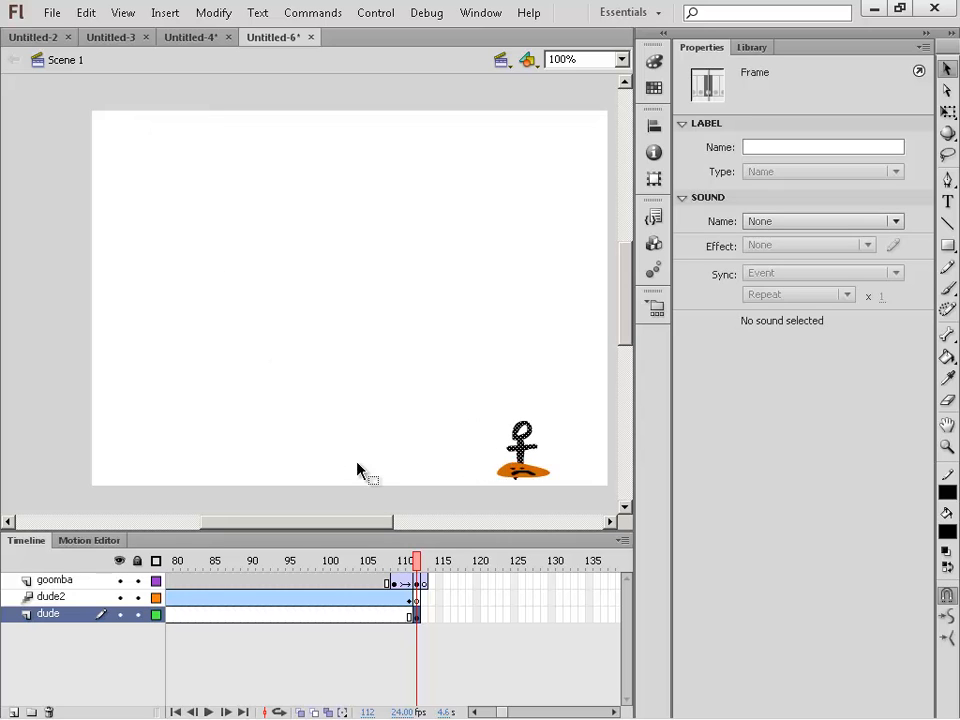
pyautogui.click(378, 567)
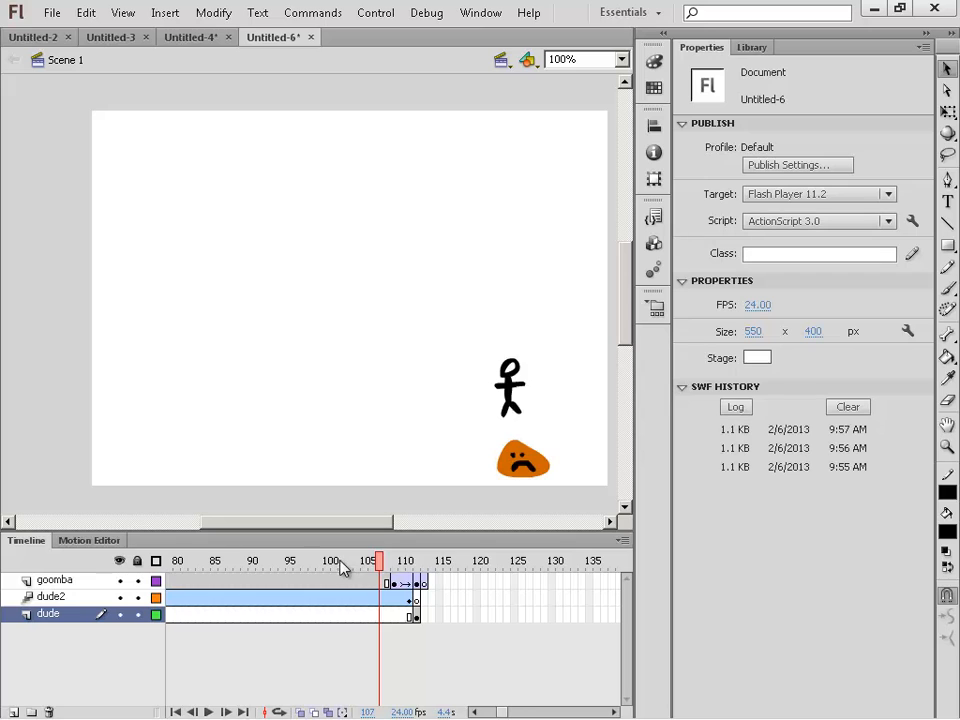
pyautogui.moveTo(341, 566); pyautogui.dragTo(425, 572)
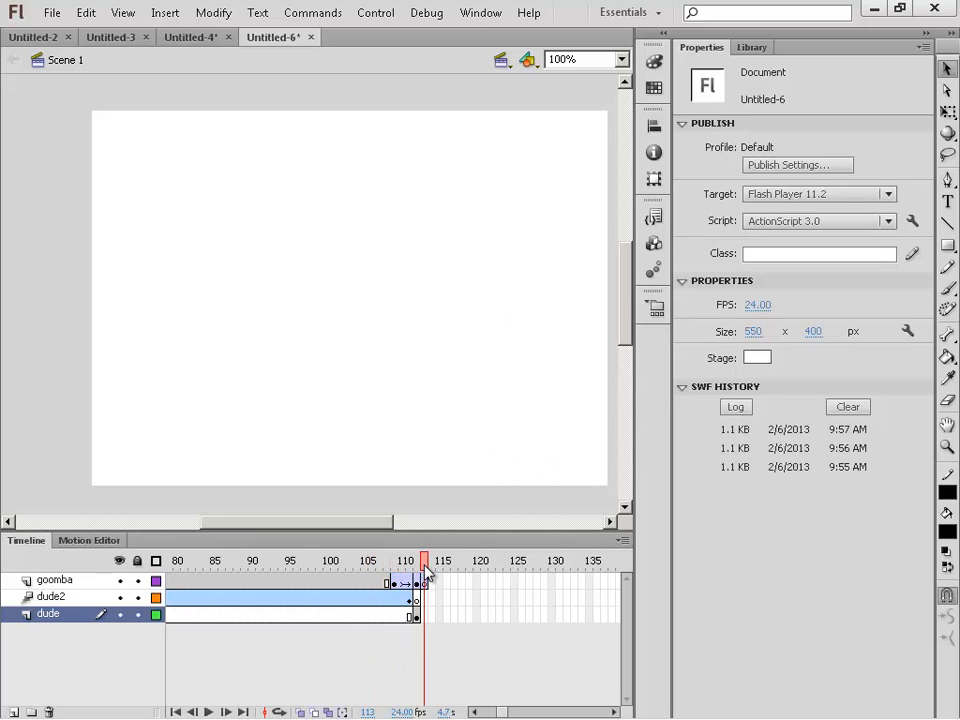
# Extend the stick figure's landing pose on the dude layer from frame 112 through frame 135
pyautogui.click(417, 615)
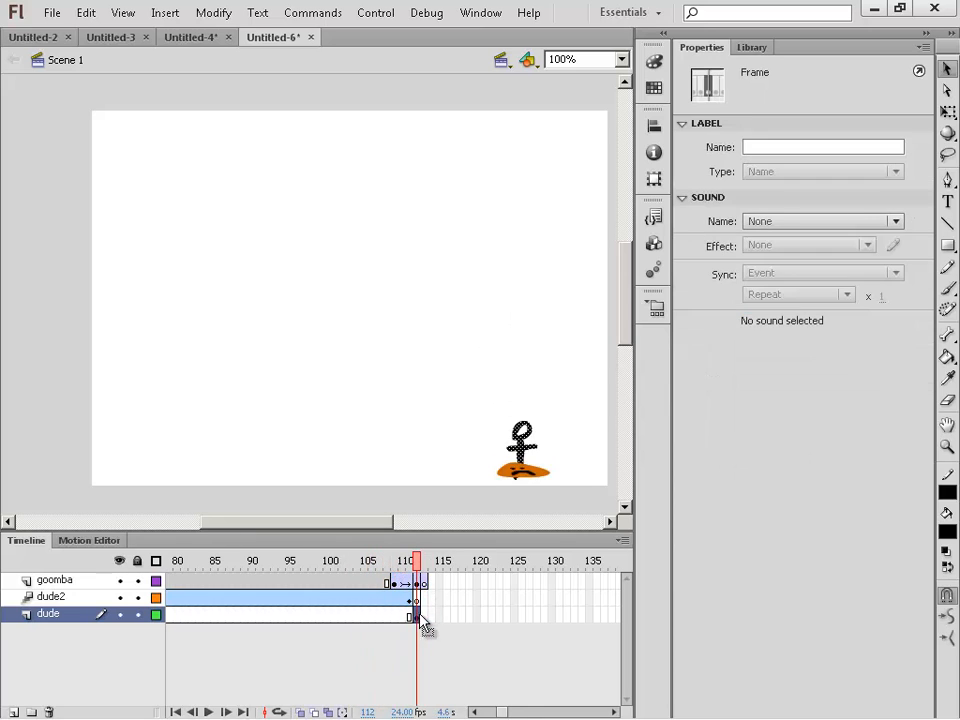
pyautogui.click(424, 614)
pyautogui.press('F5')
pyautogui.press('F5')
pyautogui.press('F5')
pyautogui.press('F5')
pyautogui.press('F5')
pyautogui.press('F5')
pyautogui.press('F5')
pyautogui.press('F5')
pyautogui.press('F5')
pyautogui.press('F5')
pyautogui.press('F5')
pyautogui.press('F5')
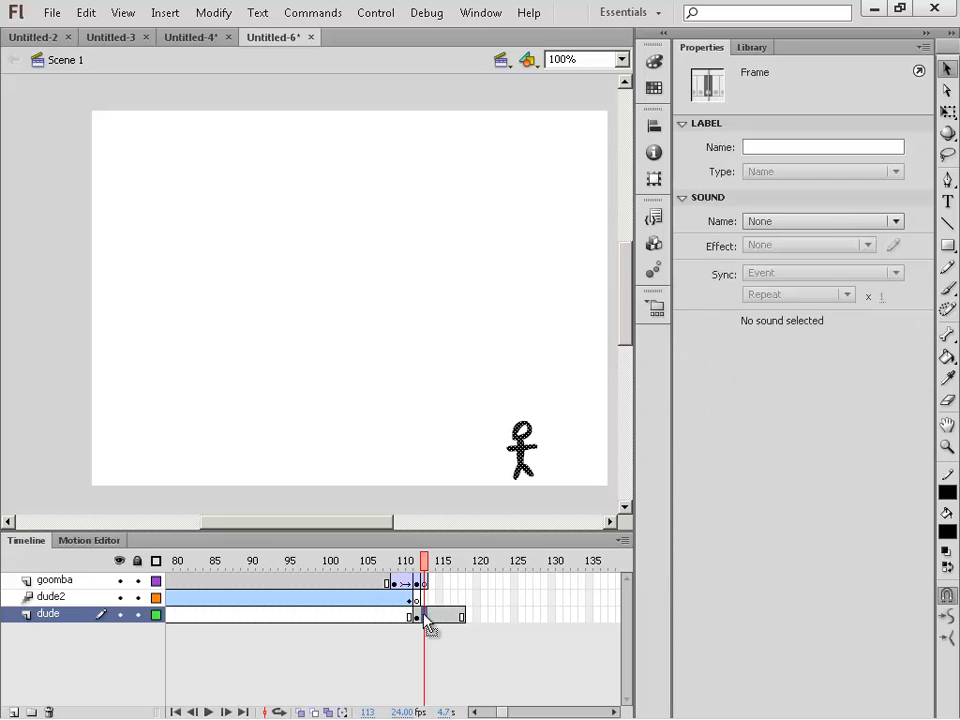
pyautogui.press('F5')
pyautogui.press('F5')
pyautogui.press('F5')
pyautogui.press('F5')
pyautogui.press('F5')
pyautogui.press('F5')
pyautogui.press('F5')
pyautogui.press('F5')
pyautogui.press('F5')
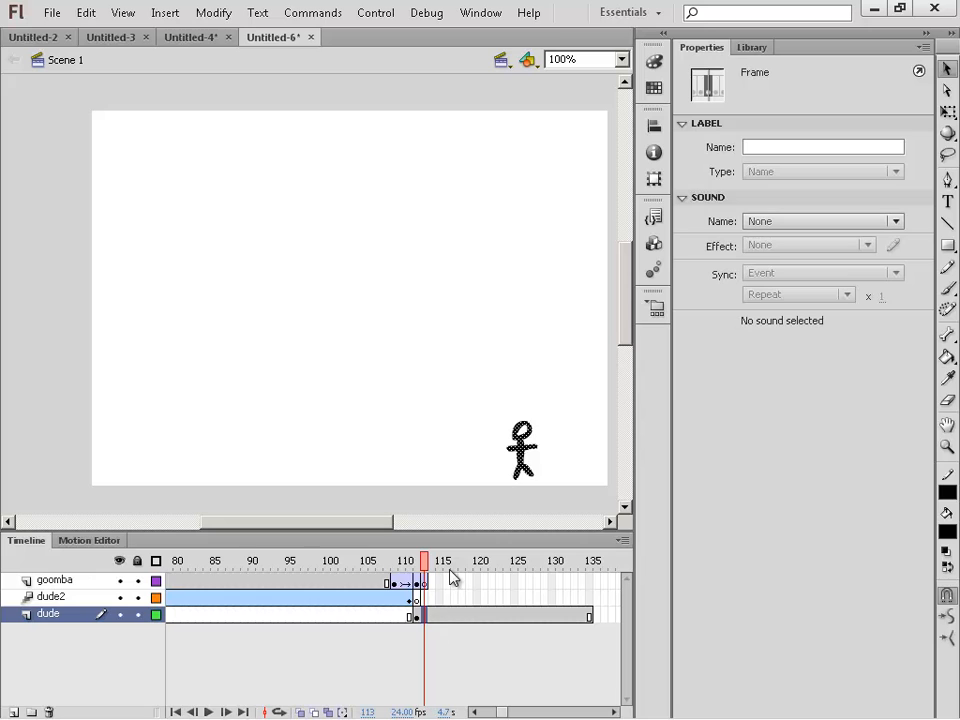
# Preview the landing through frame 134 and test the whole movie in the player window
pyautogui.click(370, 559)
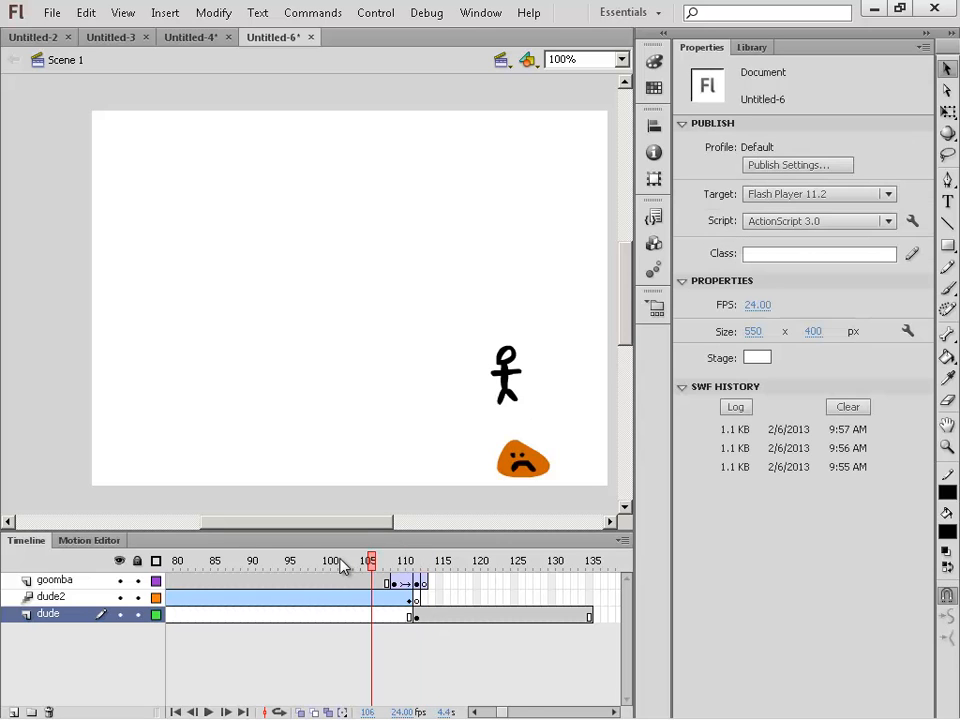
pyautogui.moveTo(342, 566); pyautogui.dragTo(583, 582)
pyautogui.hotkey('ctrl', 'Return')
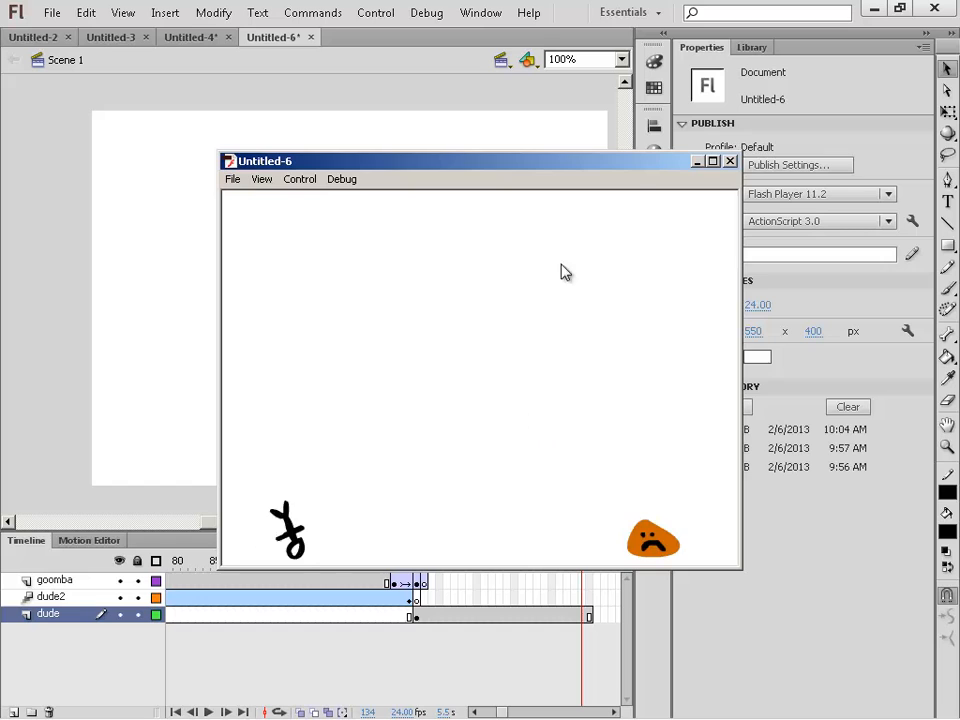
pyautogui.moveTo(607, 166); pyautogui.dragTo(572, 147)
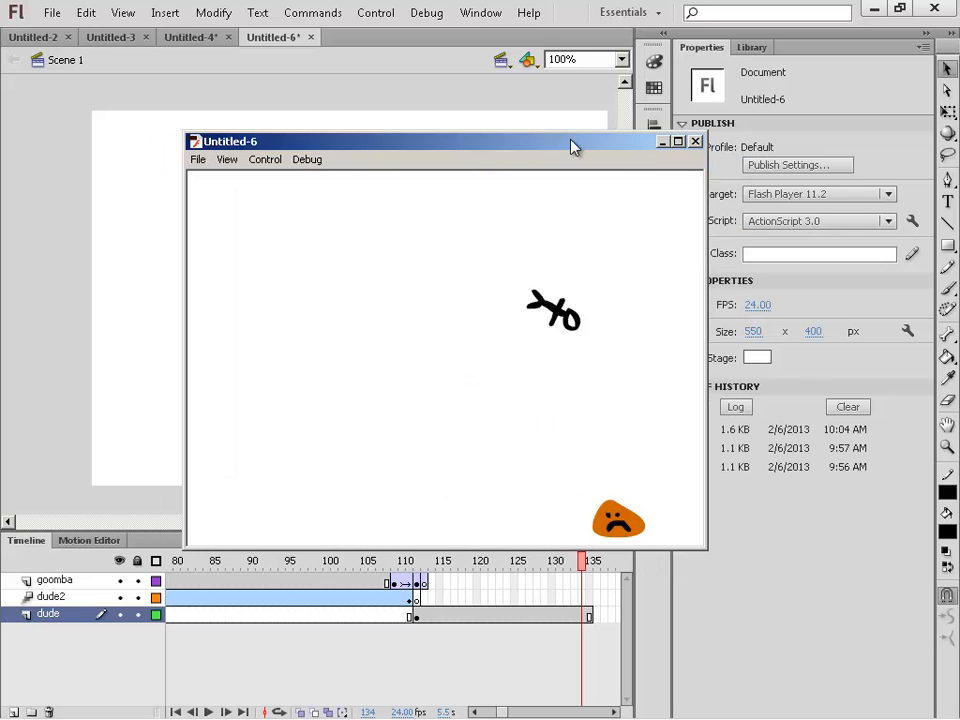
pyautogui.moveTo(395, 712)
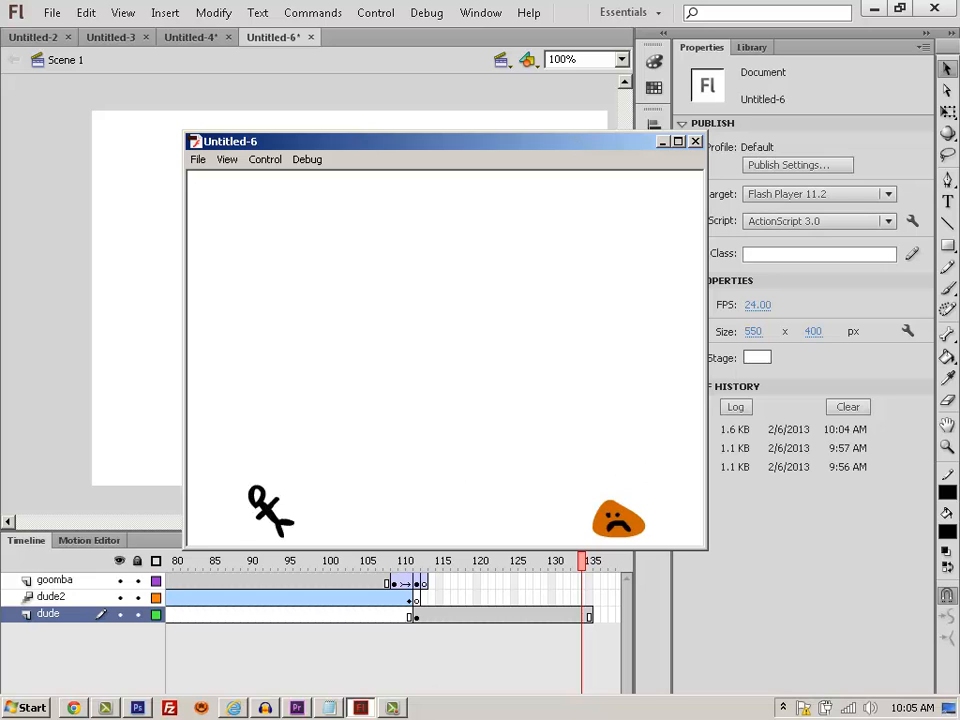